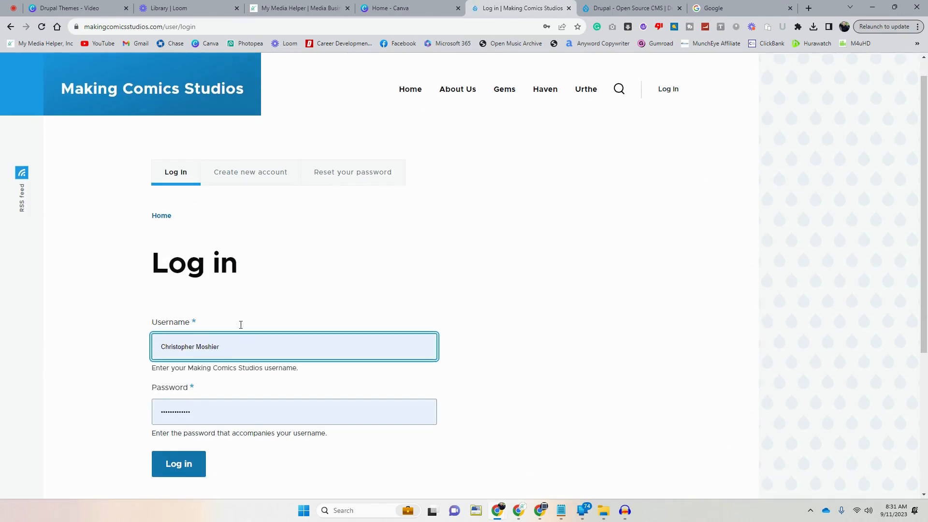
- Log in to the Making Comics Studios site with the prefilled credentials and open the site's appearance administration page
left_click(187, 393)
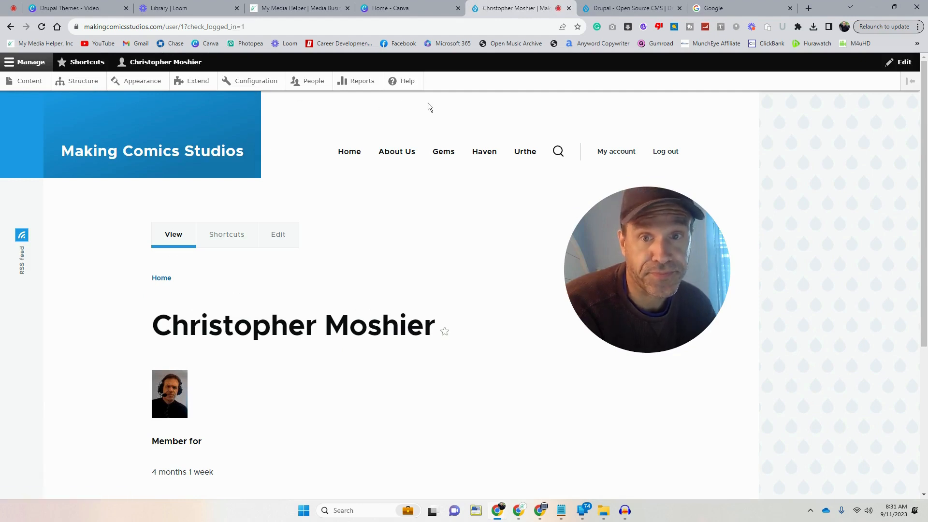
left_click(143, 81)
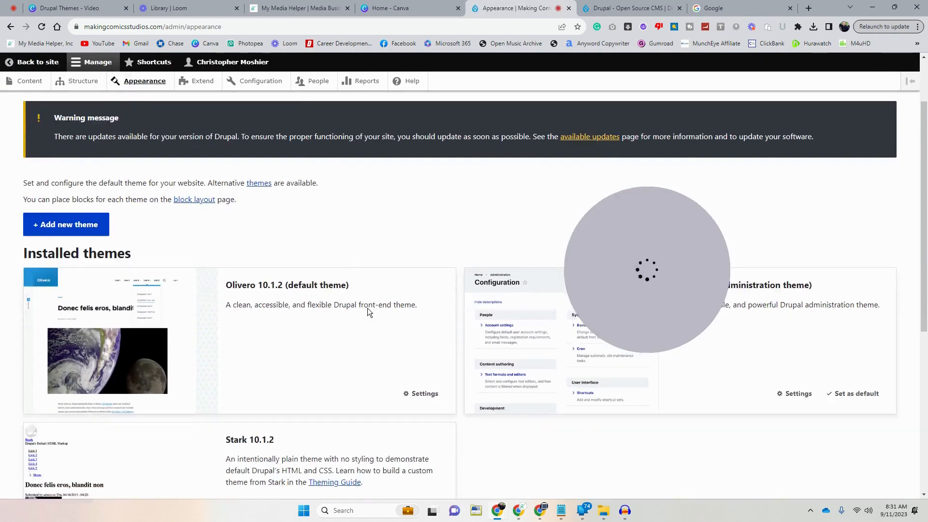
scroll(367, 308, "down", 2)
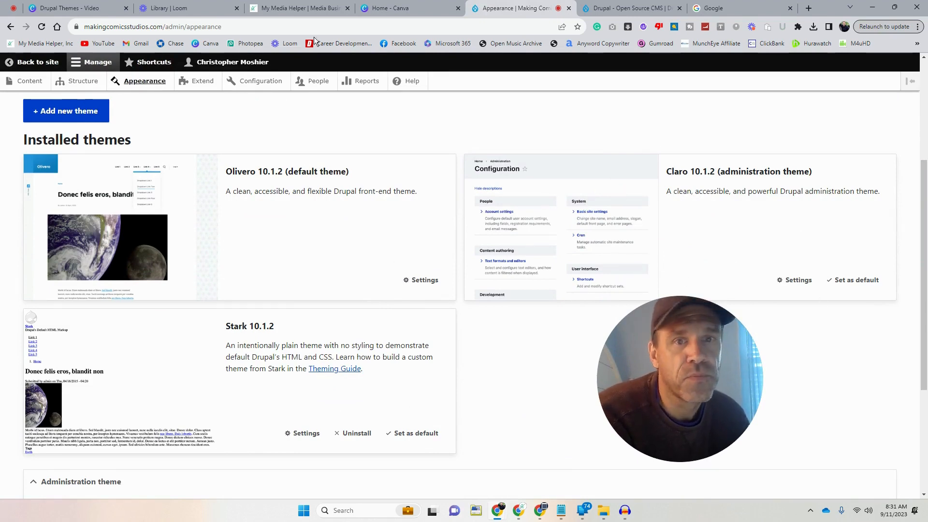
- Look at the site's content list, then return to the appearance page and examine the installed themes
left_click(89, 86)
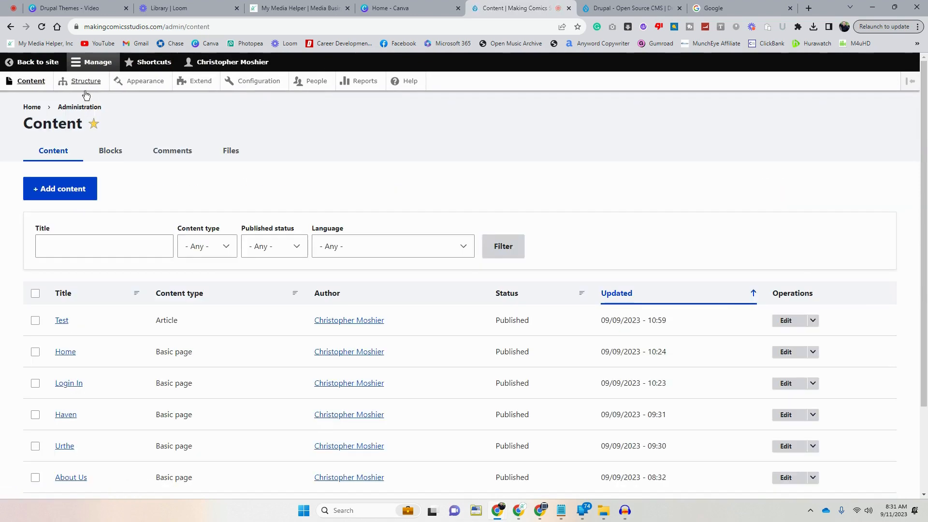
left_click(144, 83)
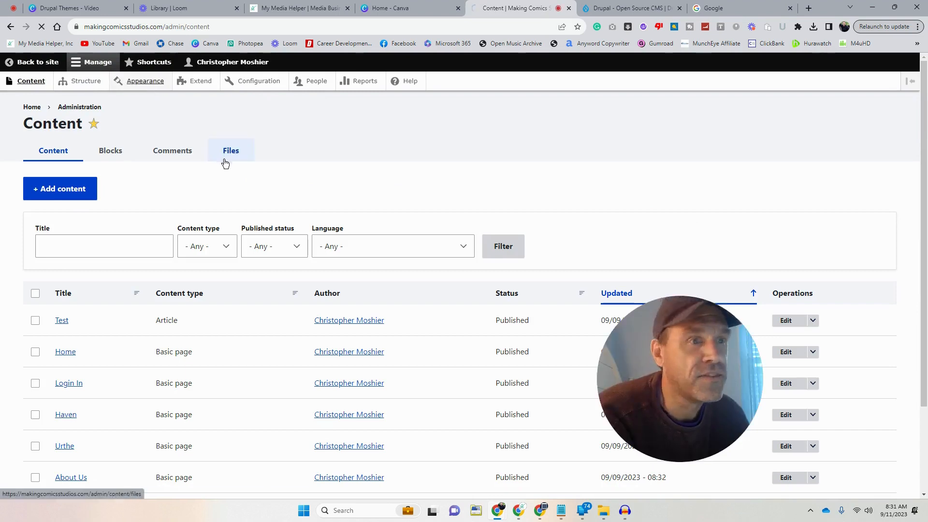
scroll(442, 226, "down", 4)
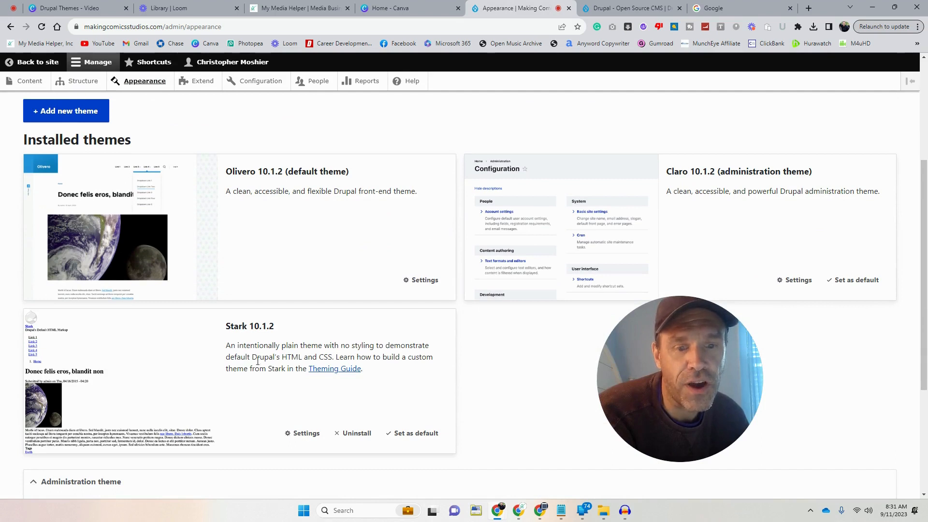
scroll(346, 354, "down", 2)
scroll(346, 355, "up", 1)
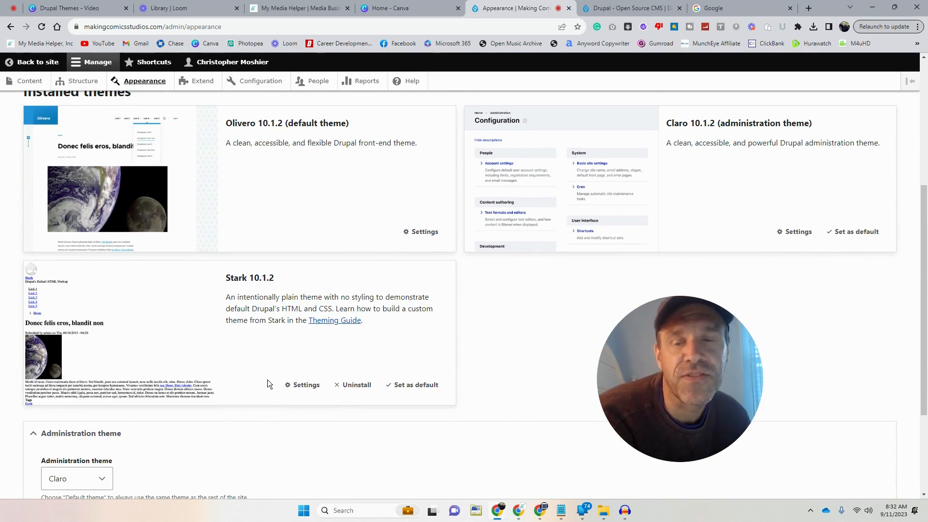
scroll(267, 378, "down", 1)
scroll(268, 379, "up", 3)
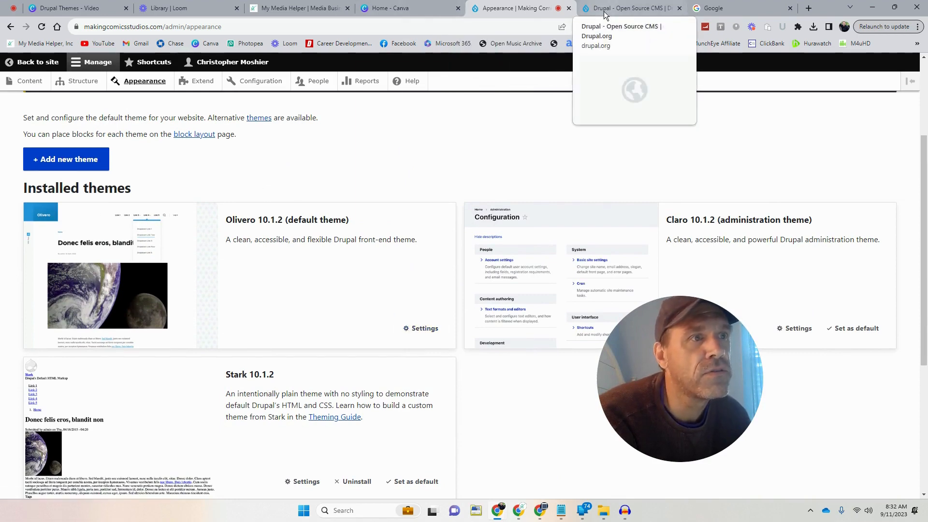
- Open the public site in a separate browser tab and display its Home page
right_click(48, 66)
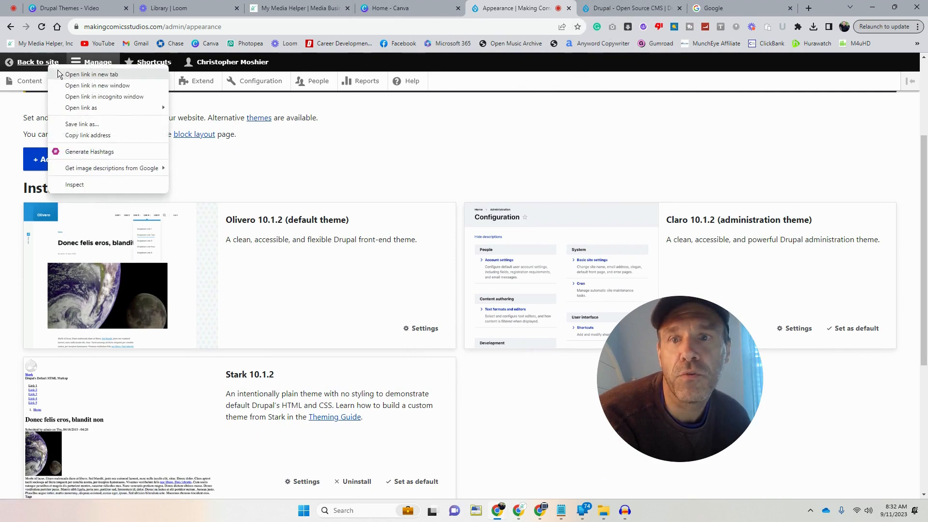
left_click(91, 75)
left_click(563, 9)
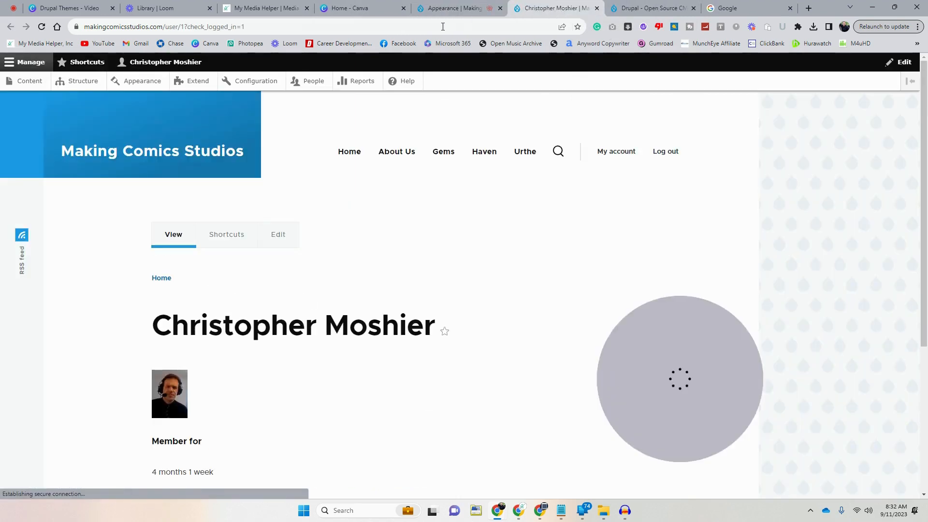
left_click(349, 155)
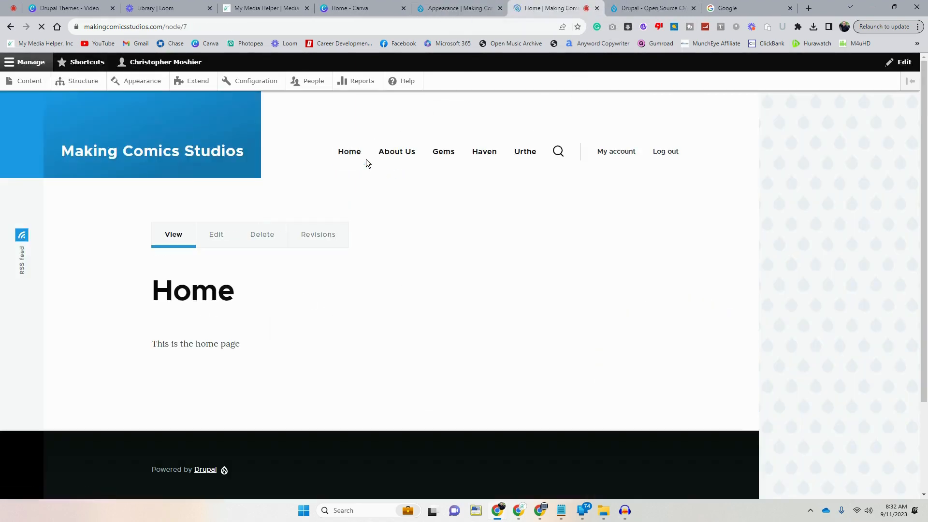
- Return to the appearance page and open the settings of the default Olivero theme at the logo image options
left_click(441, 10)
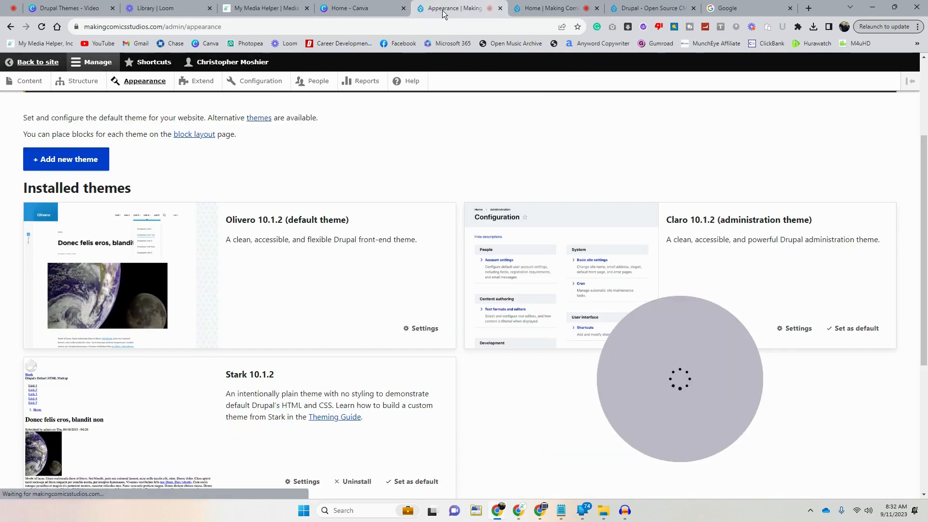
scroll(438, 236, "down", 2)
left_click(425, 232)
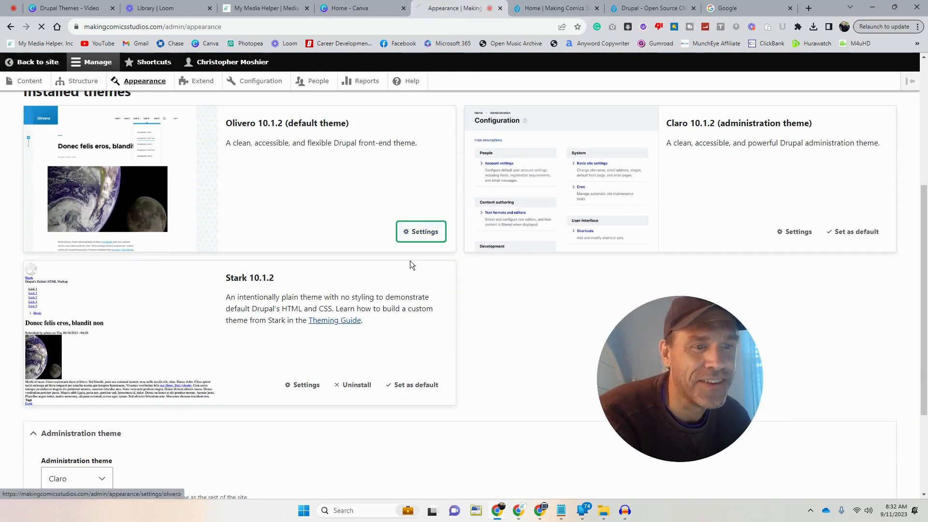
scroll(404, 263, "down", 4)
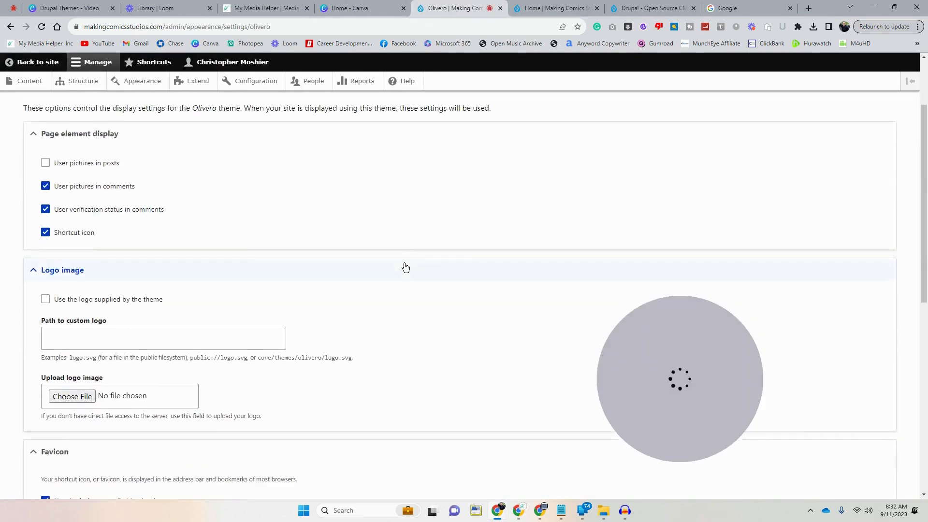
scroll(406, 268, "down", 1)
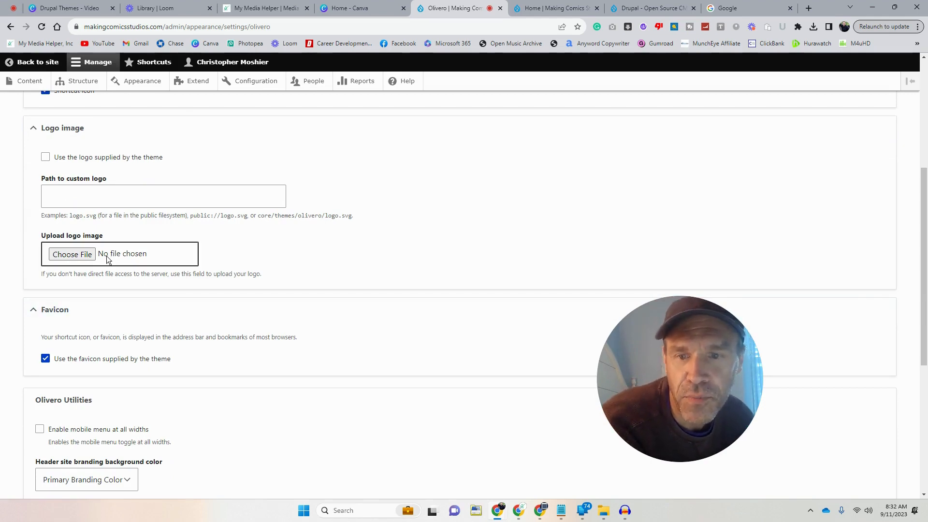
- Choose mcslogo.jpg from Desktop\makingcomicsstudios\wp-content\uploads\2010\05 as the logo image to upload for the Olivero theme
scroll(96, 239, "up", 3)
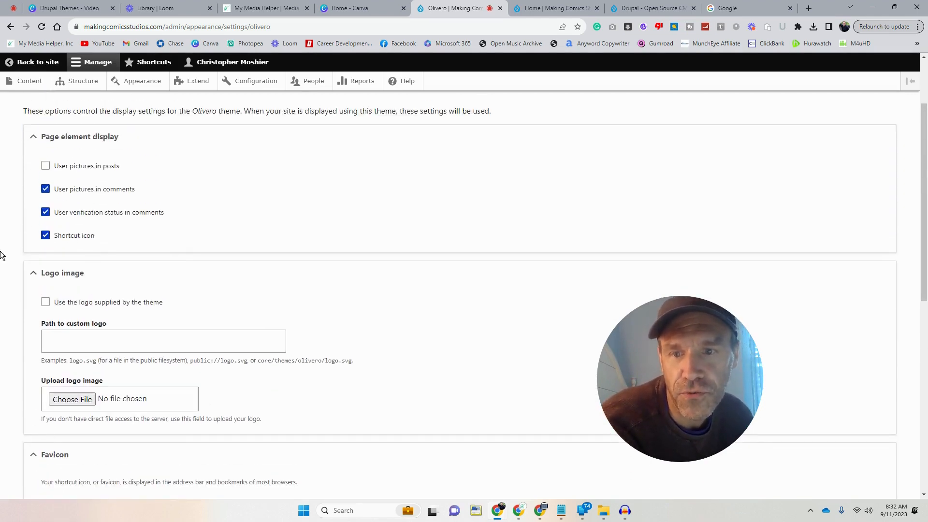
scroll(91, 371, "down", 2)
left_click(91, 305)
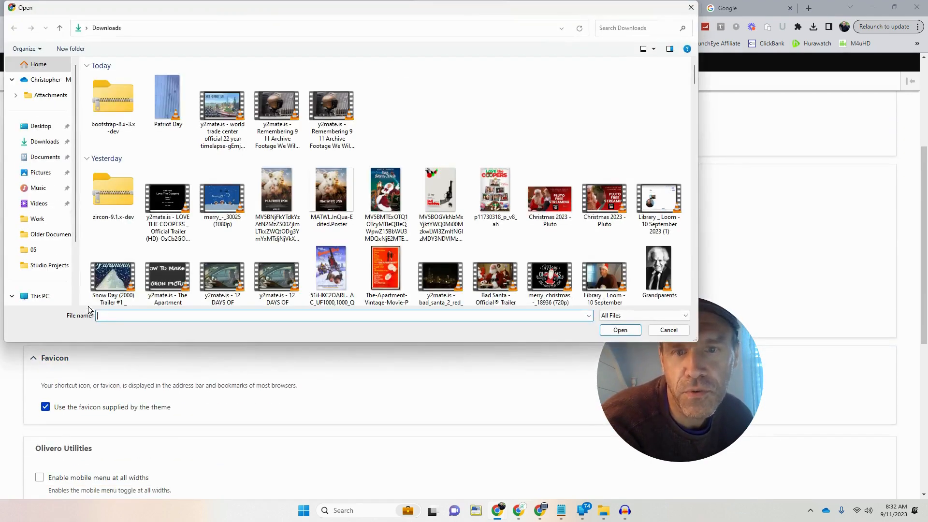
left_click(41, 125)
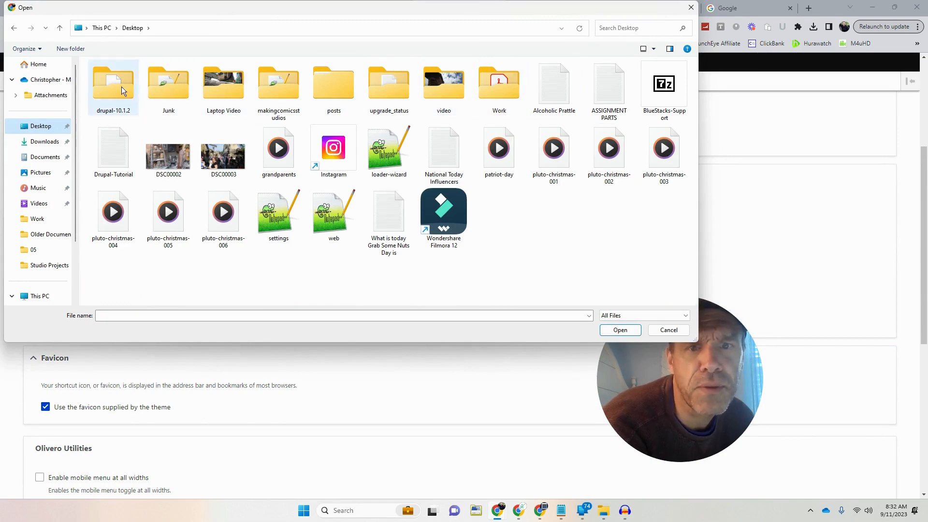
double_click(275, 95)
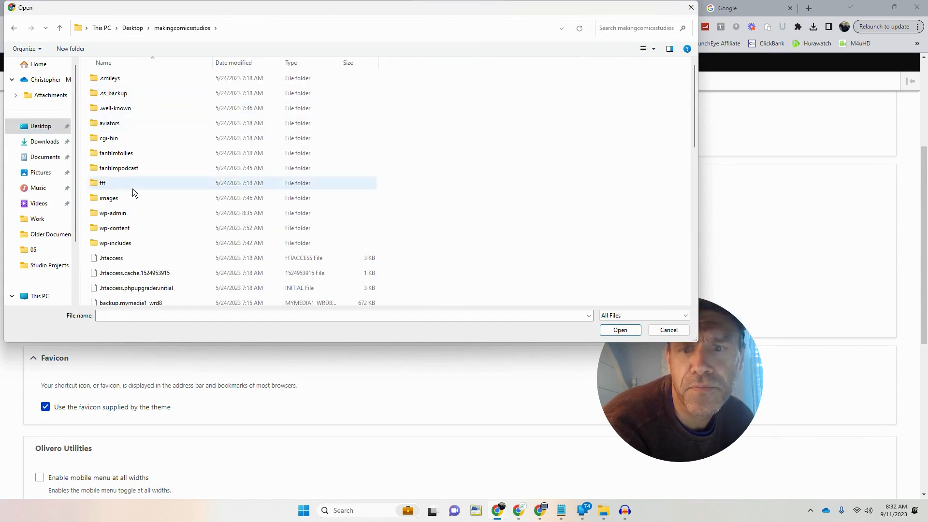
double_click(137, 229)
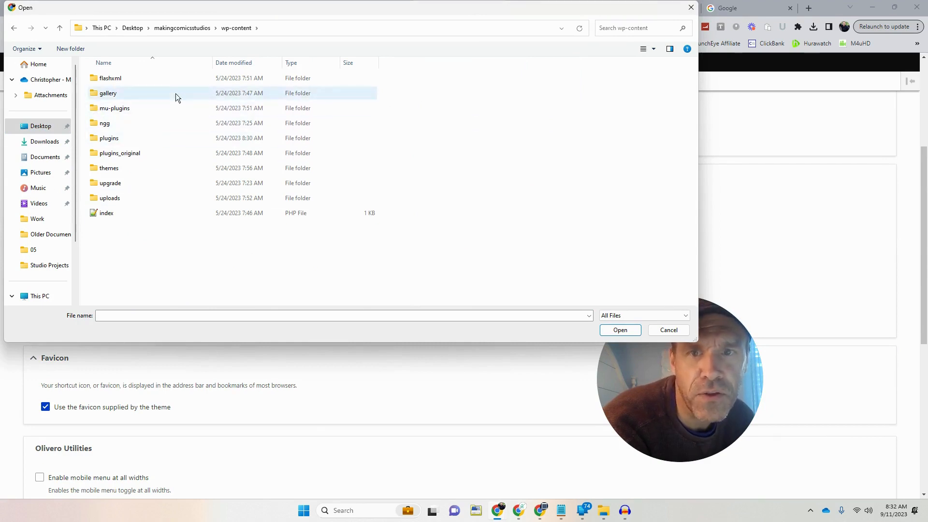
double_click(147, 183)
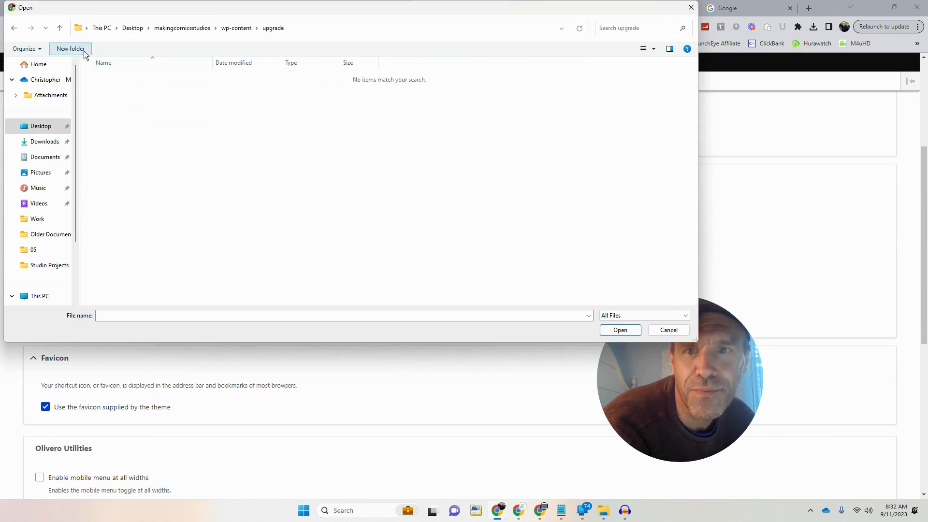
left_click(67, 31)
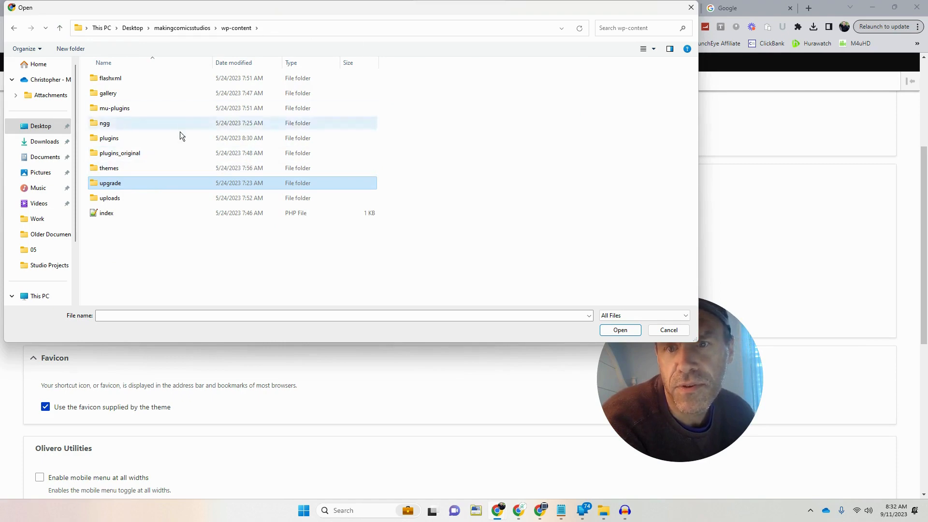
double_click(128, 194)
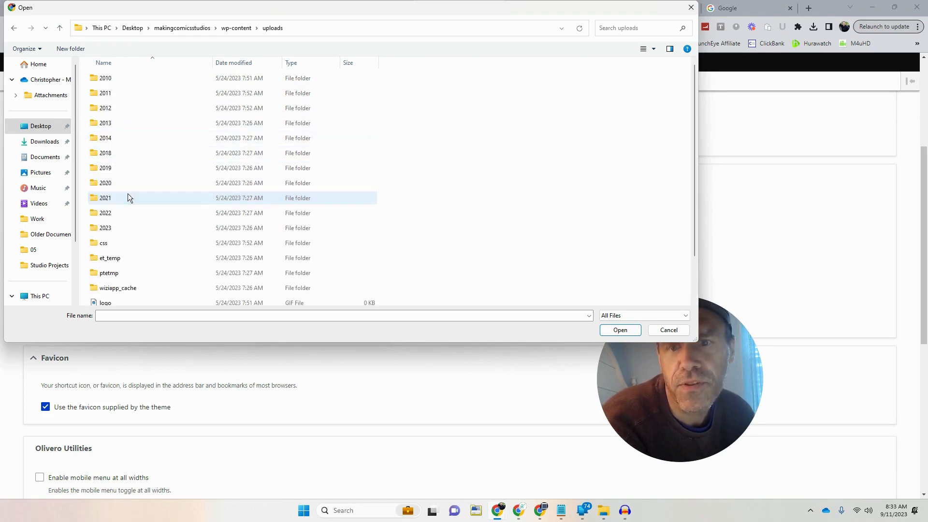
double_click(127, 79)
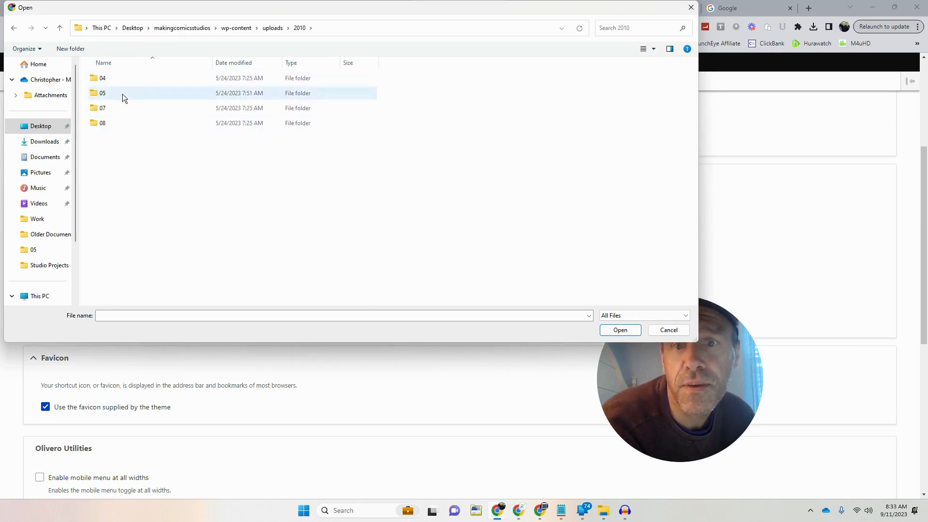
double_click(123, 94)
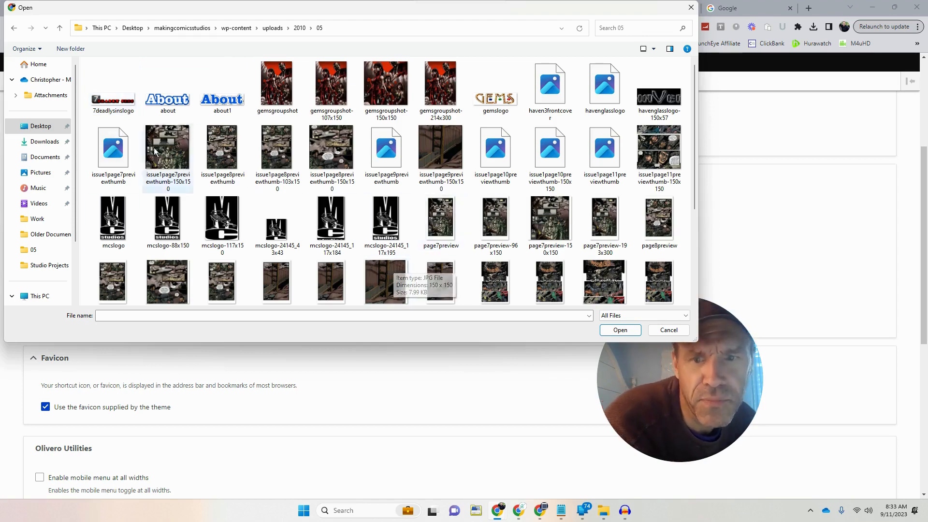
double_click(111, 210)
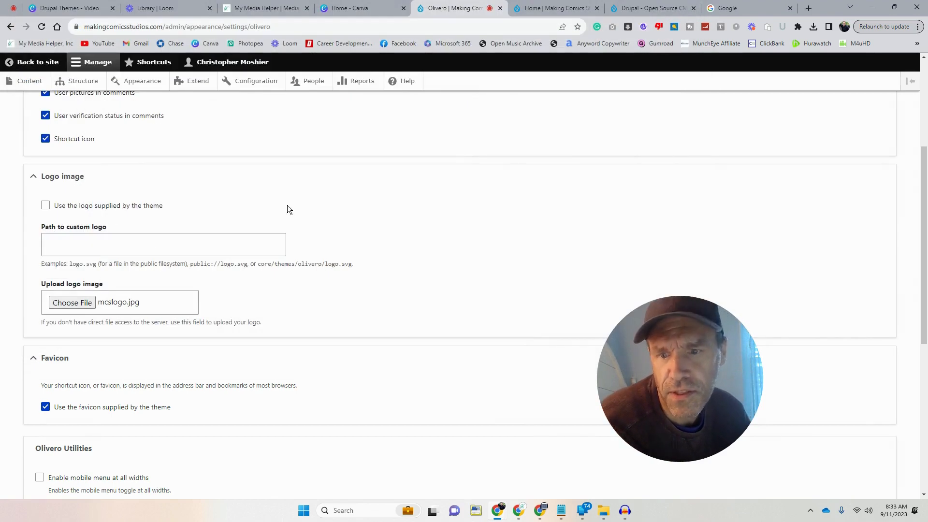
- Check the available header site branding background colors in the Olivero Utilities section without changing the selection
scroll(319, 202, "down", 3)
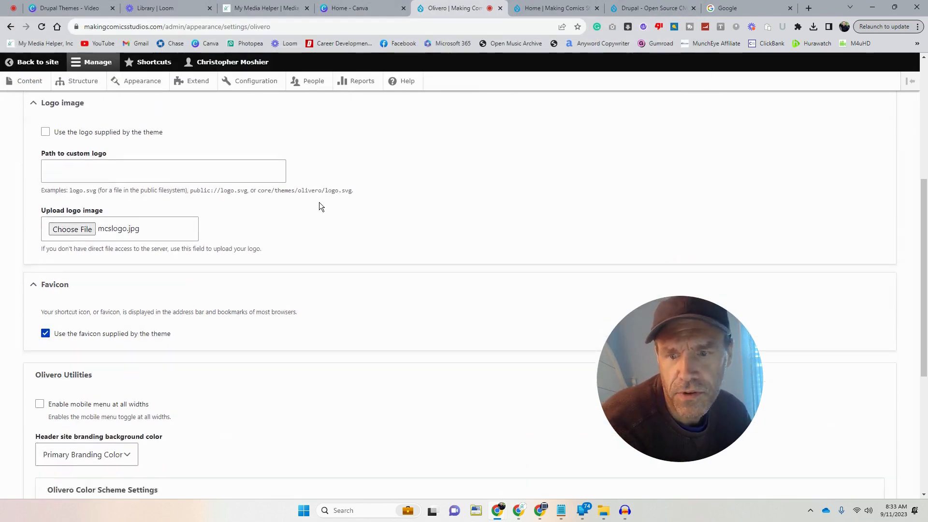
scroll(117, 262, "down", 1)
scroll(117, 261, "down", 2)
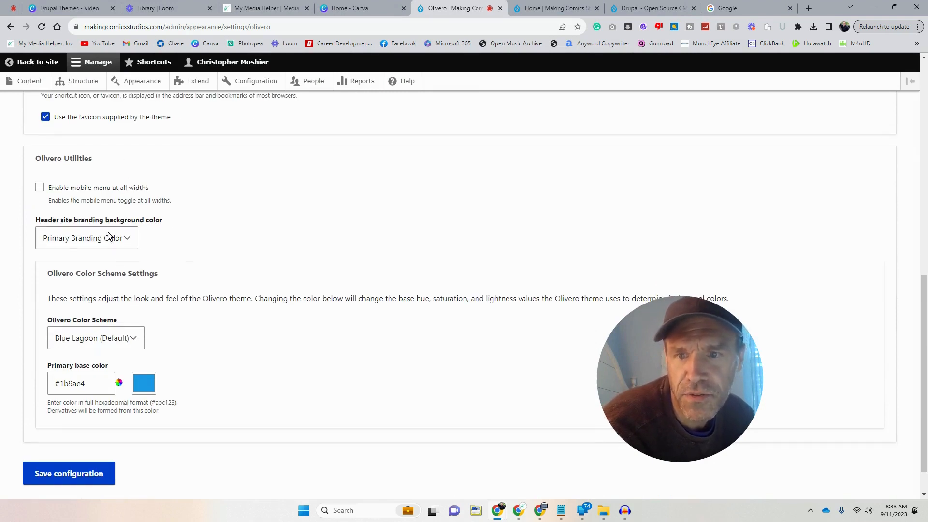
left_click(129, 237)
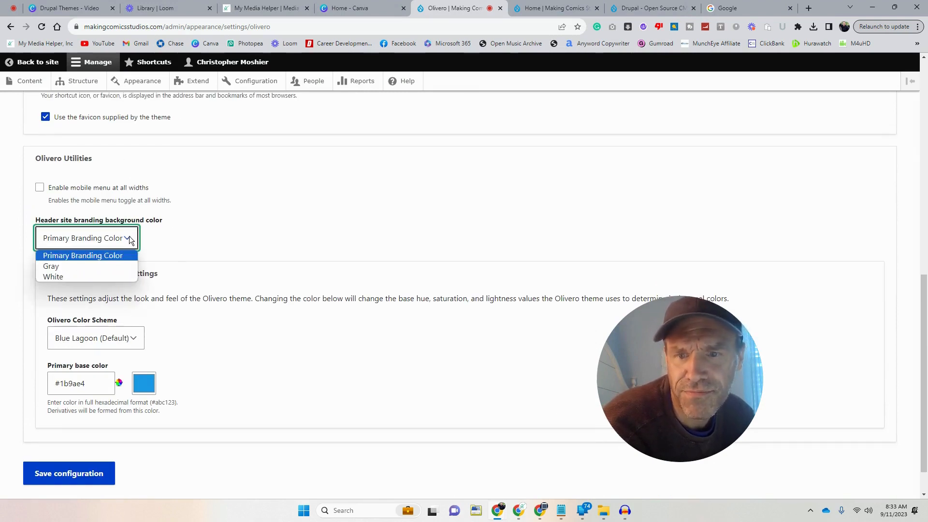
left_click(229, 210)
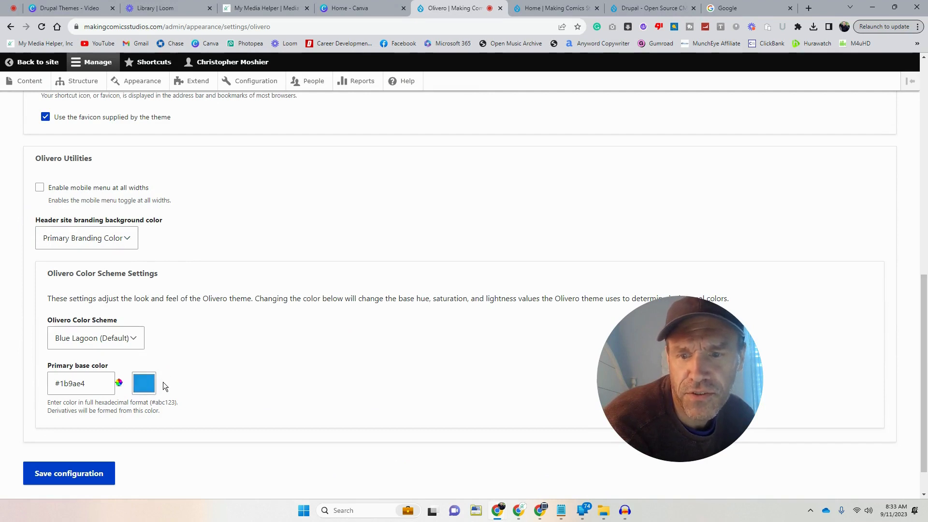
- Set the Olivero primary base color to the dark blue #103950, keeping the color scheme as Custom
left_click(143, 387)
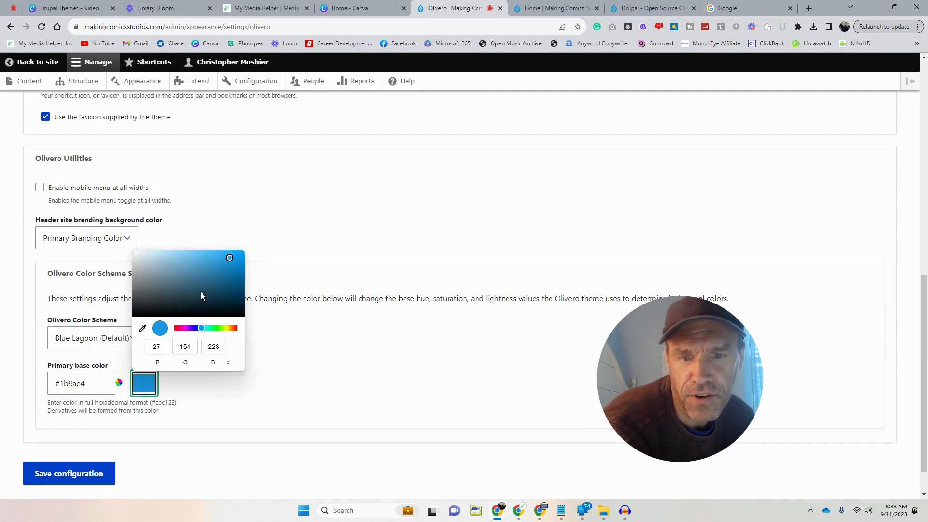
left_click(221, 297)
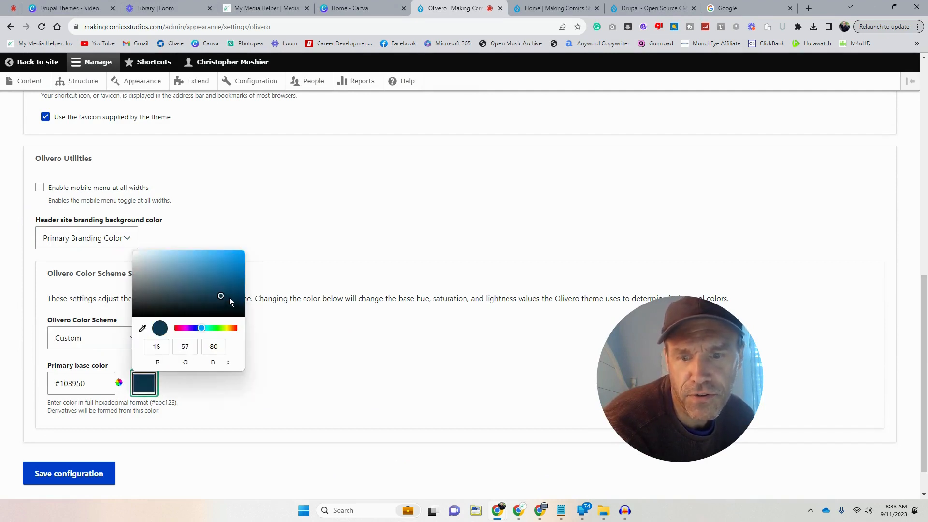
left_click(236, 390)
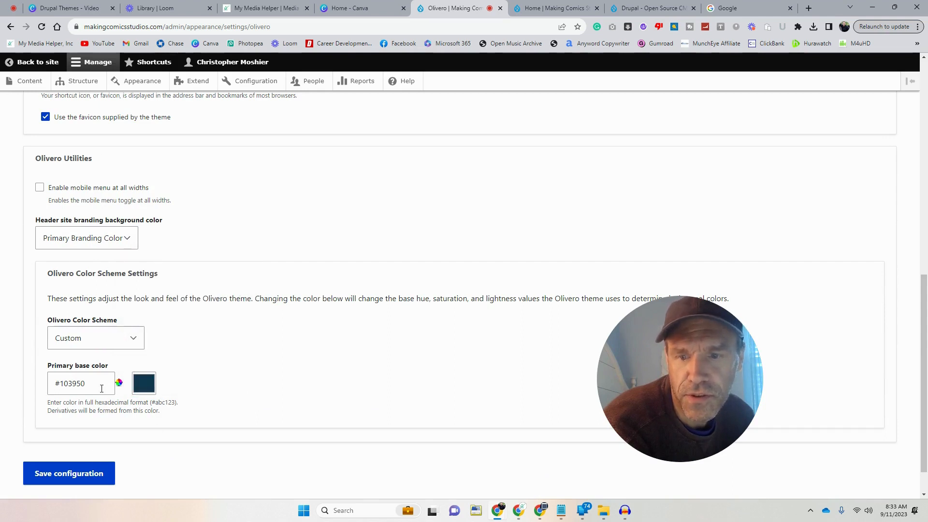
left_click(112, 331)
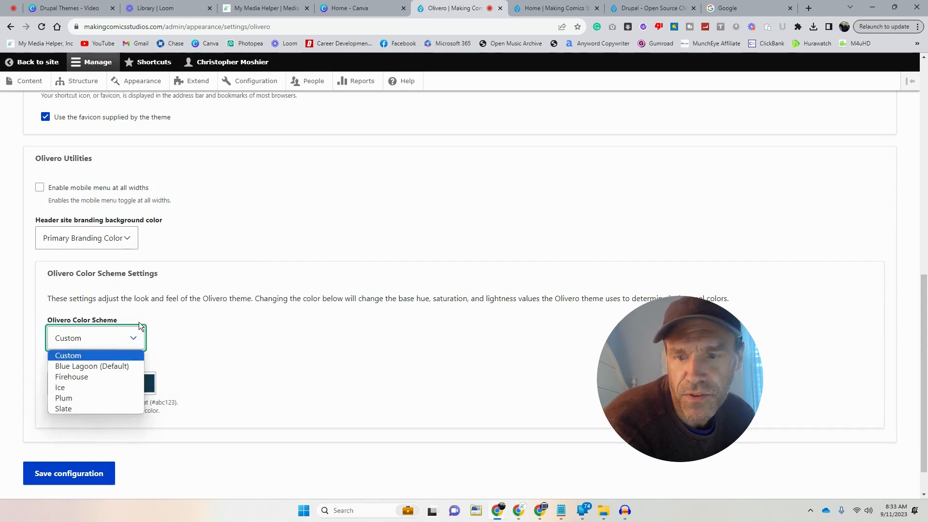
left_click(139, 323)
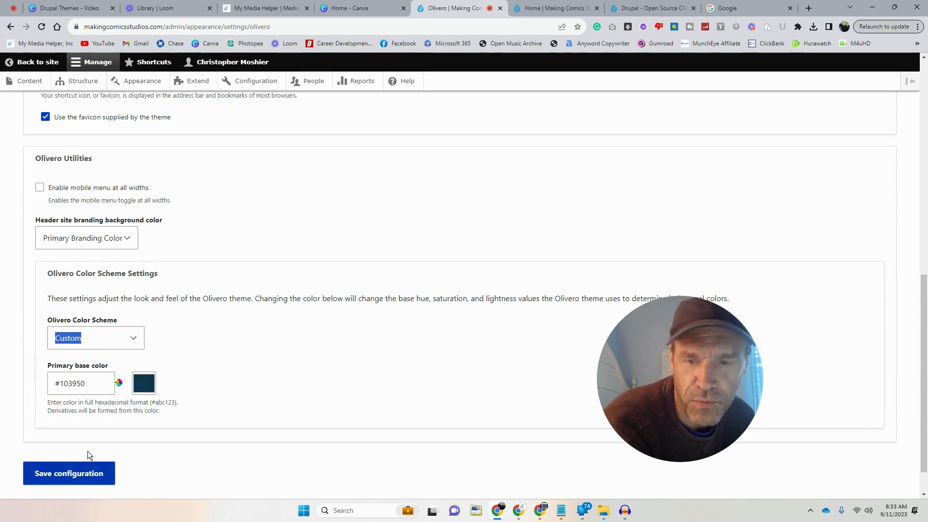
- Save the Olivero theme configuration and reload the site's home page to check the new logo and header color
scroll(155, 396, "up", 5)
scroll(156, 396, "down", 5)
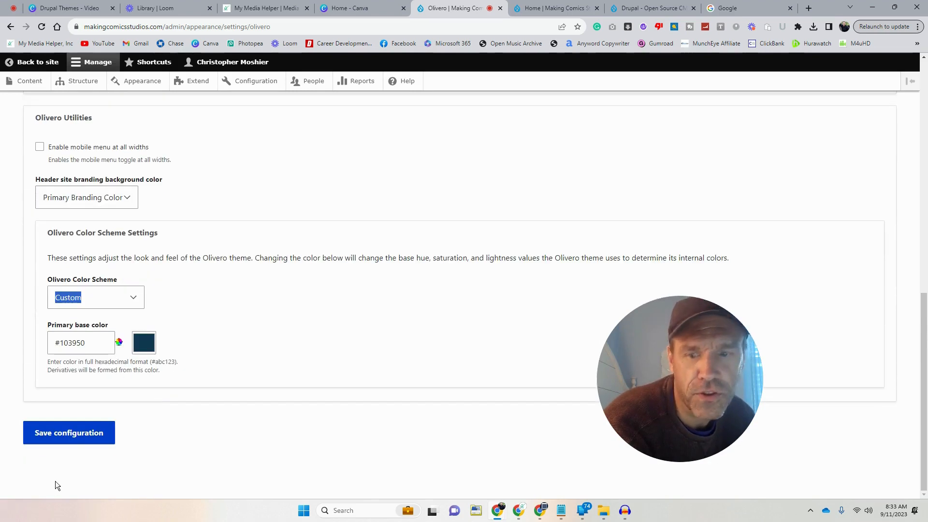
left_click(73, 440)
scroll(305, 210, "up", 2)
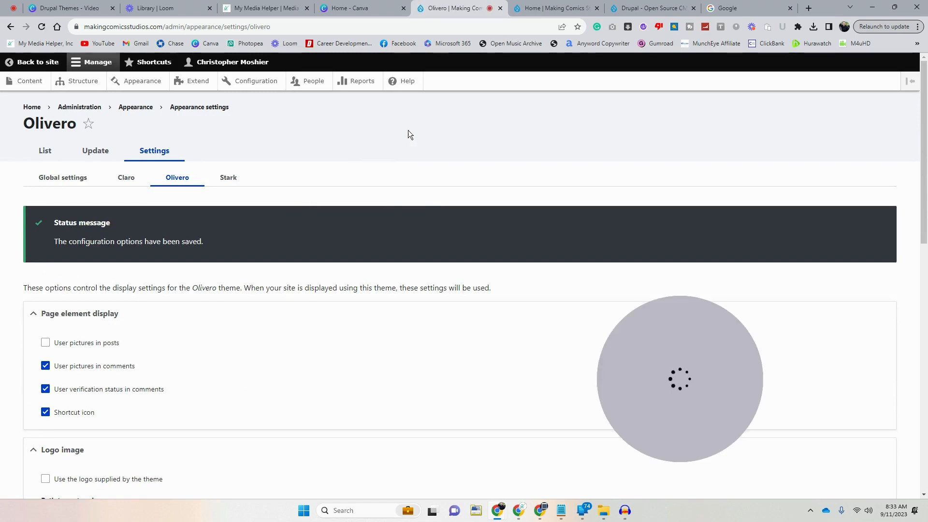
left_click(542, 6)
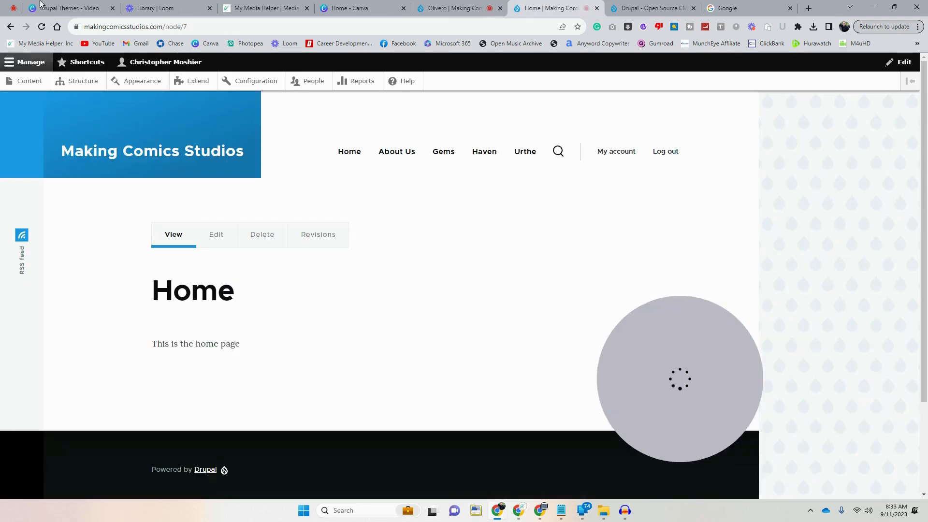
left_click(42, 27)
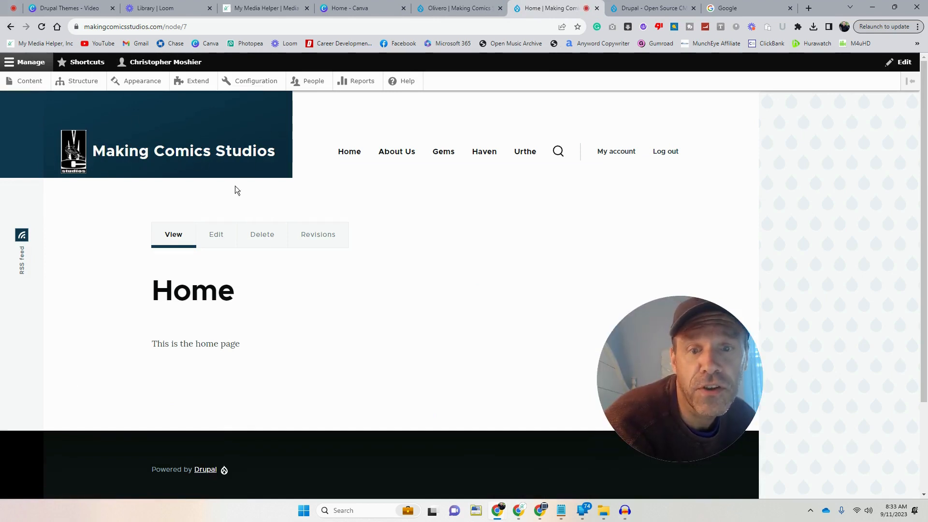
- Return to the Olivero theme settings and turn off the use of the favicon supplied by the theme
left_click(459, 8)
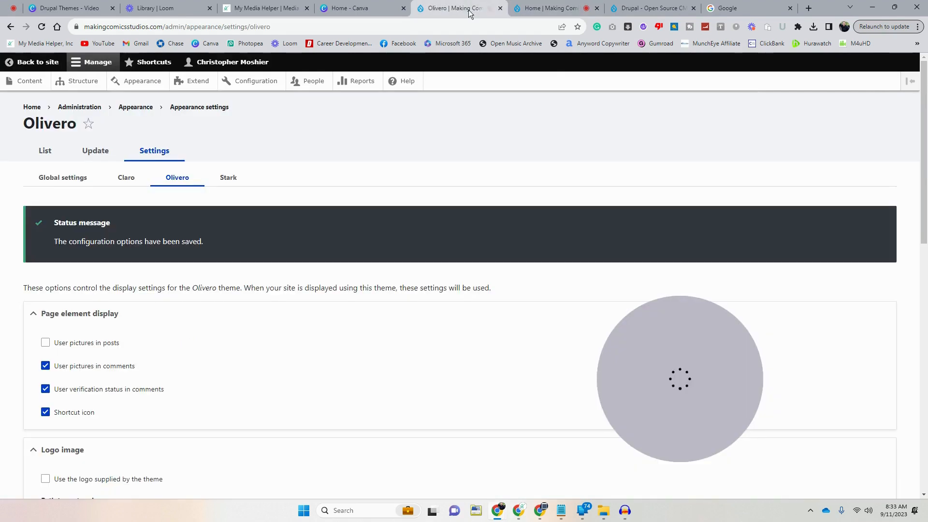
scroll(311, 243, "down", 5)
scroll(311, 243, "down", 5)
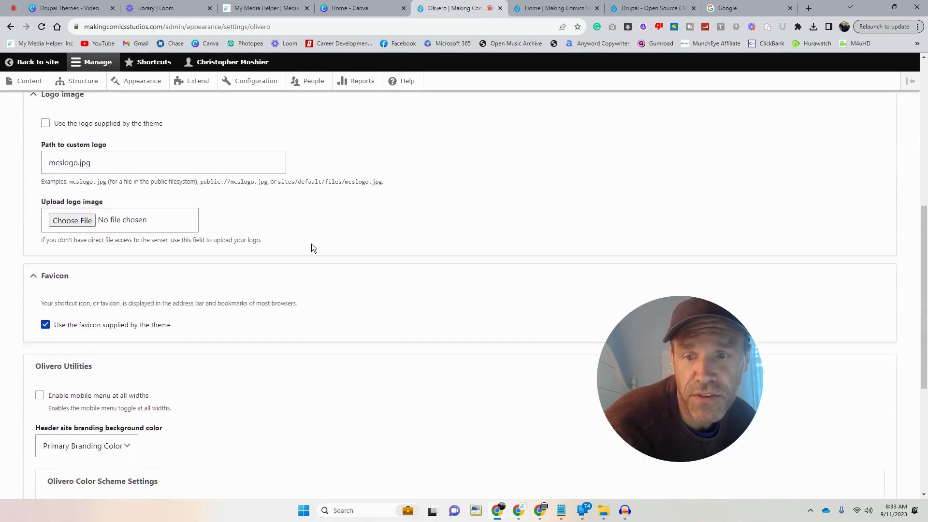
scroll(311, 245, "up", 3)
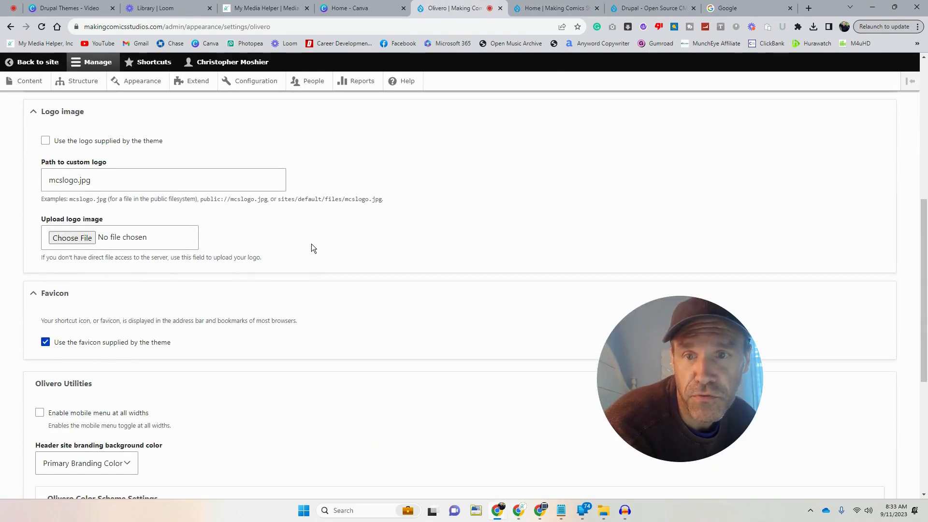
scroll(311, 246, "down", 3)
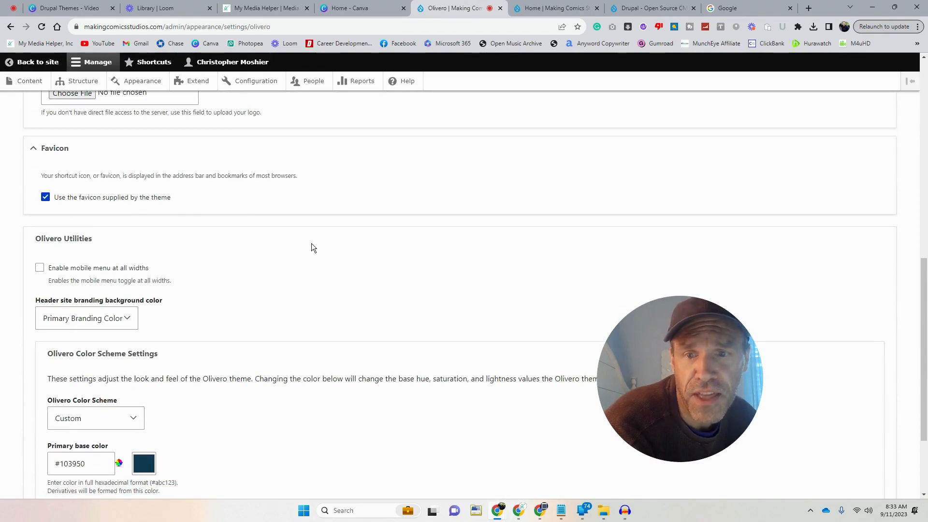
left_click(46, 196)
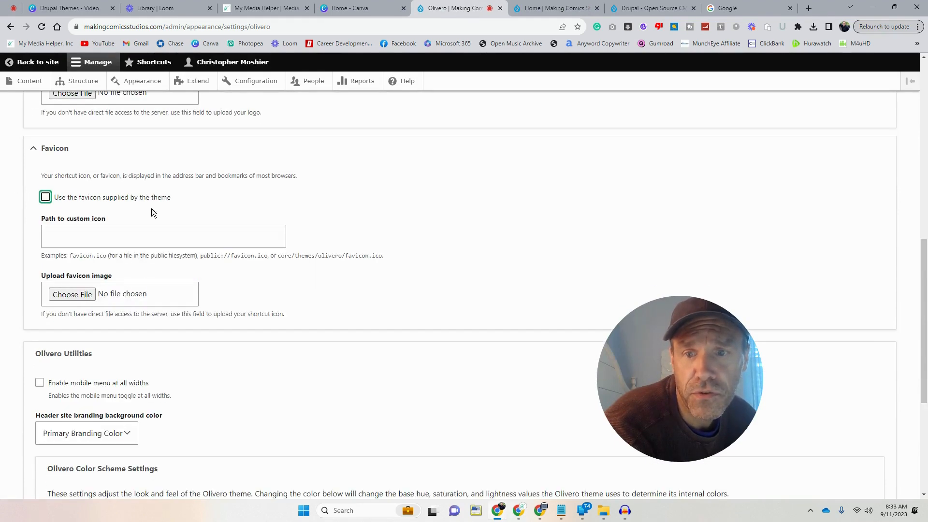
- Switch to Google and search for "favicon size"
left_click(730, 8)
left_click(353, 252)
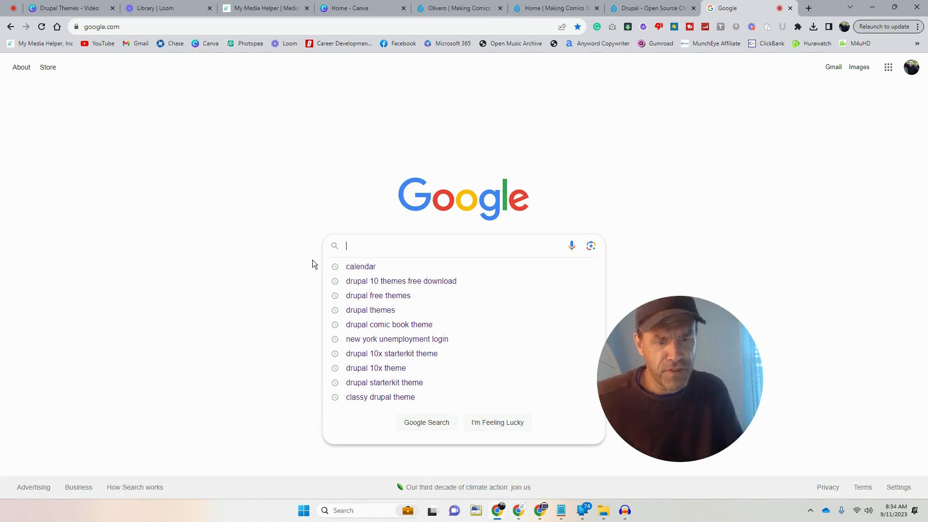
type("favicon size")
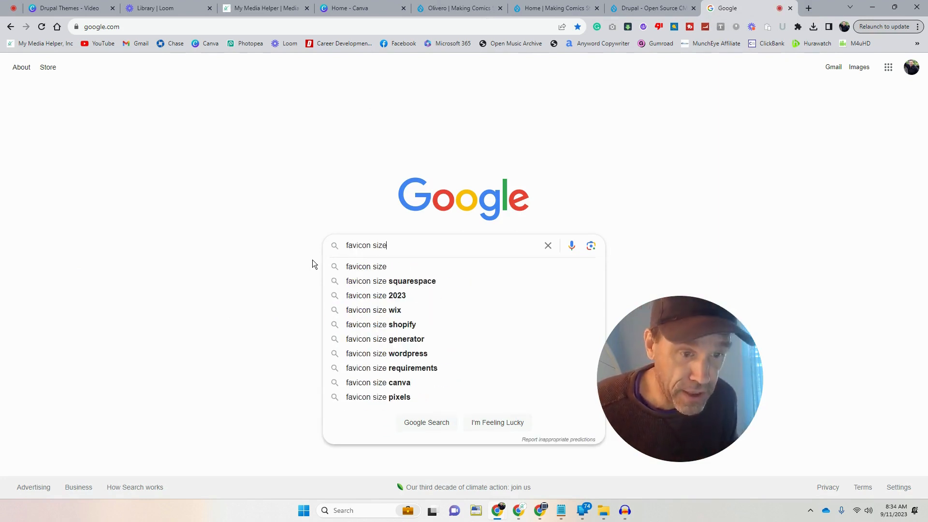
key("Return")
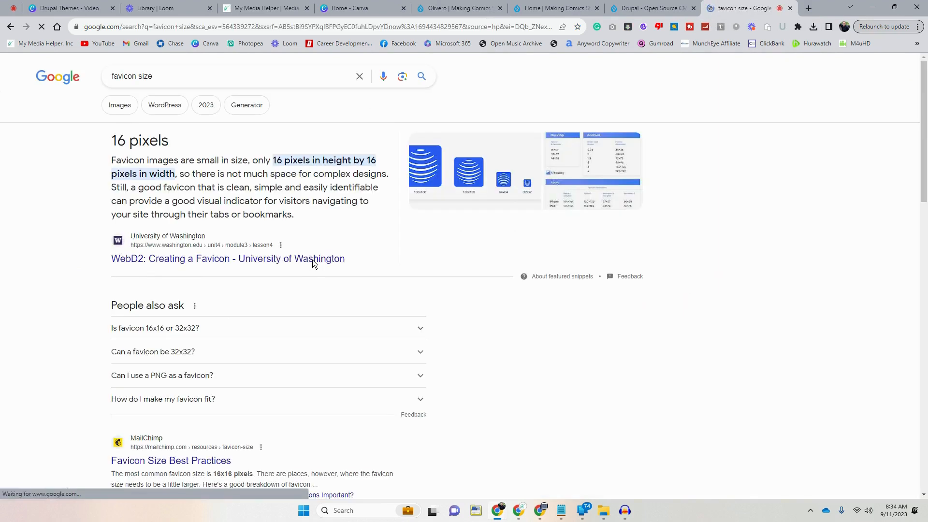
- Open photopea.com in a new browser tab
left_click(808, 7)
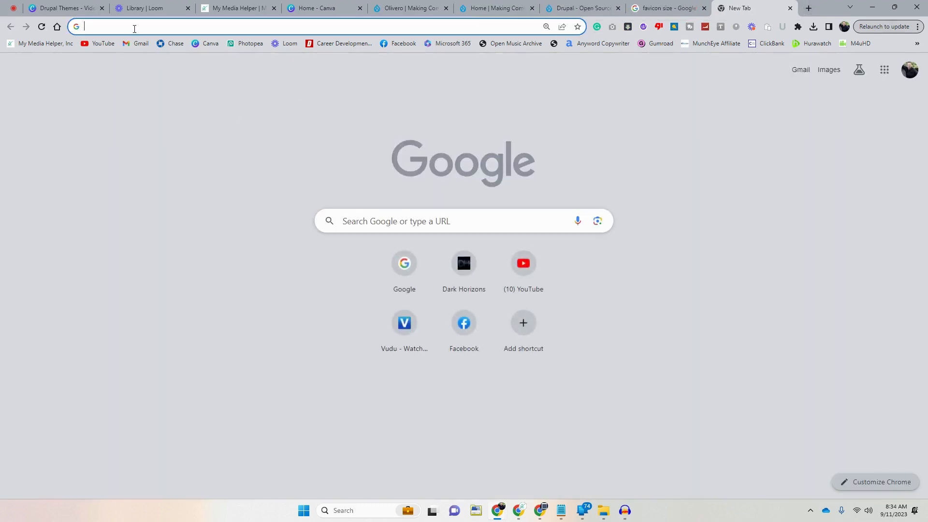
type("photopea.com")
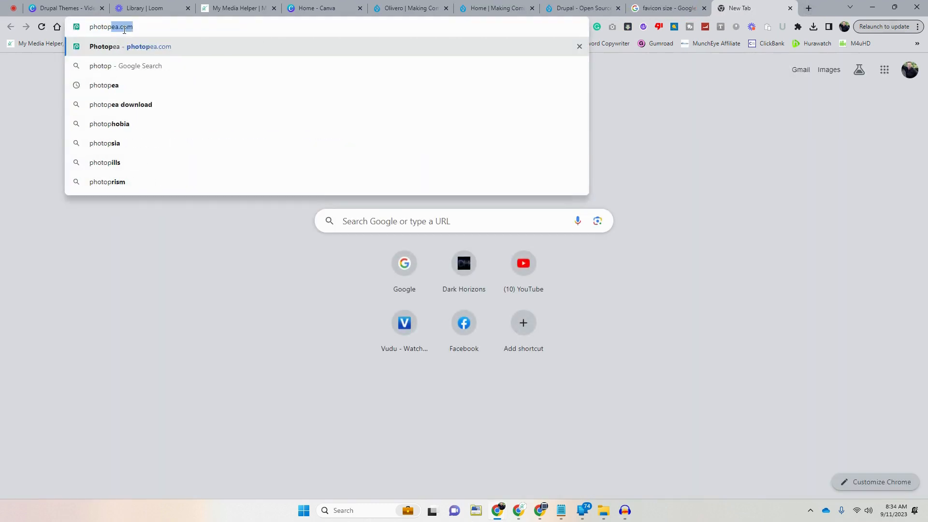
key("Return")
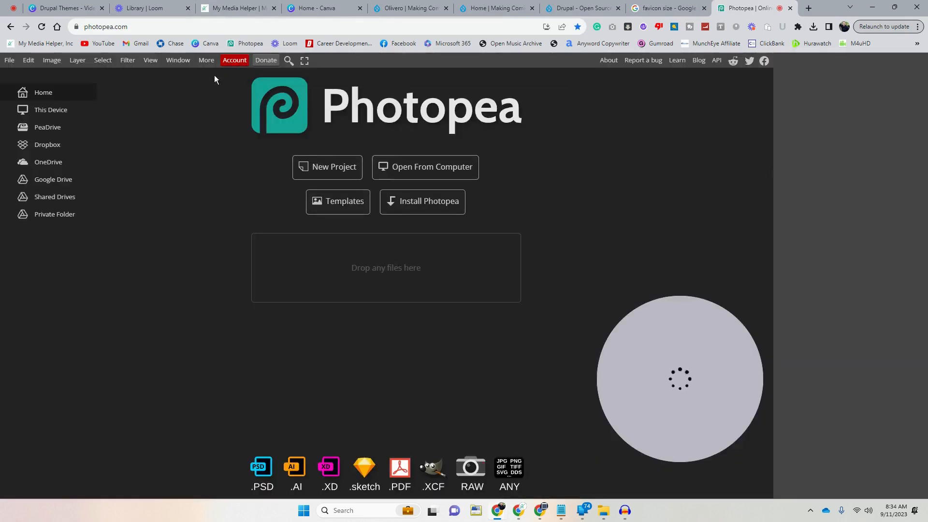
- Create a new Photopea project 16 pixels wide and 16 pixels high with a white background
left_click(13, 60)
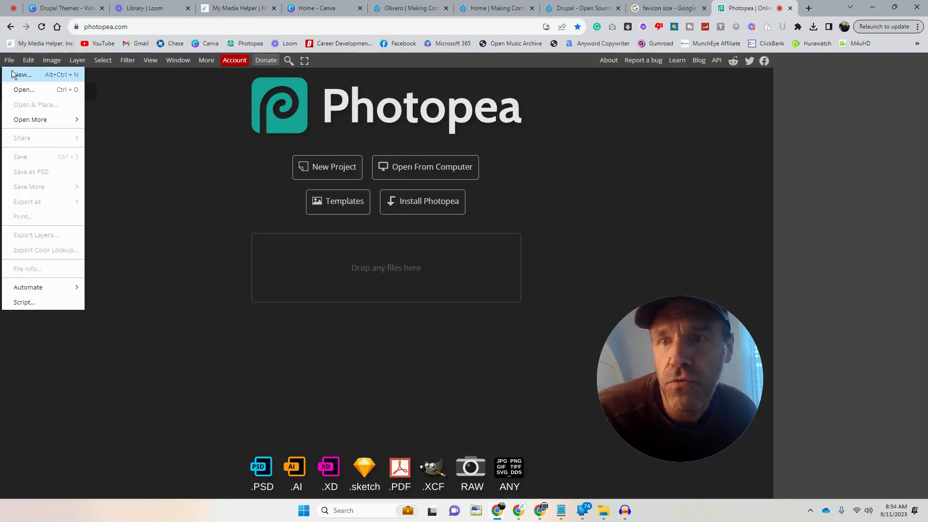
left_click(12, 73)
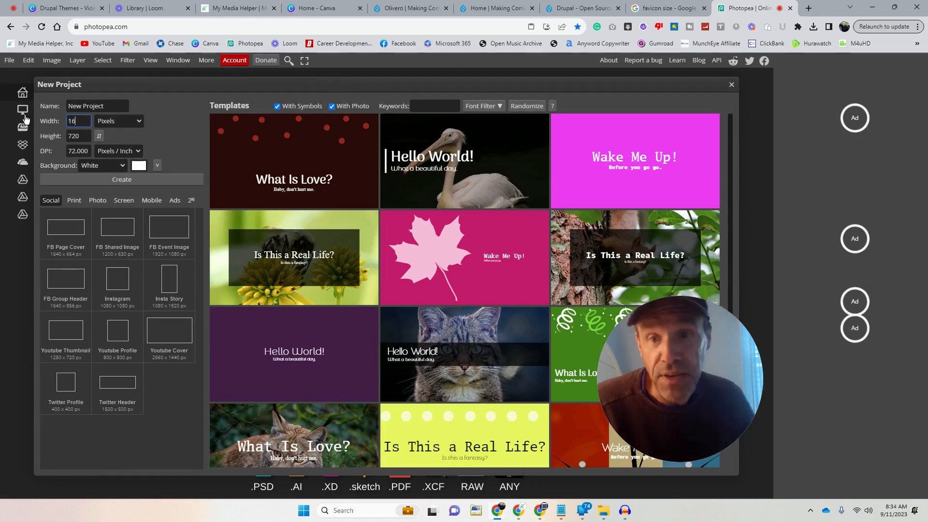
key("Tab")
type("16")
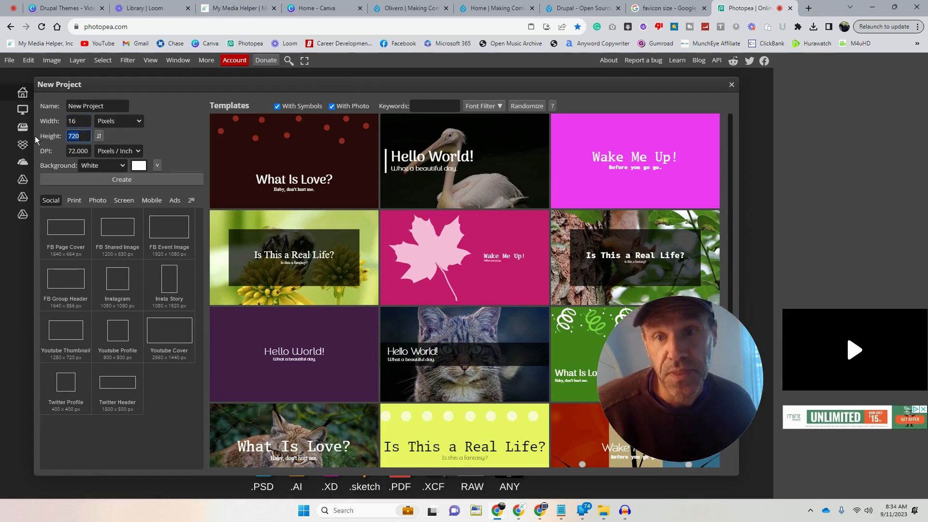
left_click(118, 181)
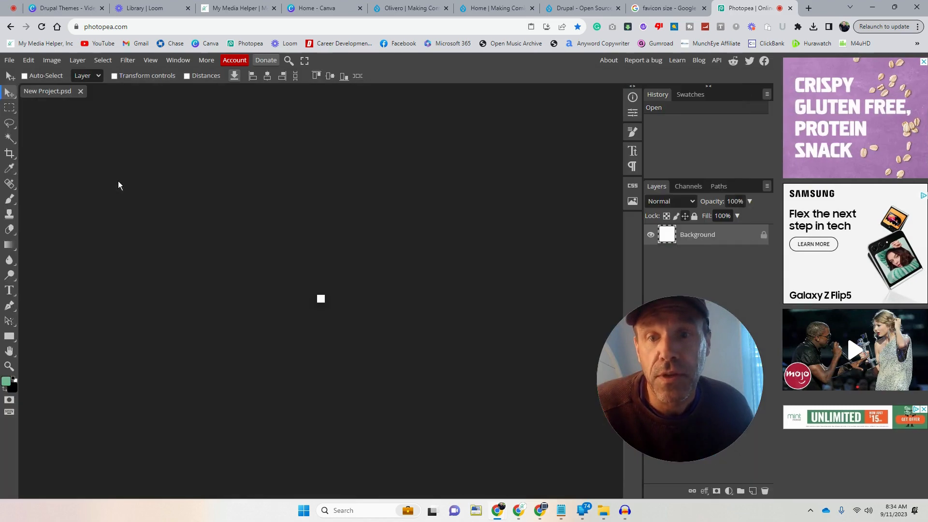
left_click(9, 366)
left_click(320, 300)
left_click(320, 300)
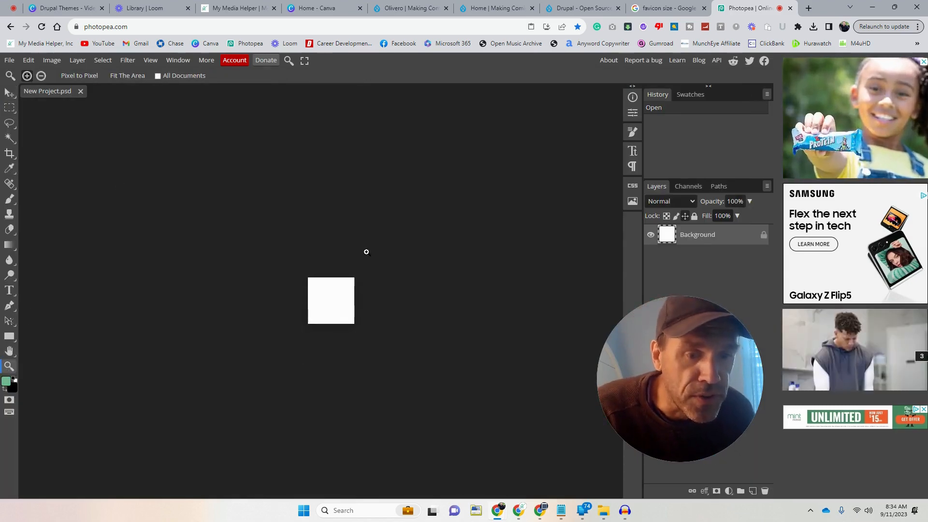
left_click(345, 296)
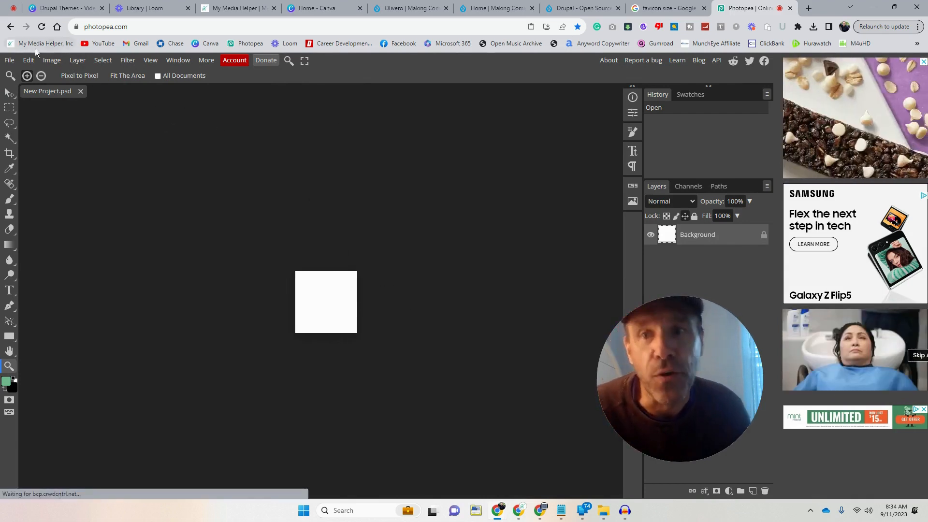
- Open the image mcslogo-24145_43x43 from Desktop\makingcomicsstudios\wp-content\uploads\2010\05
left_click(9, 60)
left_click(19, 94)
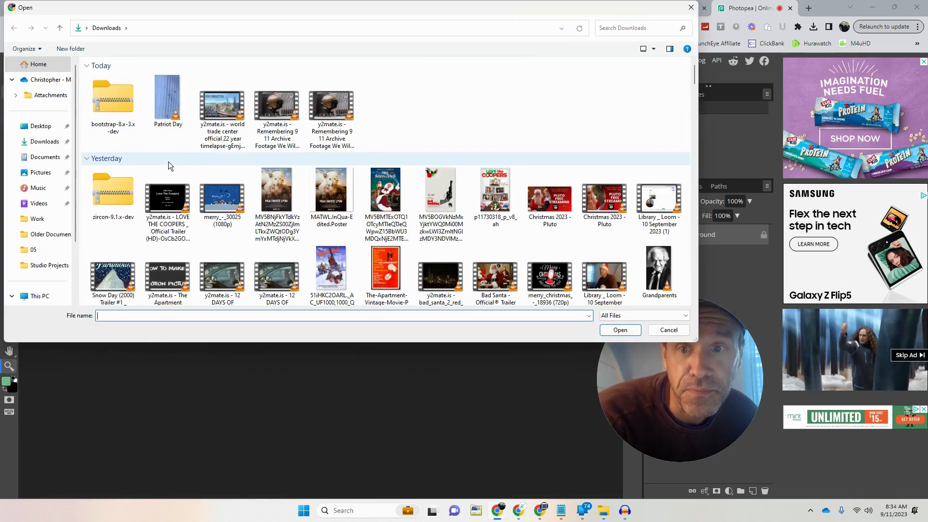
left_click(41, 126)
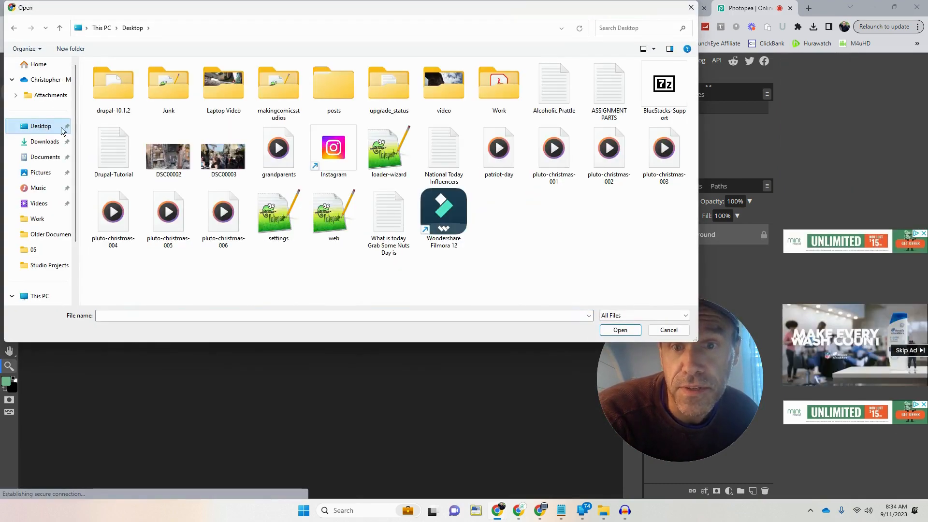
double_click(262, 71)
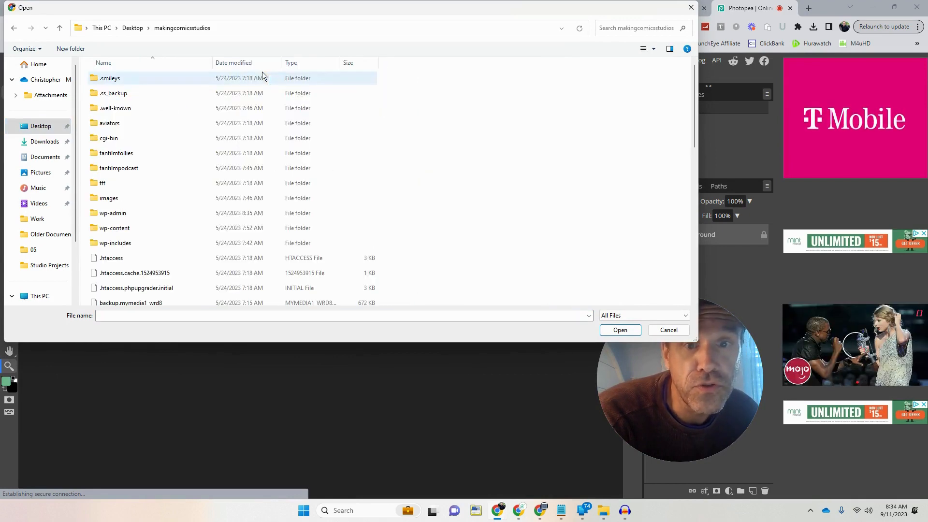
double_click(141, 230)
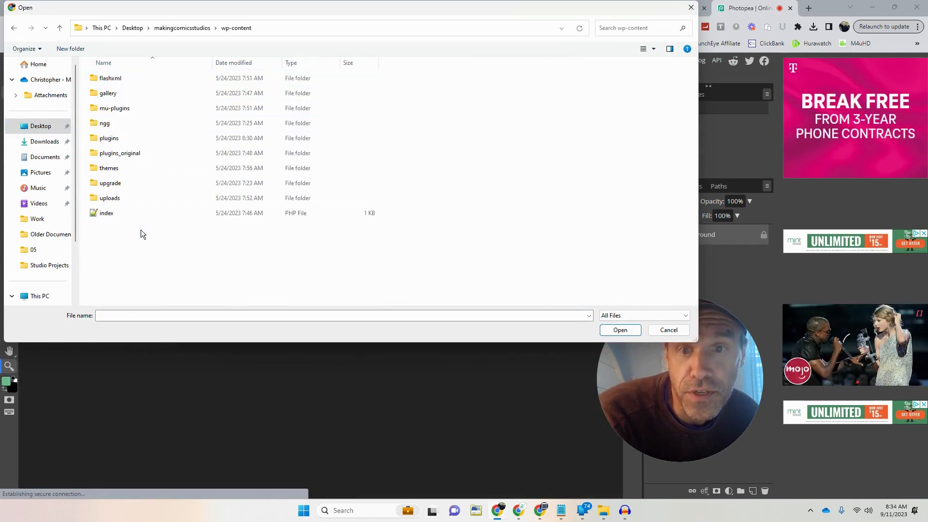
double_click(112, 198)
double_click(130, 79)
double_click(116, 91)
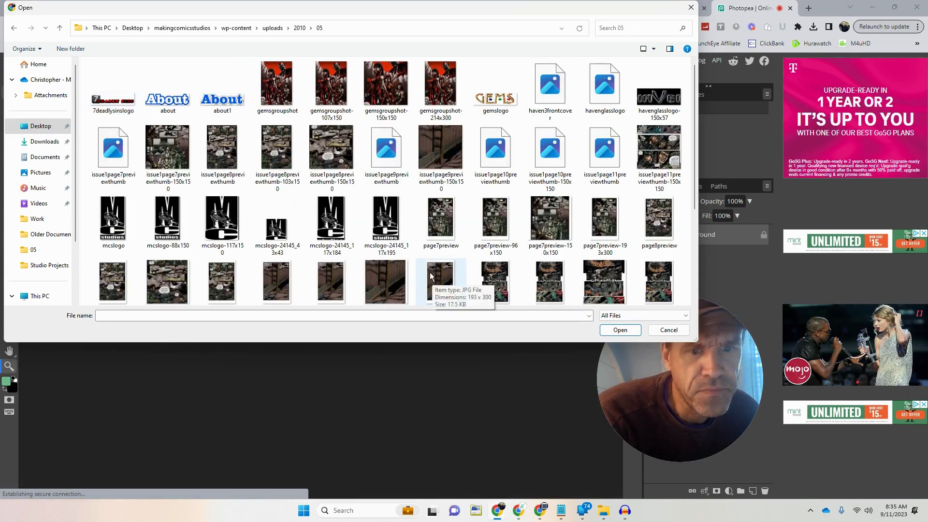
double_click(279, 233)
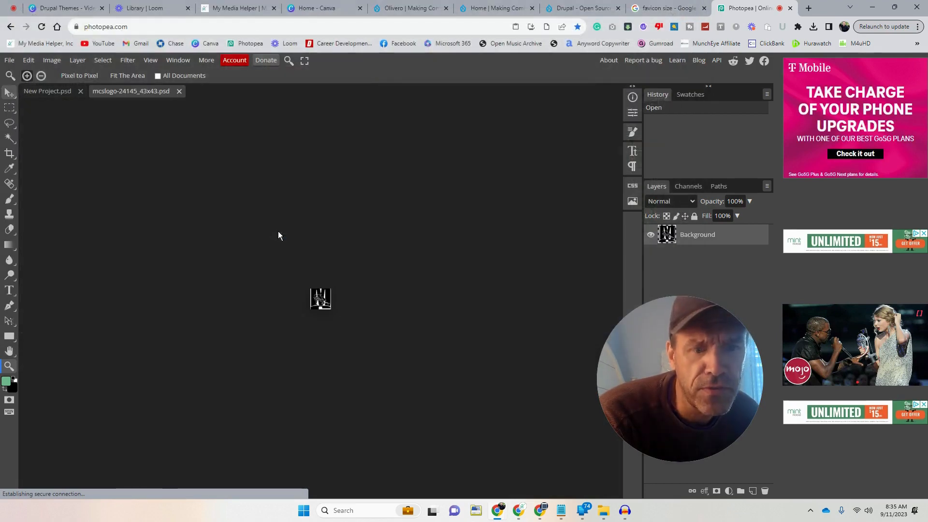
- Resize the opened logo image to a width of 16 pixels, keeping its square proportions
left_click(329, 301)
left_click(329, 301)
left_click(329, 302)
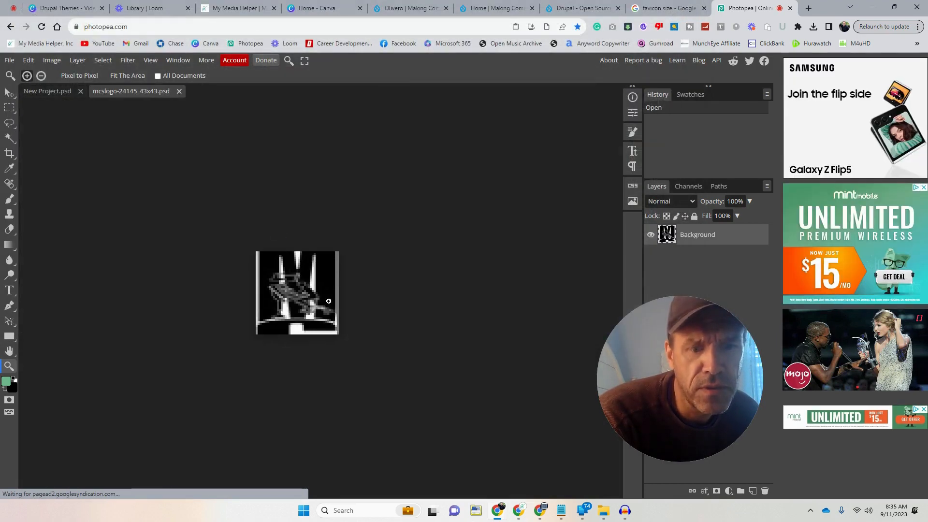
right_click(319, 284)
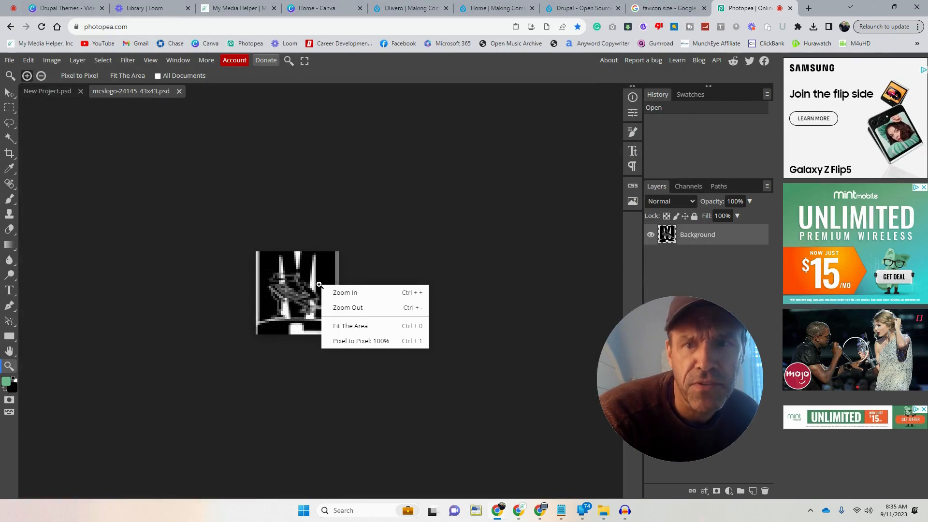
left_click(53, 60)
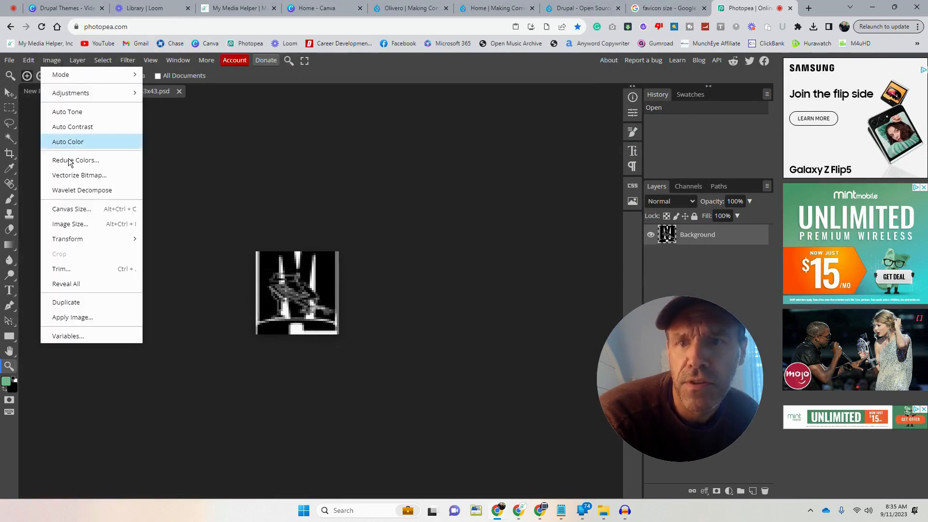
left_click(98, 229)
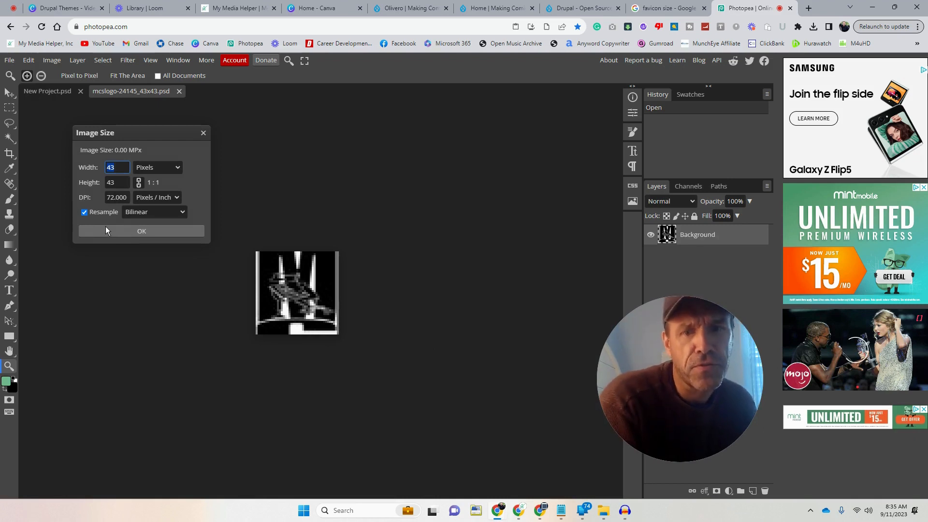
type("16")
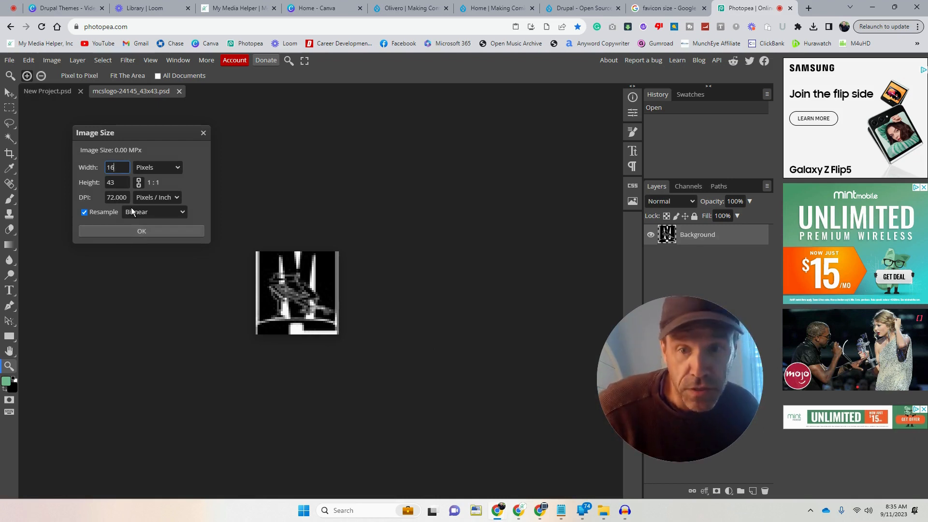
left_click(126, 183)
left_click(138, 233)
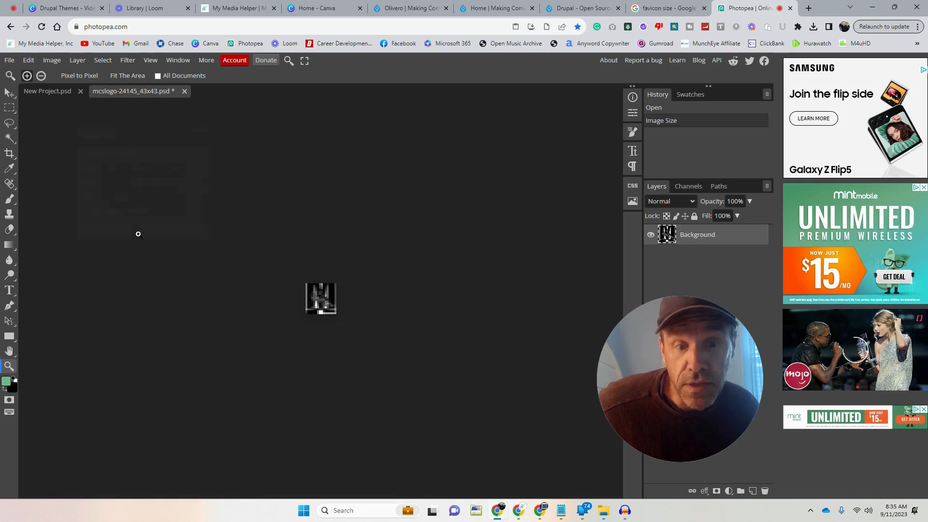
- Export the resized 16-pixel logo as a PNG file named mclogo-favicon
left_click(9, 60)
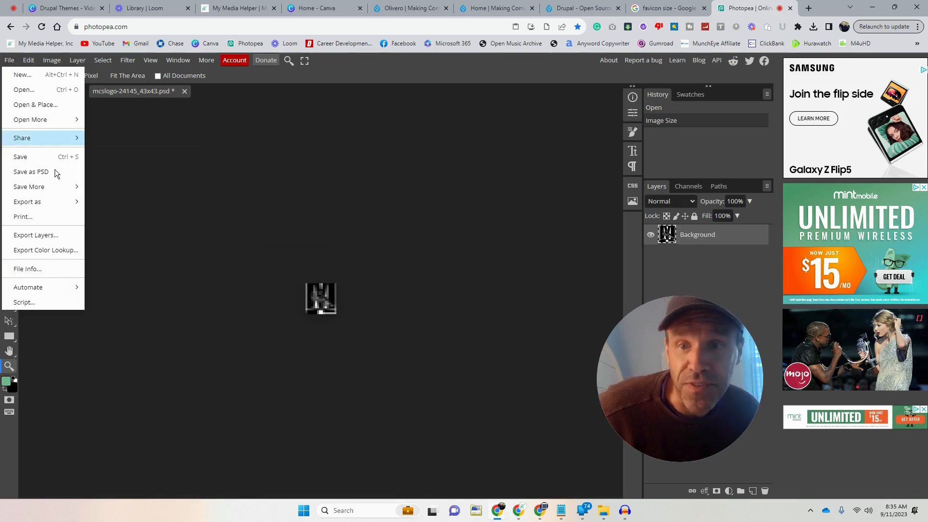
mouse_move(62, 193)
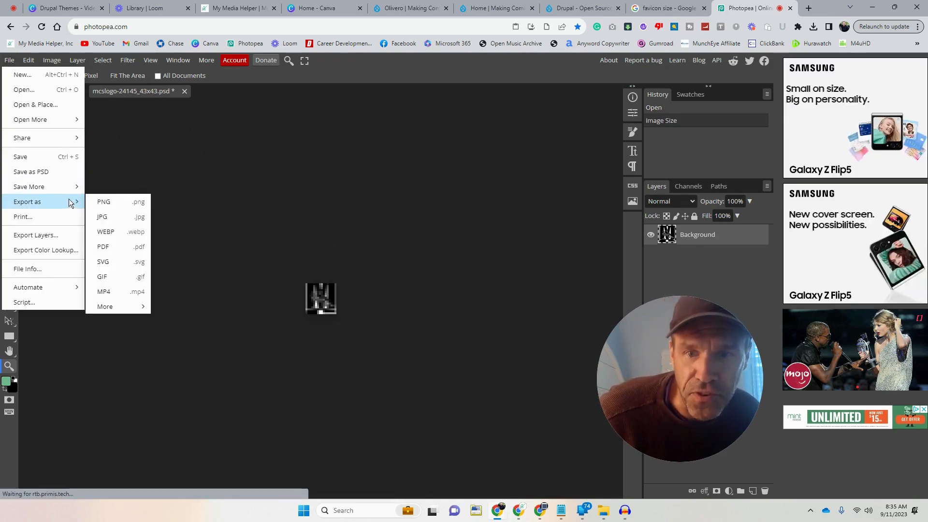
left_click(125, 203)
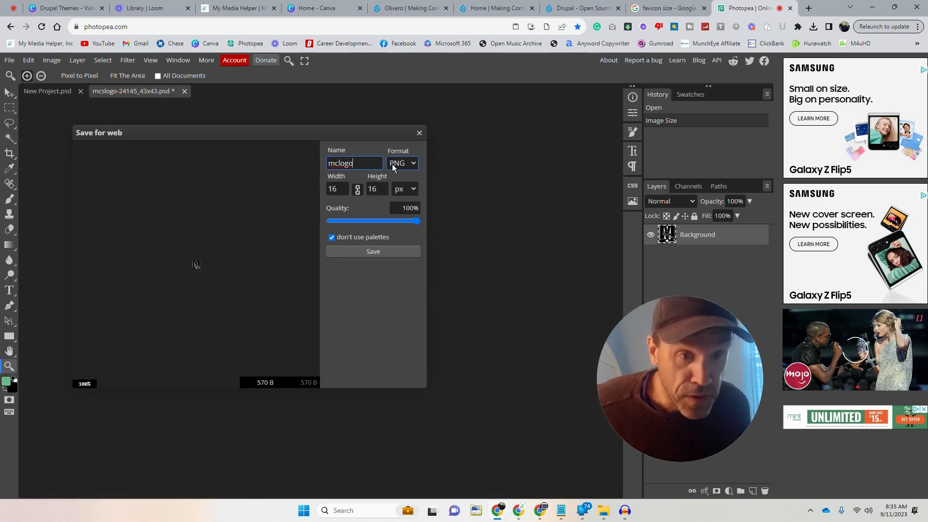
type("con")
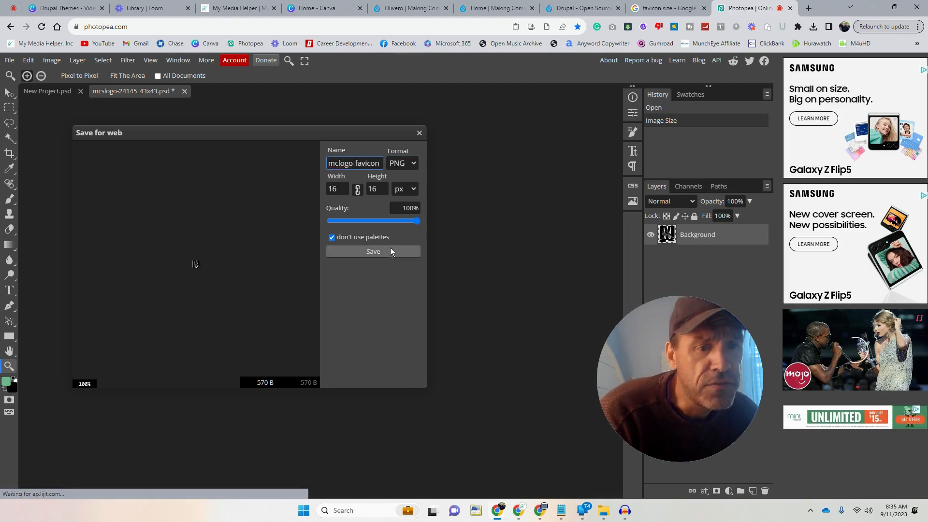
left_click(373, 251)
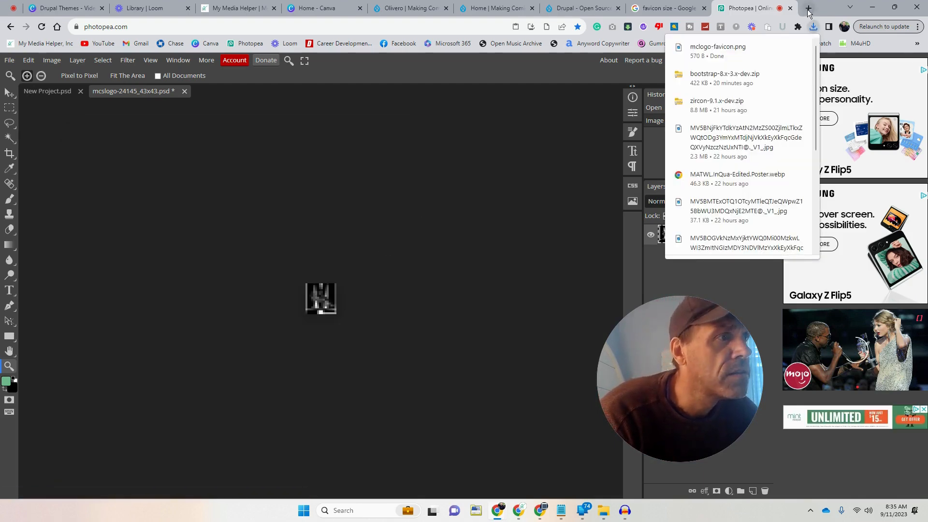
- Search Google for "favicon generator" in a new browser tab and open the RealFaviconGenerator site
left_click(807, 8)
left_click(371, 221)
left_click(277, 259)
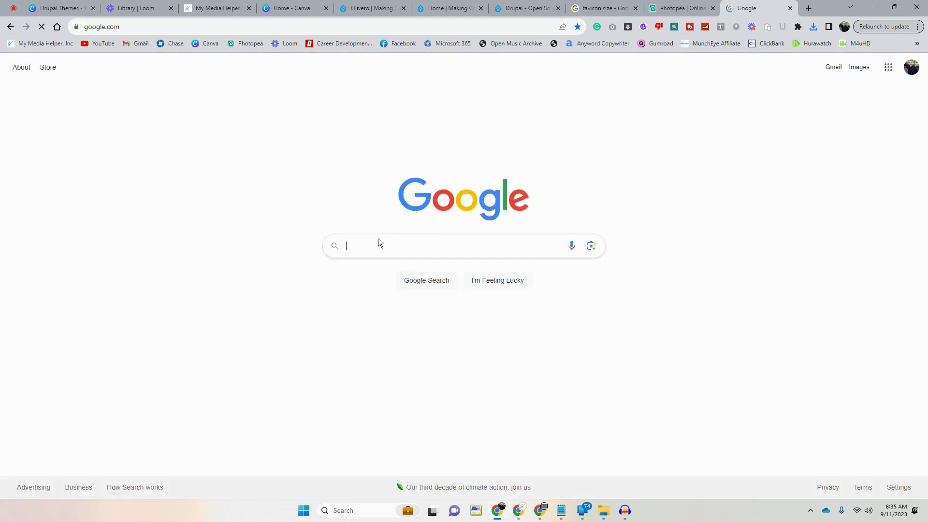
left_click(372, 245)
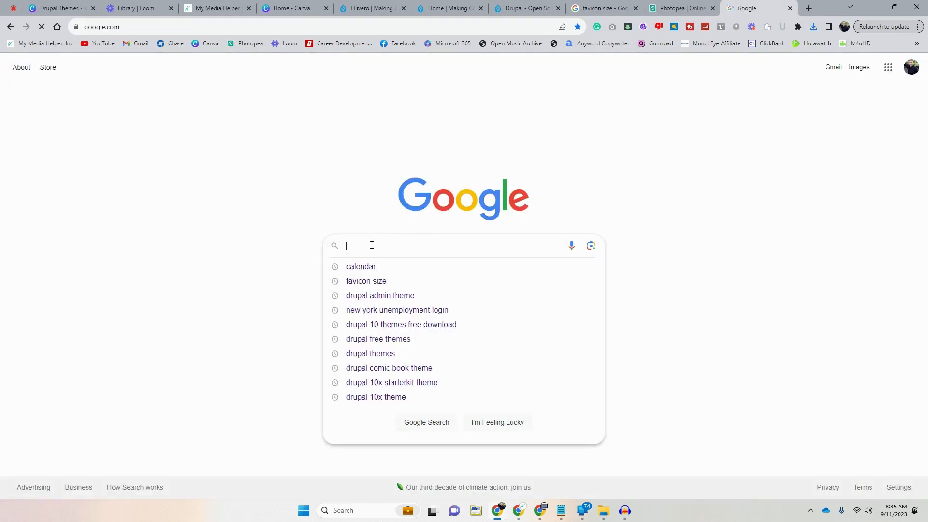
type("favicon")
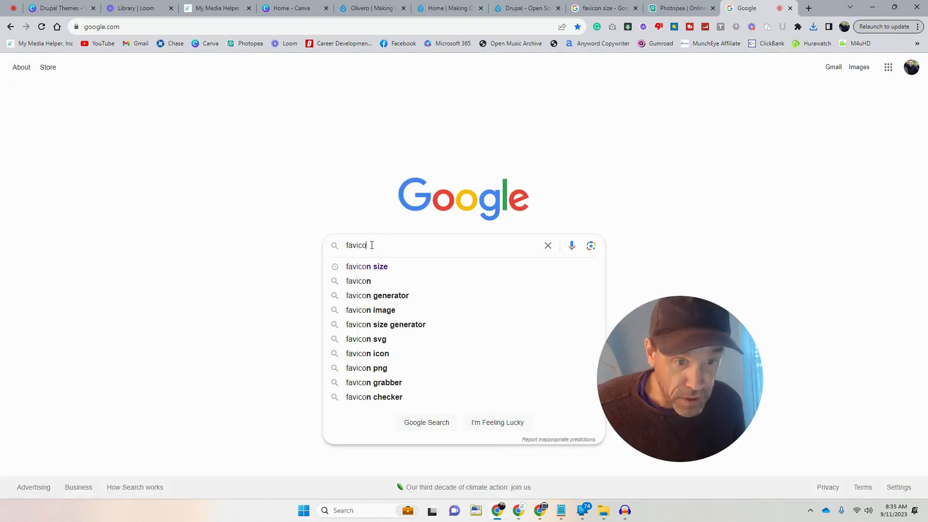
left_click(371, 295)
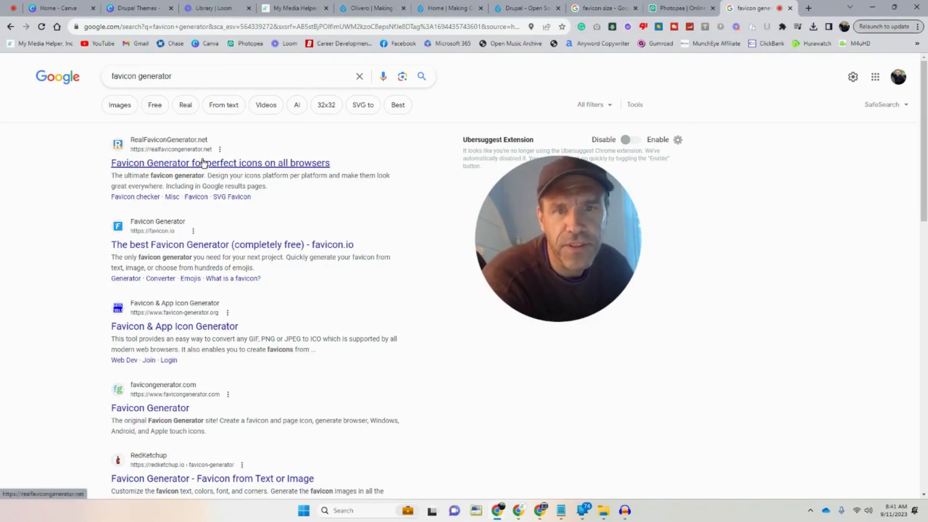
left_click(174, 163)
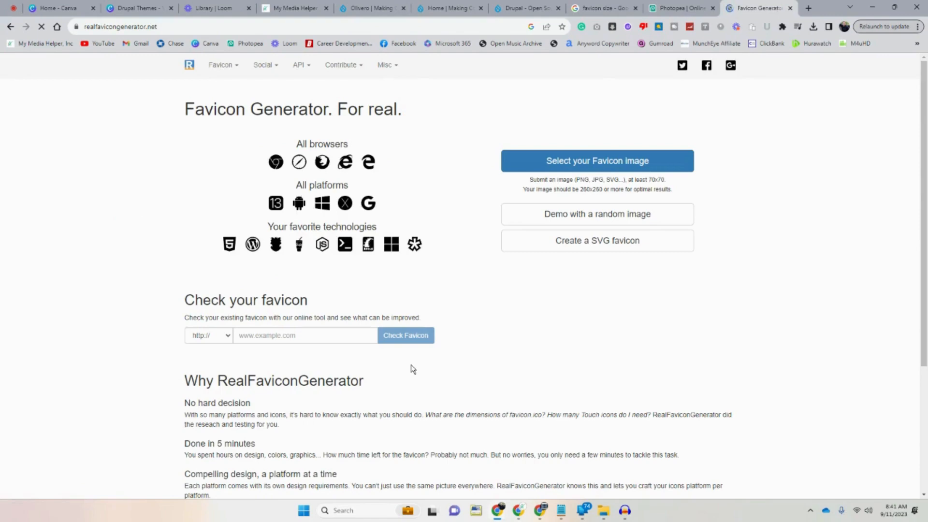
- Try to submit mclogo-favicon from the Downloads folder as the favicon image
left_click_drag(500, 264, 83, 224)
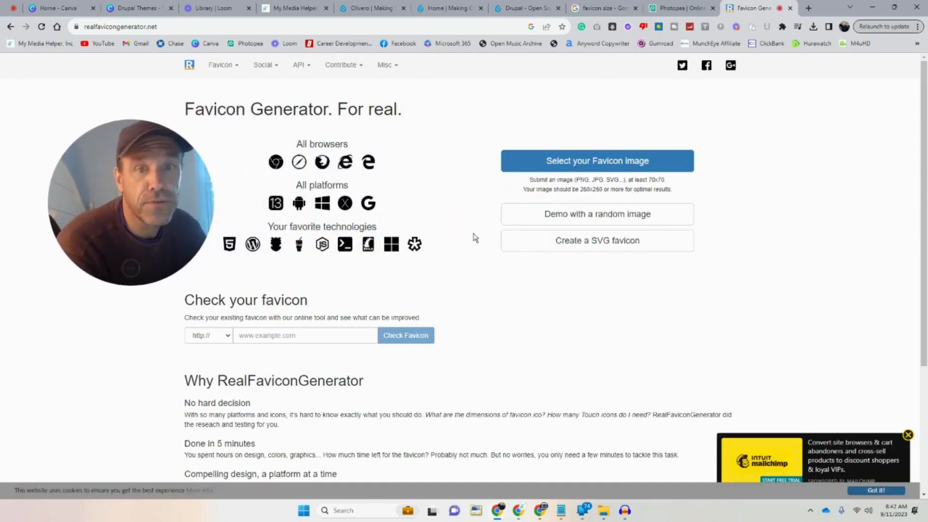
scroll(474, 238, "down", 1)
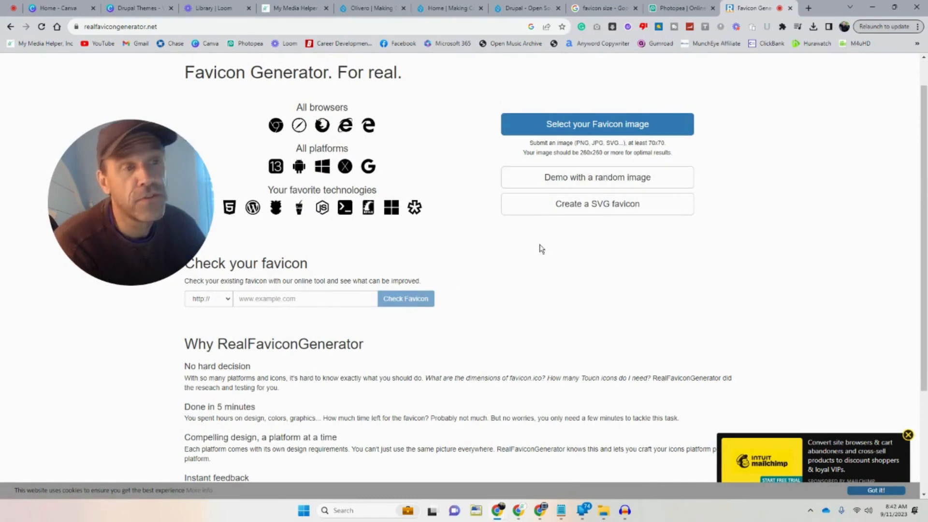
left_click(599, 128)
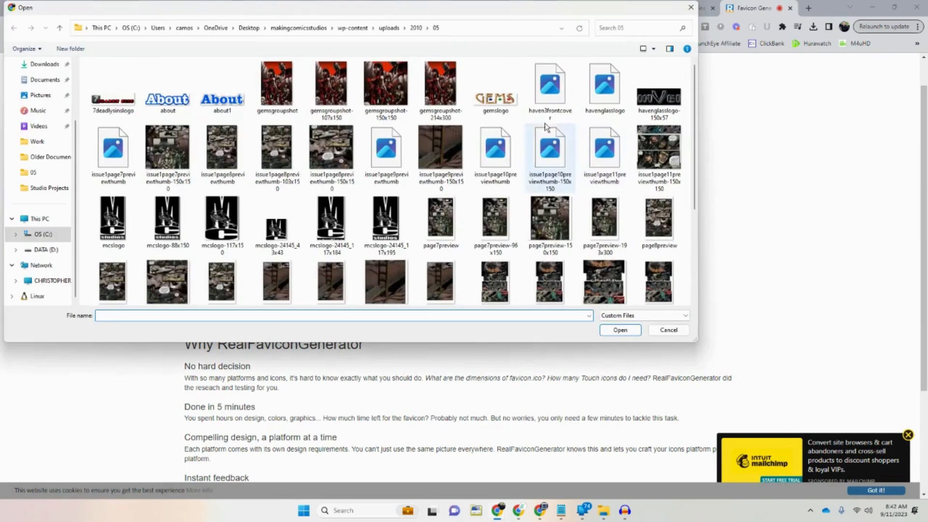
left_click(45, 64)
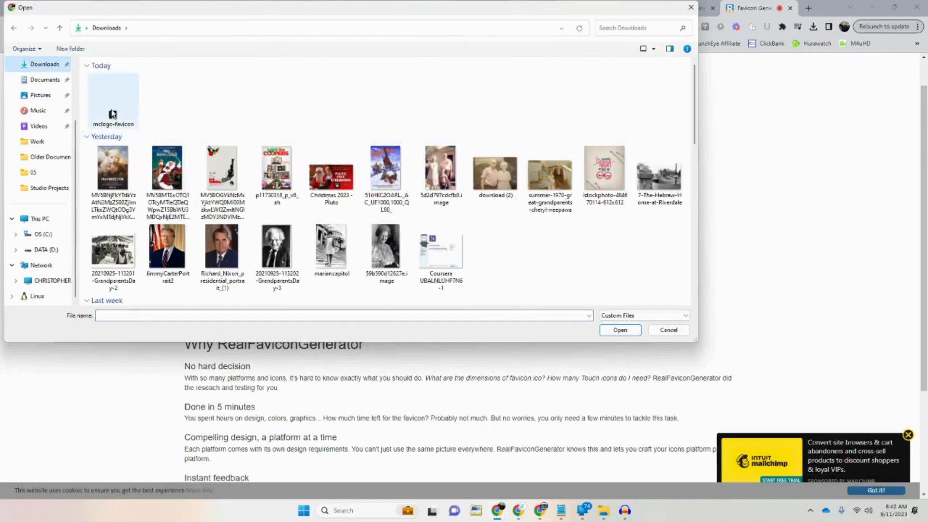
double_click(112, 114)
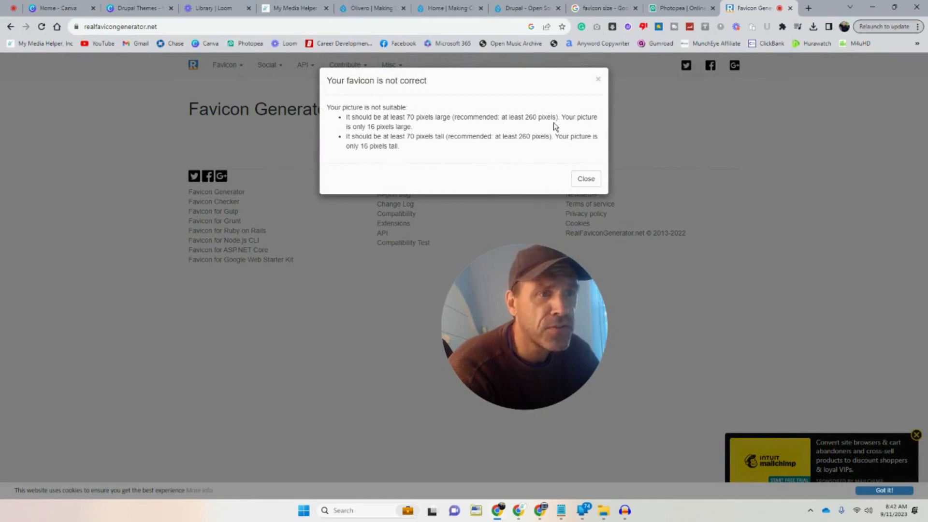
left_click(586, 180)
- Switch back to Photopea and undo the last image size change on the logo
left_click(680, 7)
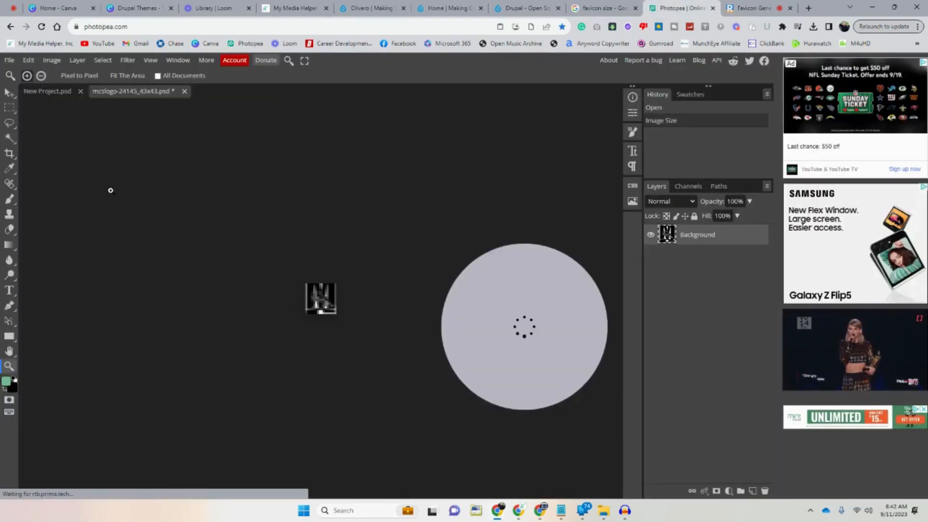
left_click(28, 60)
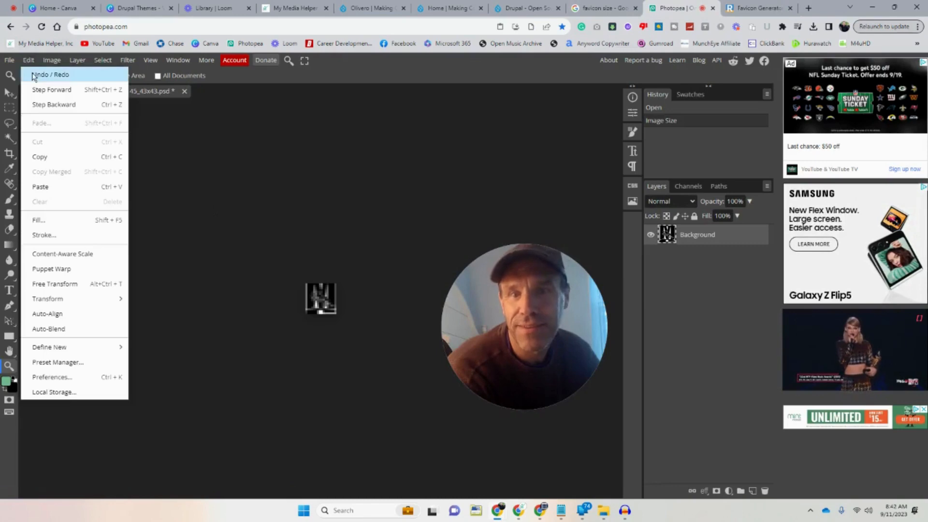
left_click(32, 75)
- Resize the logo image to 70 pixels wide and 70 pixels high
left_click(44, 62)
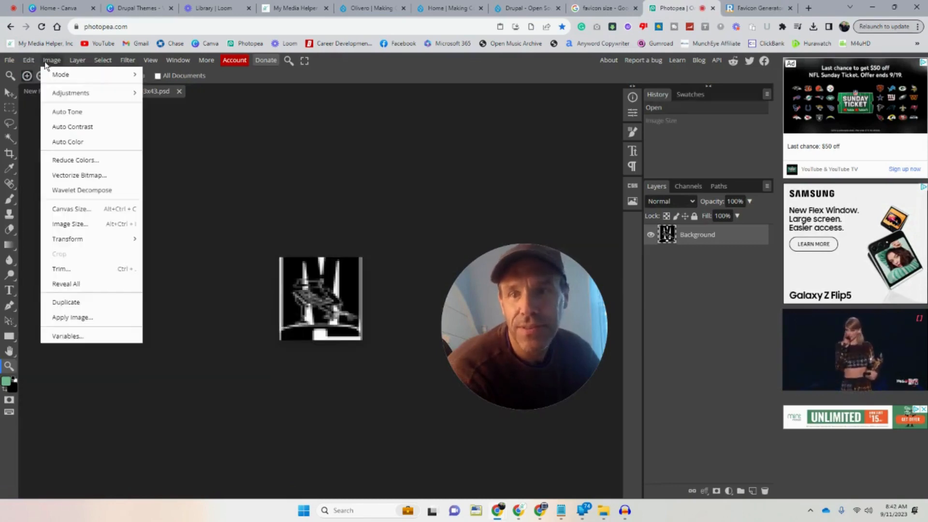
left_click(73, 222)
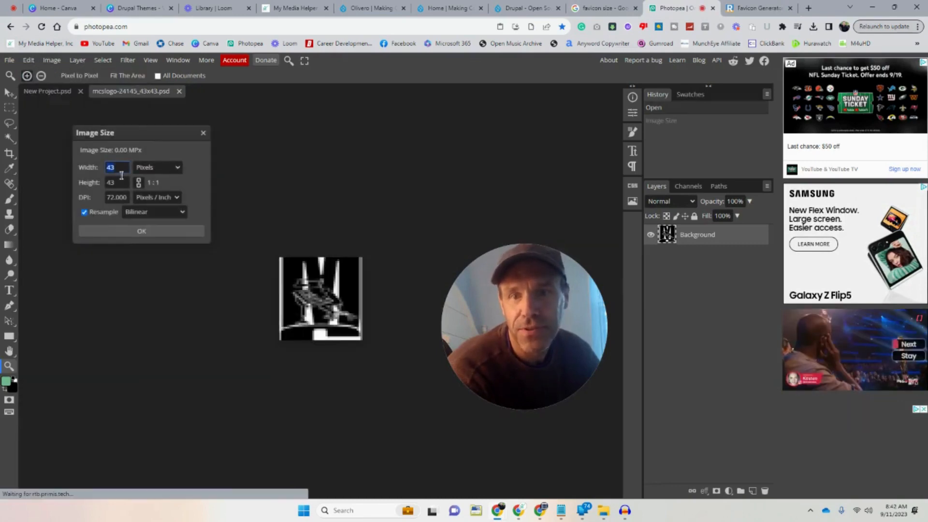
left_click_drag(119, 167, 72, 166)
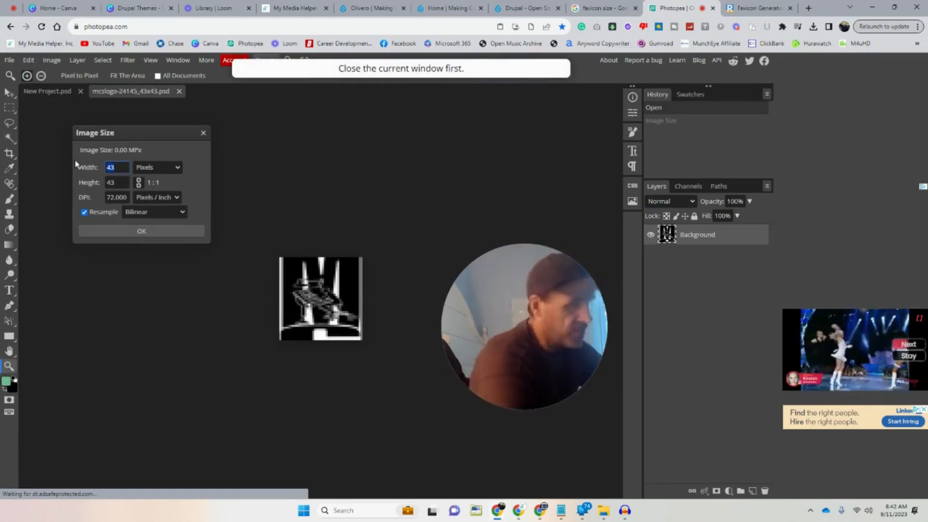
type("70")
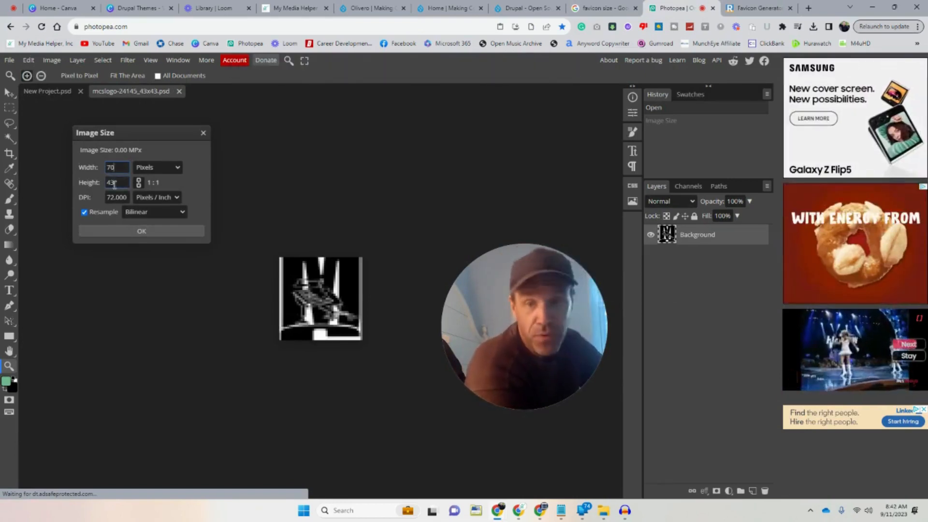
left_click(114, 184)
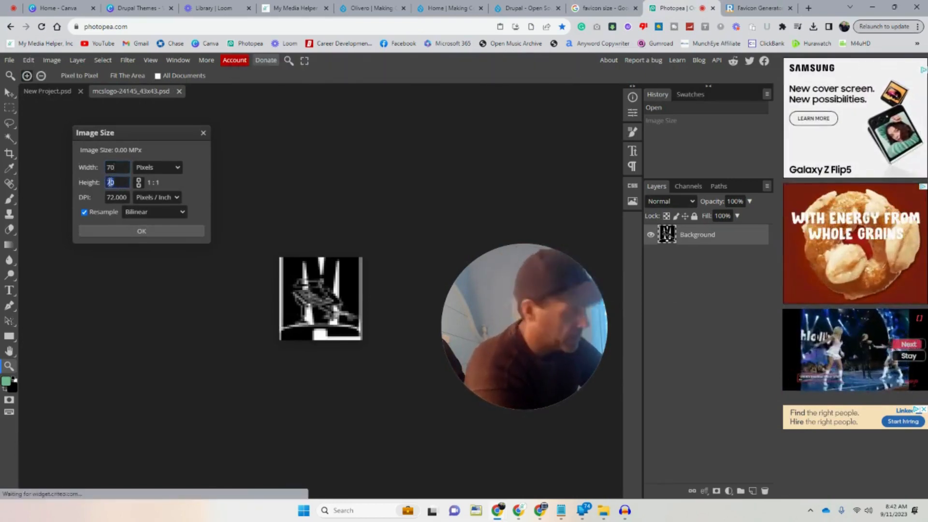
left_click(141, 232)
- Export the 70-pixel logo as a PNG file named favicon
left_click(9, 60)
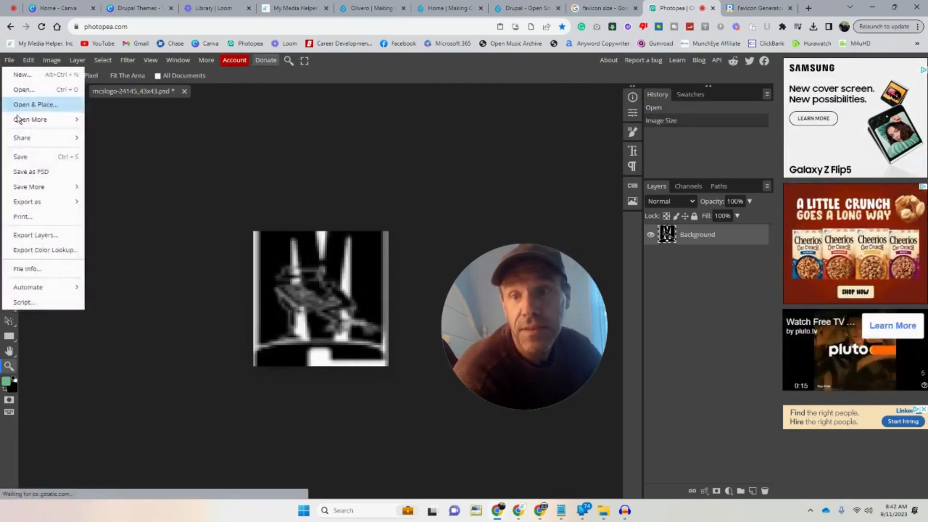
mouse_move(61, 202)
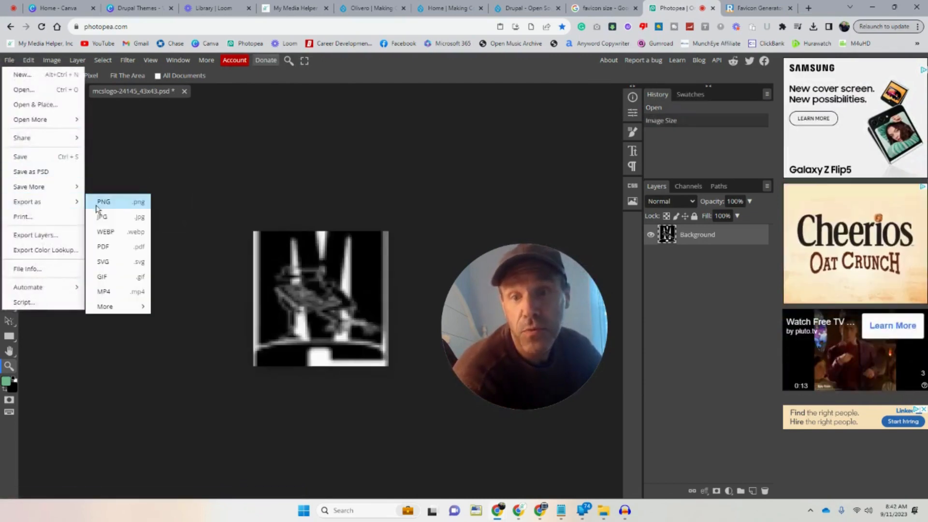
left_click(96, 204)
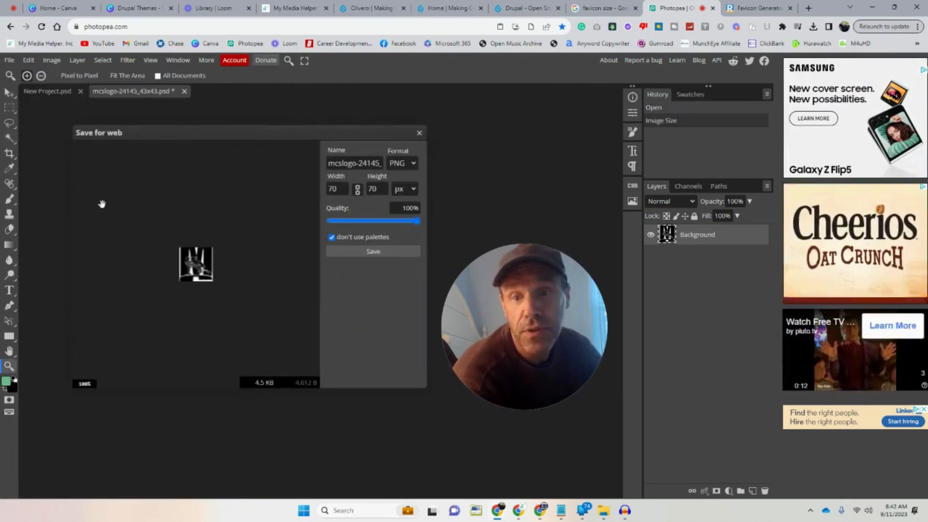
triple_click(327, 162)
type("fa")
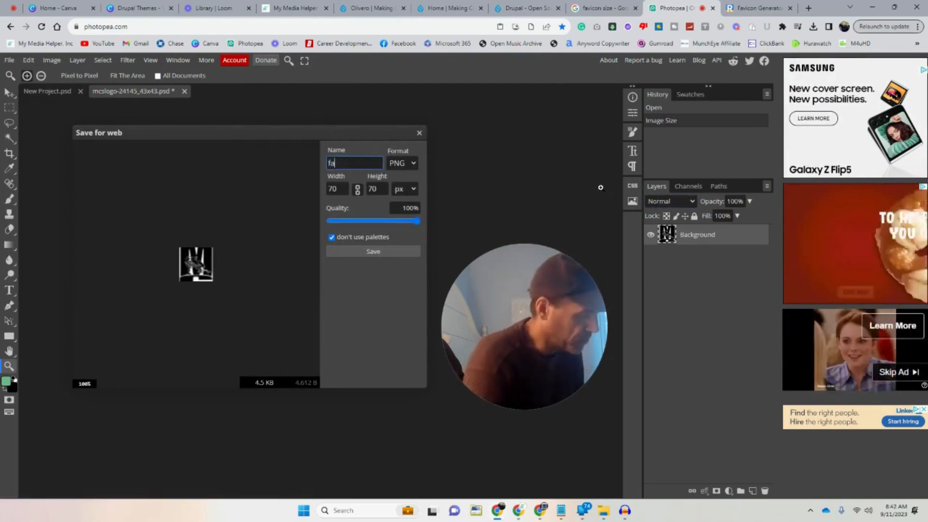
type("vicon")
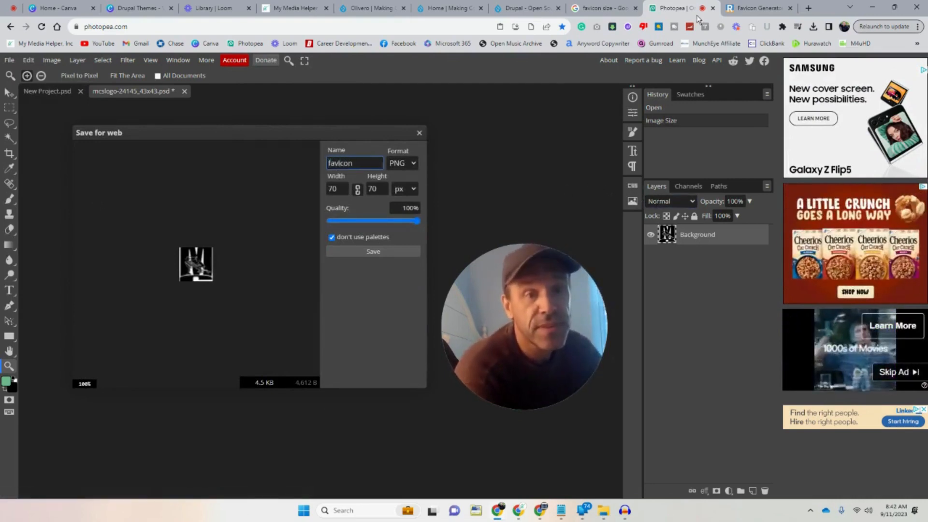
left_click(395, 250)
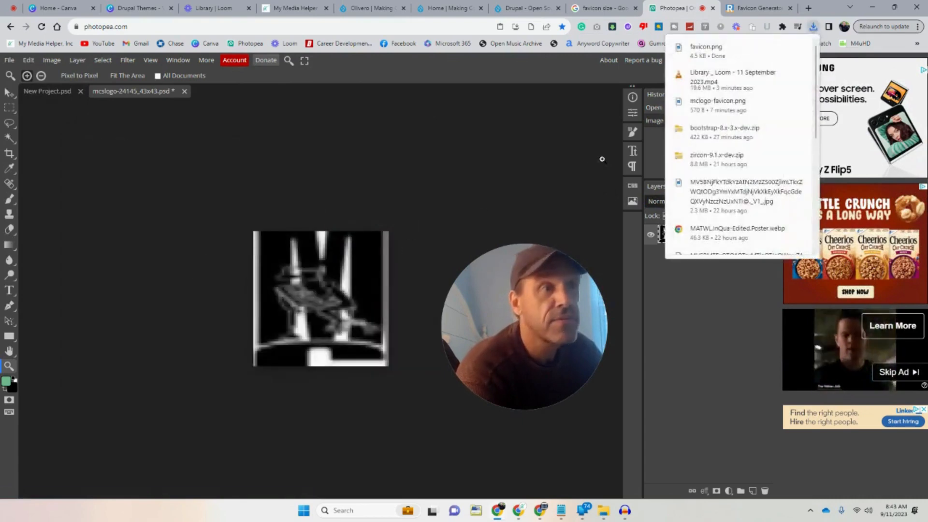
- Return to RealFaviconGenerator, submit the favicon image from Downloads, and continue with this picture
left_click(751, 13)
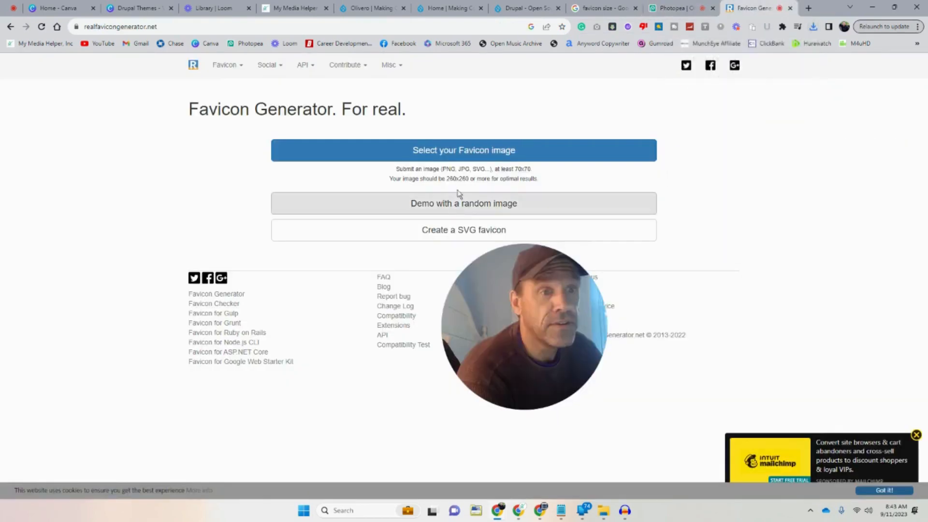
left_click(467, 152)
double_click(113, 107)
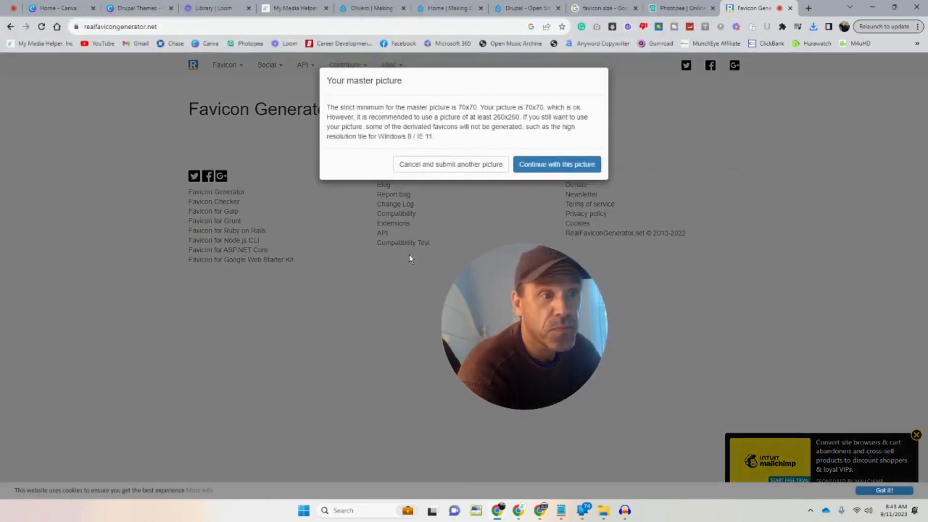
left_click(551, 166)
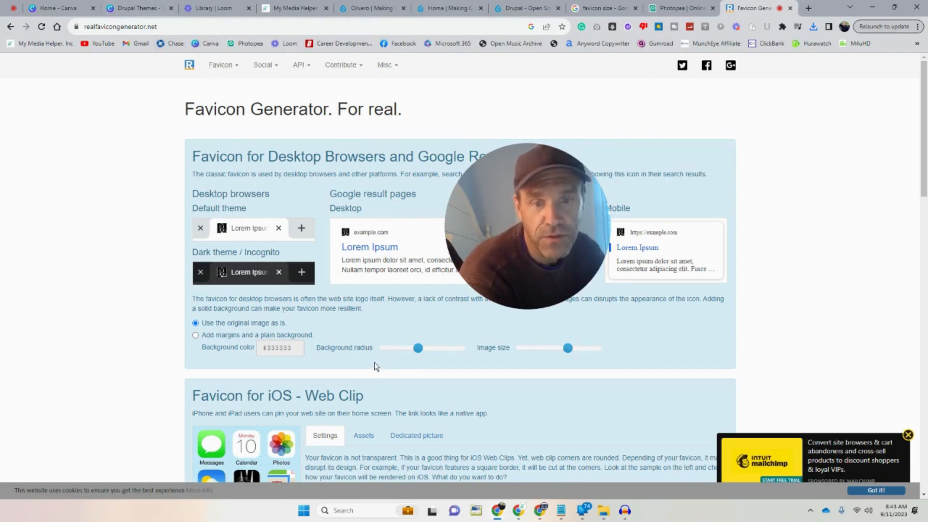
- Generate the favicons and HTML code with the existing settings, and download the favicon package
left_click_drag(519, 232, 632, 217)
scroll(544, 260, "down", 2)
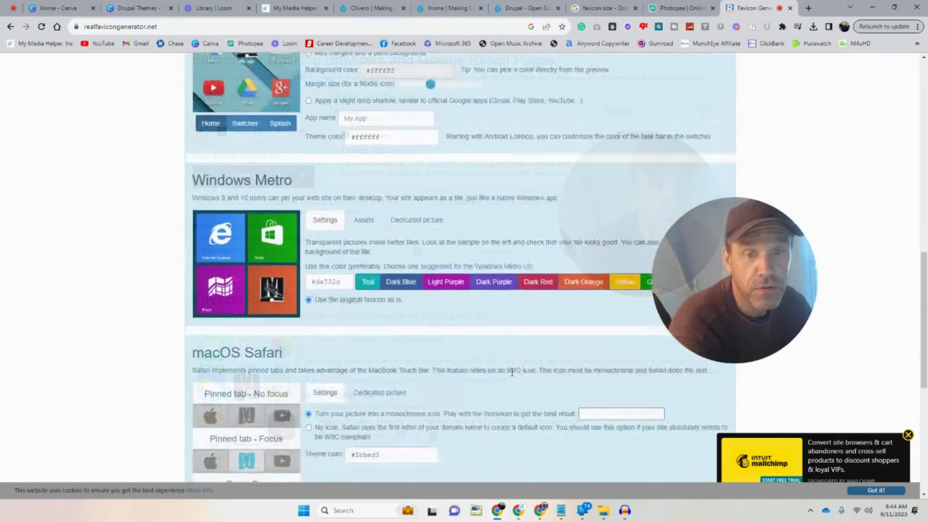
scroll(511, 371, "down", 7)
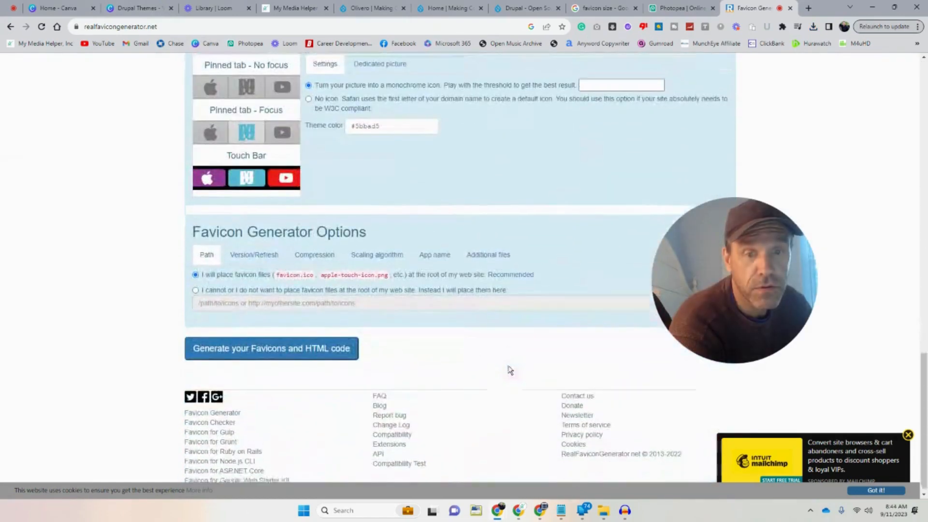
left_click(327, 339)
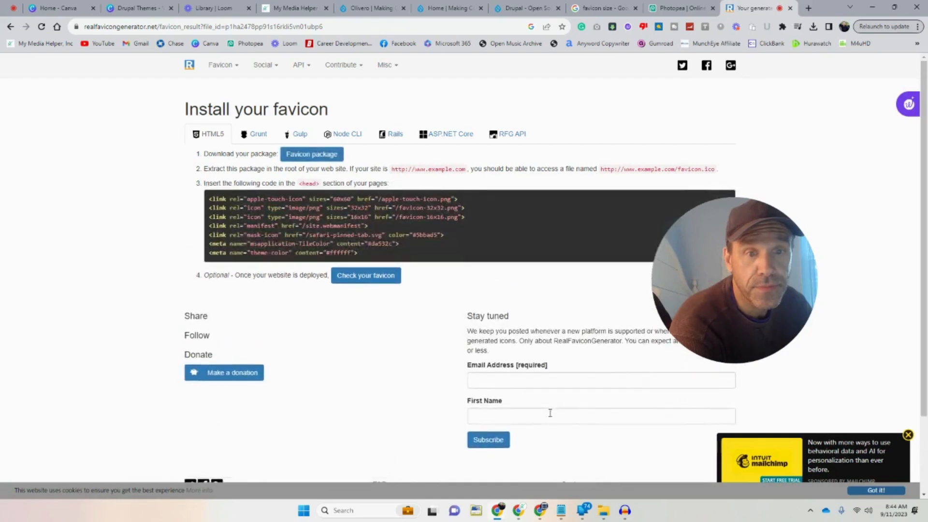
left_click(305, 156)
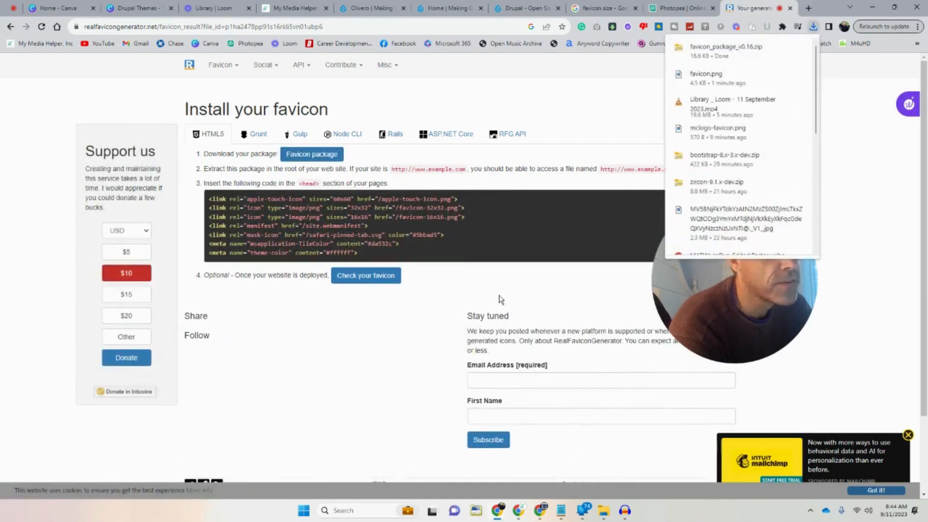
- Open favicon_package_v0.16 from the Downloads folder in File Explorer and copy its favicon ICO file
left_click(600, 514)
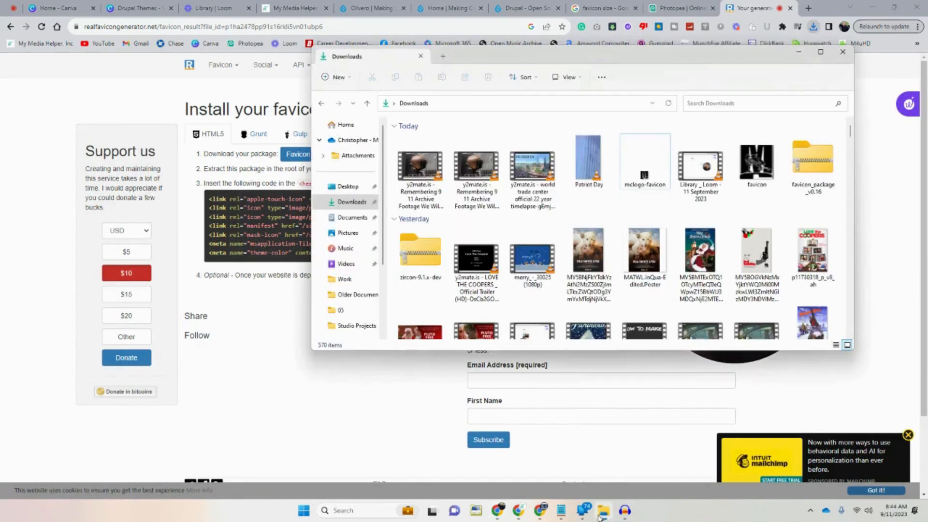
double_click(823, 173)
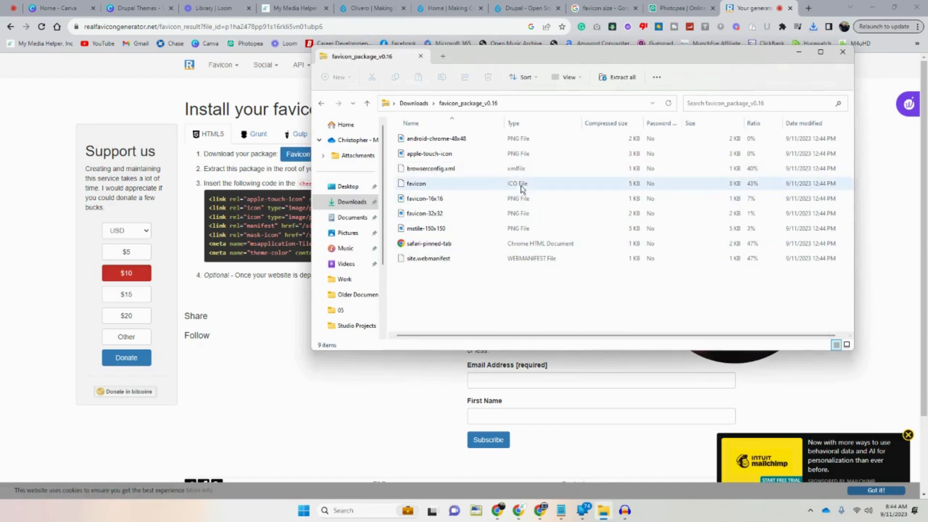
right_click(431, 188)
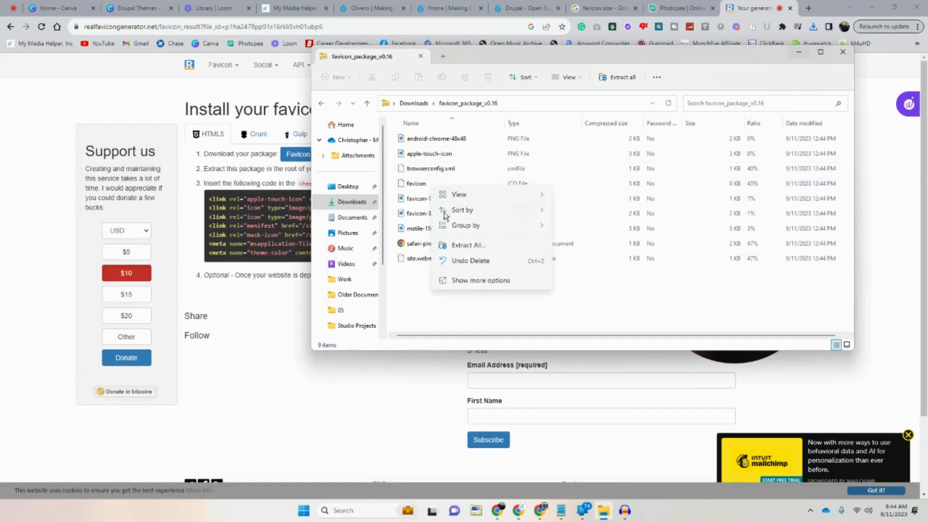
right_click(414, 183)
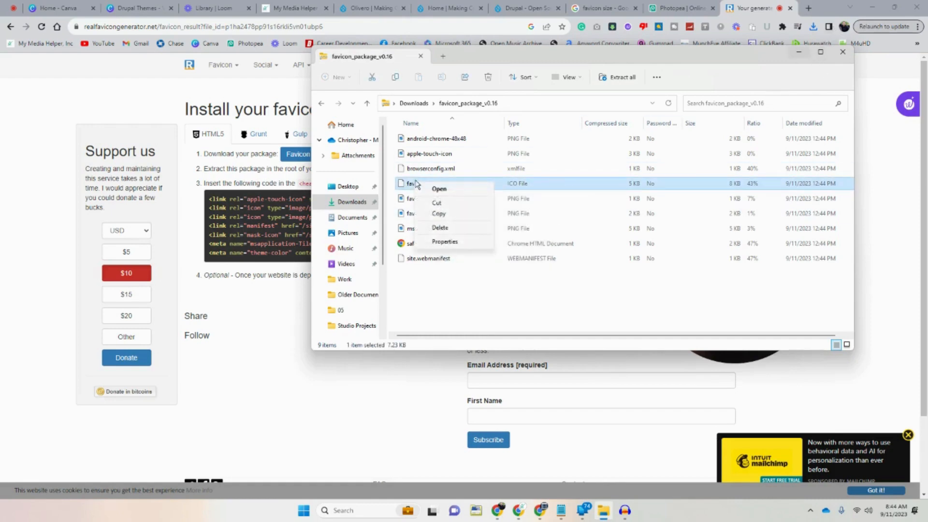
left_click(408, 187)
right_click(410, 185)
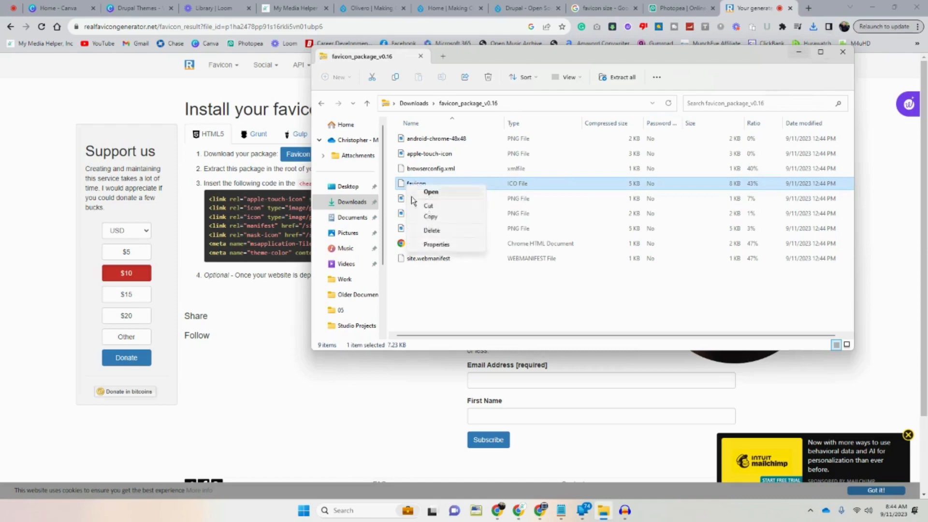
left_click(437, 244)
left_click(475, 332)
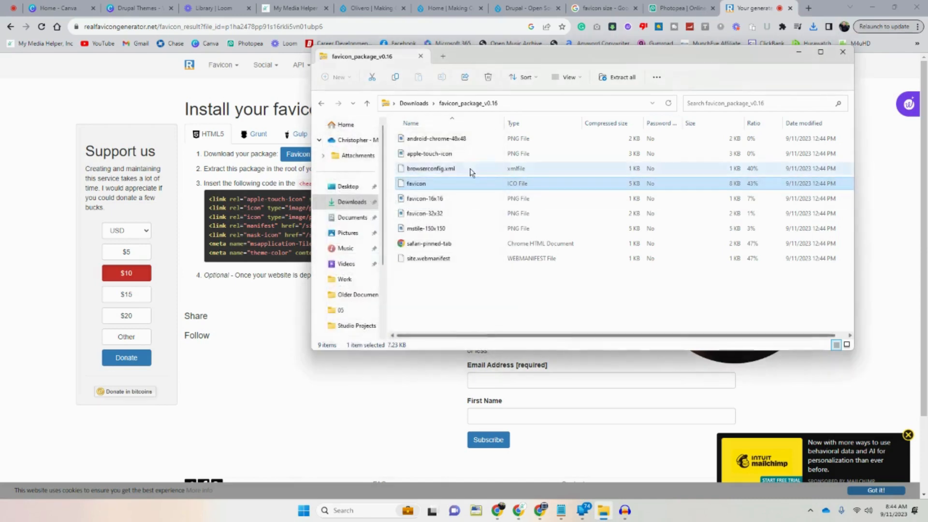
right_click(422, 181)
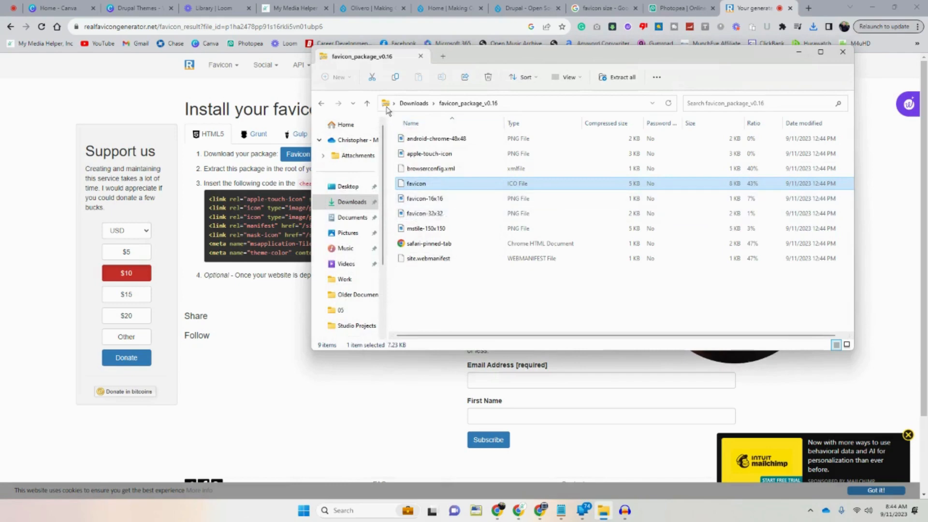
- Go back up to the Downloads folder and paste the copied favicon ICO file there
left_click(368, 102)
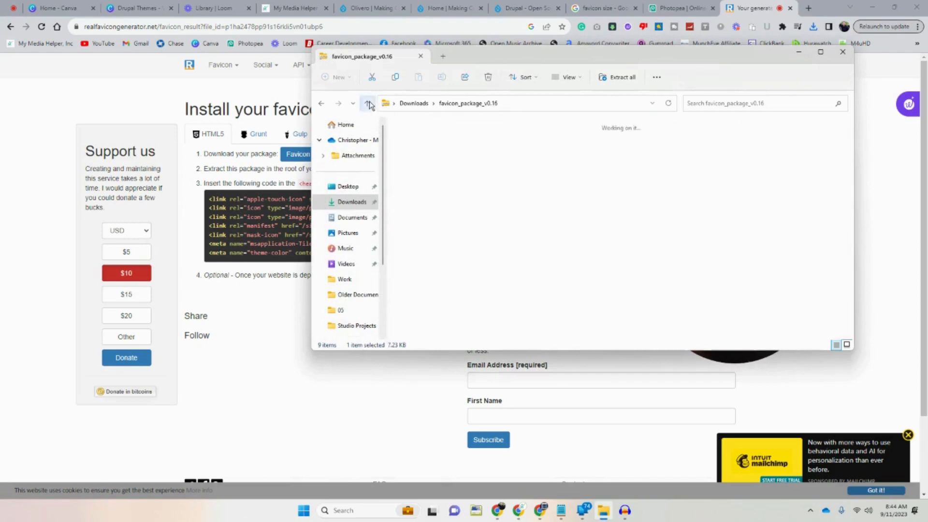
right_click(613, 211)
left_click(661, 361)
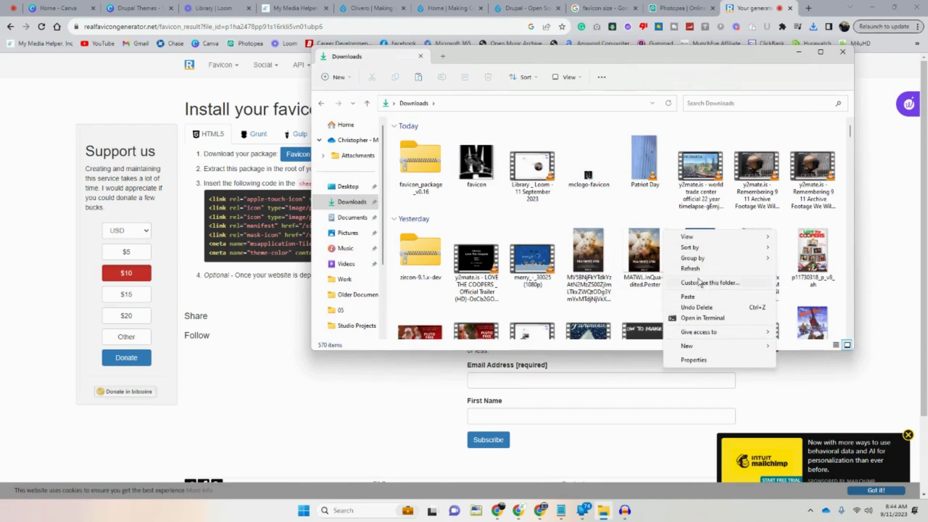
left_click(710, 297)
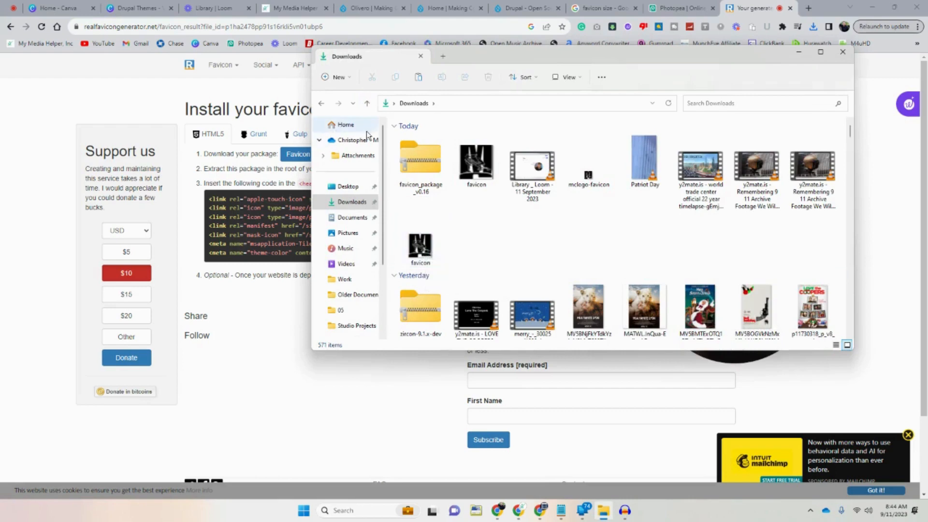
- Return to the Olivero theme settings and choose favicon.ico from Downloads as the favicon image to upload
left_click(514, 8)
left_click(462, 10)
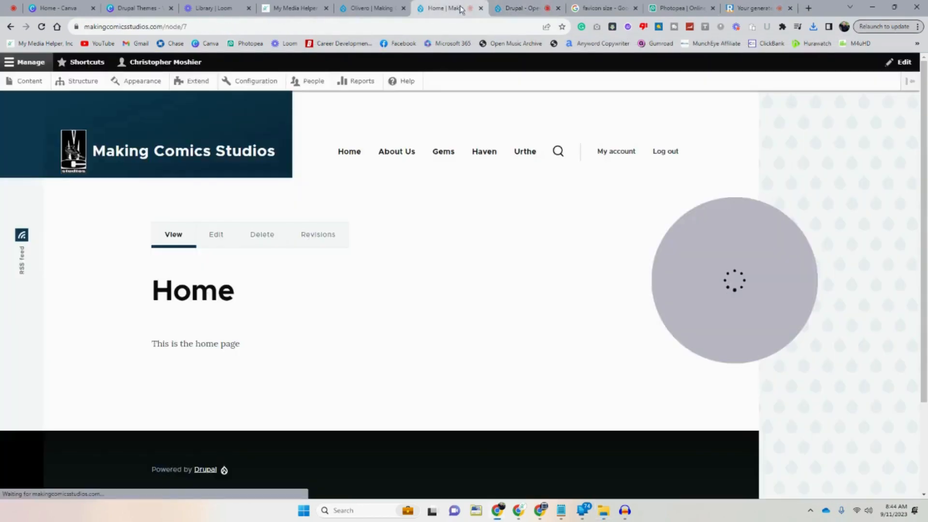
left_click(375, 11)
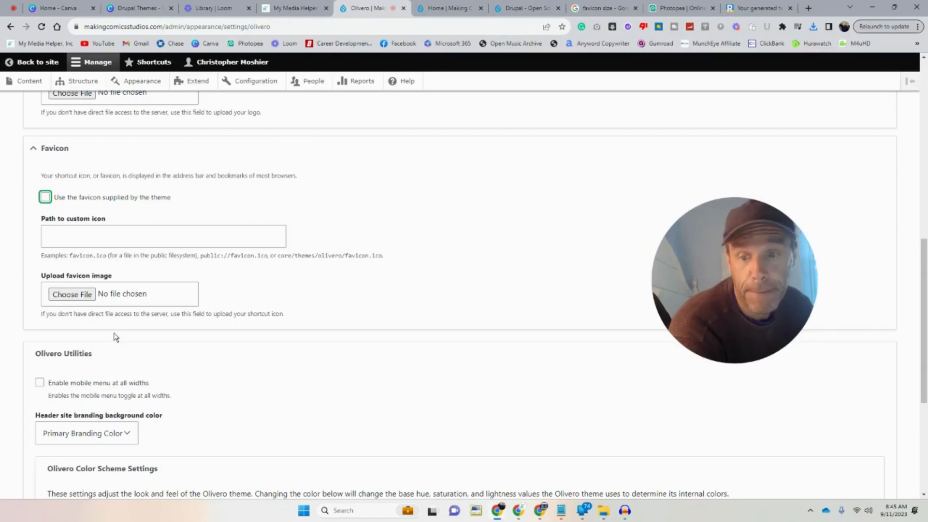
scroll(115, 332, "down", 1)
scroll(115, 331, "up", 2)
left_click(75, 344)
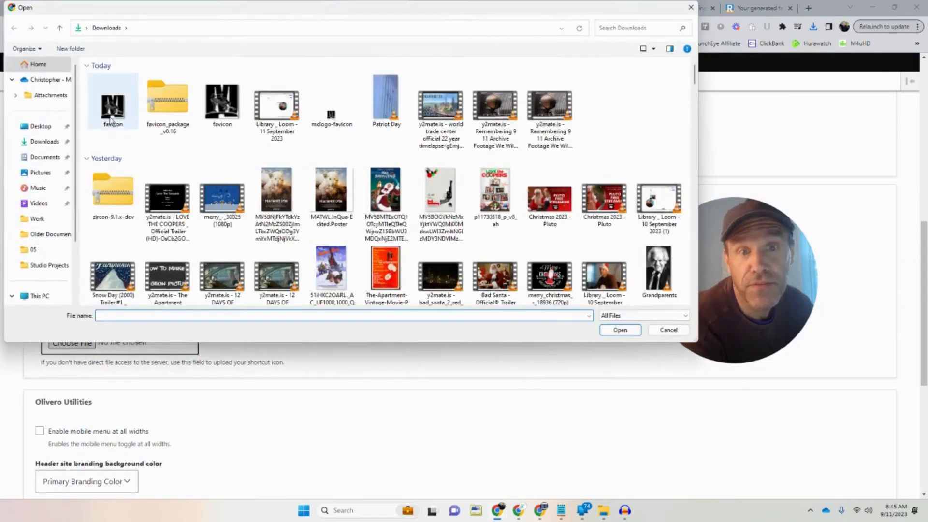
double_click(114, 116)
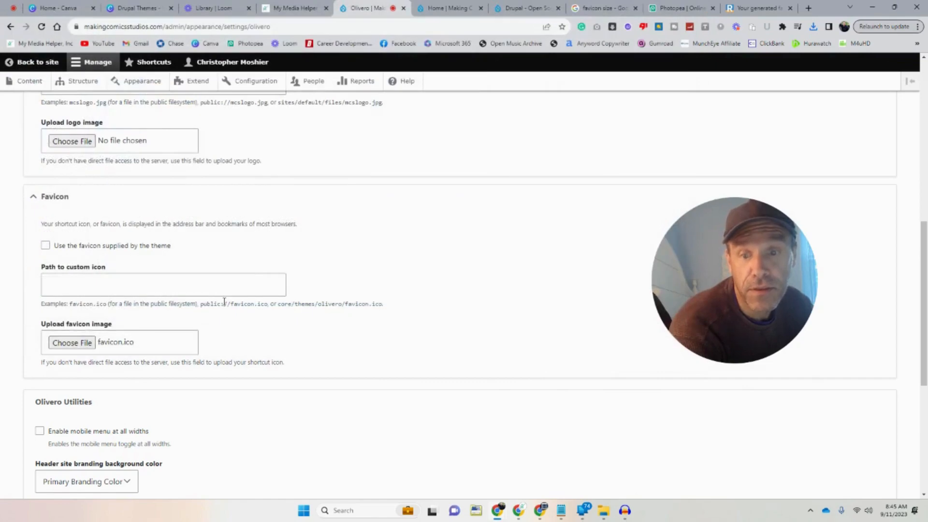
- Save the Olivero theme configuration and reload the site's home page to check the favicon
scroll(222, 303, "down", 5)
scroll(223, 303, "down", 1)
left_click(87, 437)
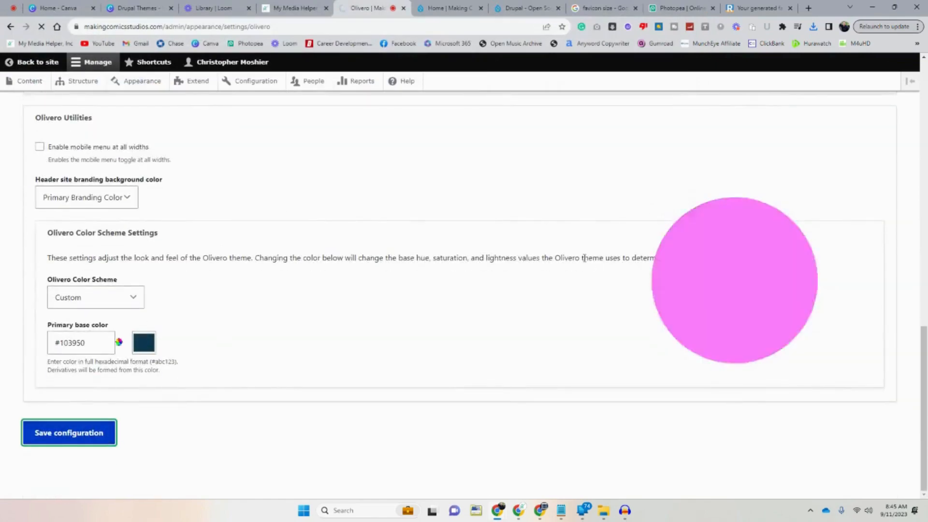
left_click(441, 8)
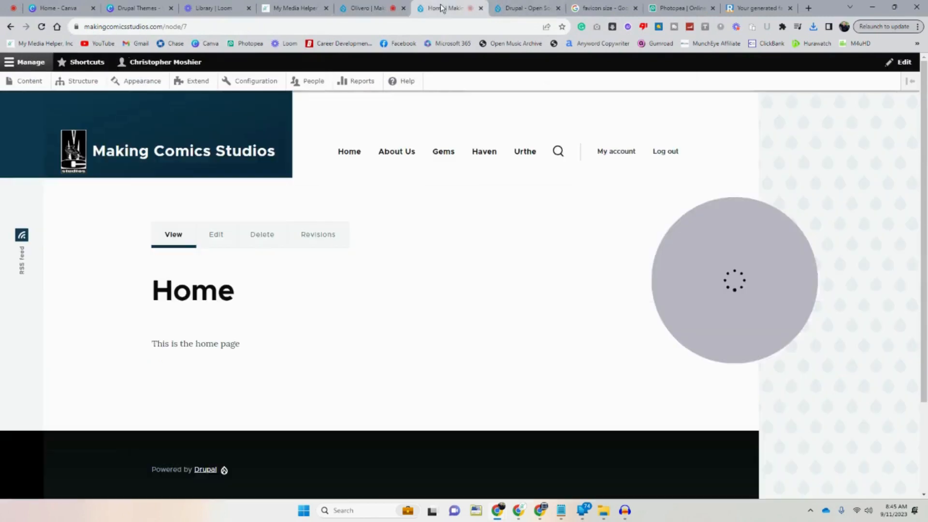
left_click(41, 28)
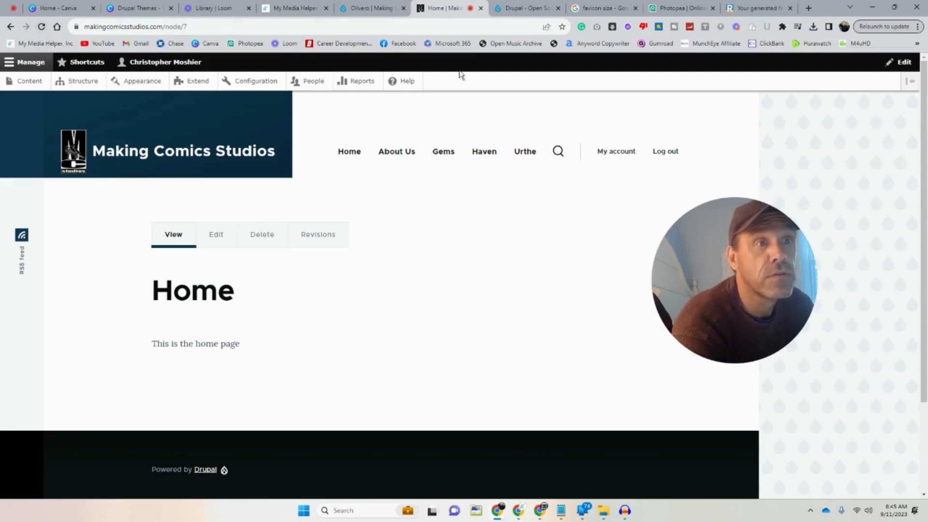
- Bookmark the home page as Making Comics Studios and move the bookmark between ClickBank and Hurawatch on the bookmarks bar
left_click(563, 27)
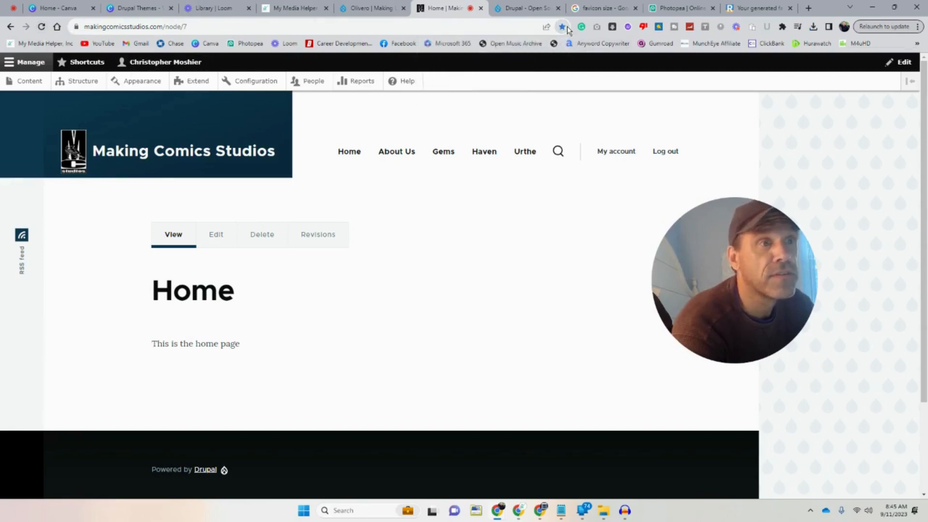
left_click(563, 27)
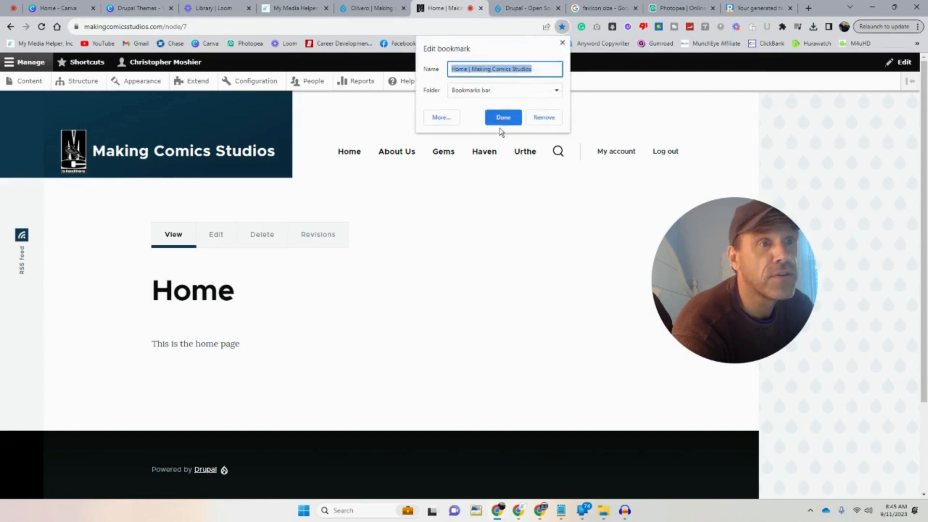
left_click(473, 68)
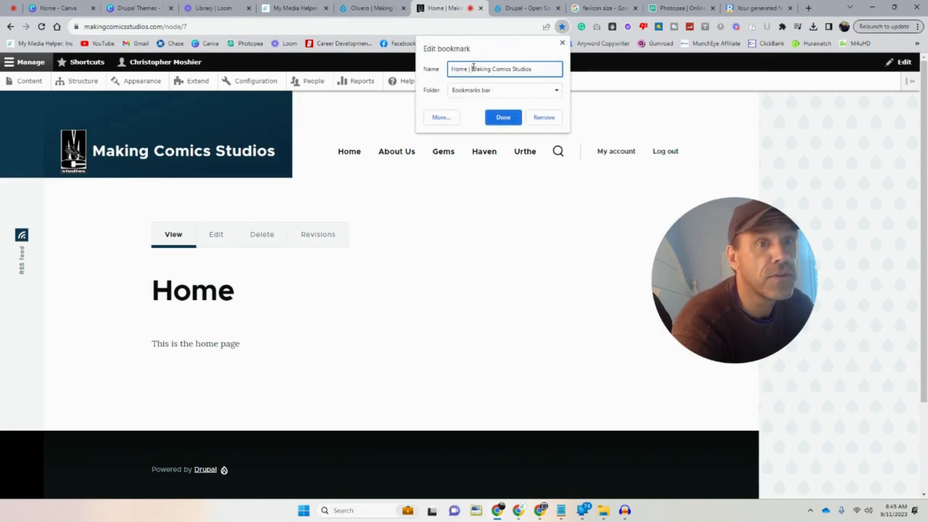
left_click_drag(473, 69, 394, 59)
key("BackSpace")
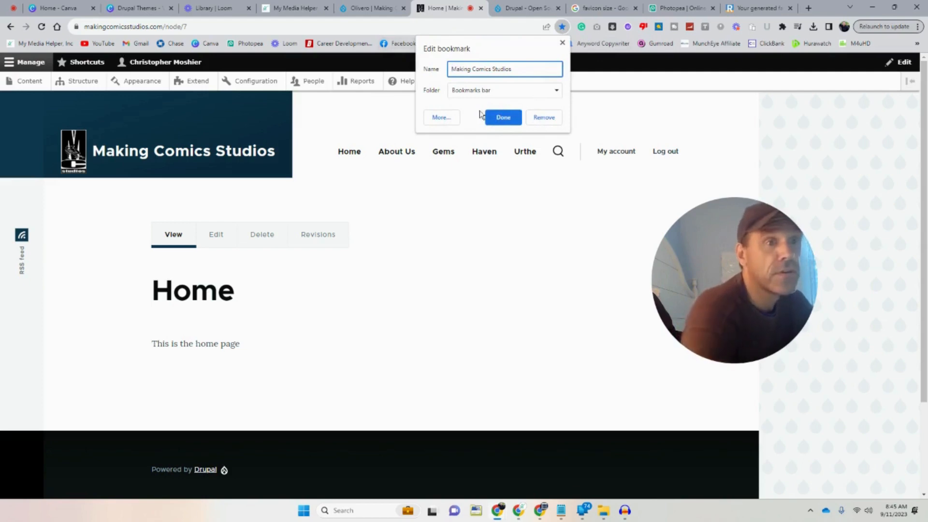
left_click(502, 118)
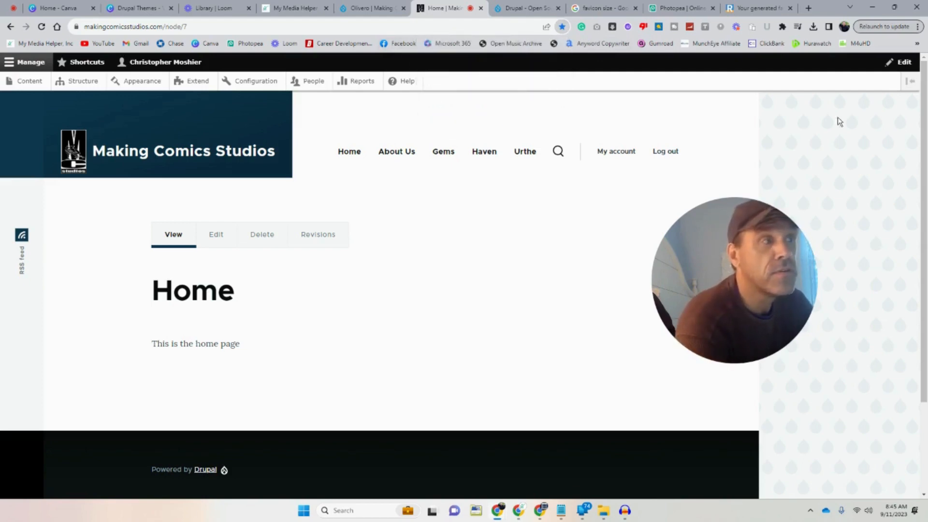
left_click(917, 44)
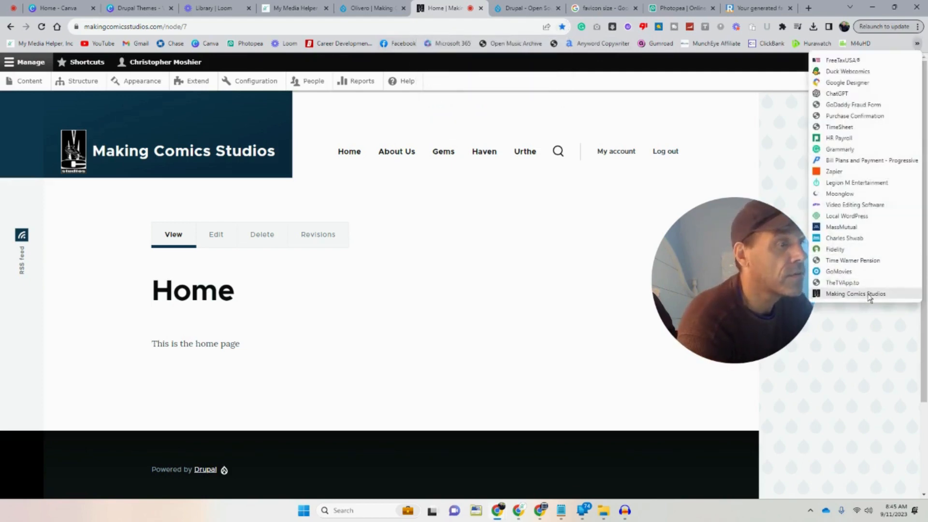
mouse_move(870, 295)
left_mouse_down()
mouse_move(845, 92)
mouse_move(769, 42)
left_mouse_up()
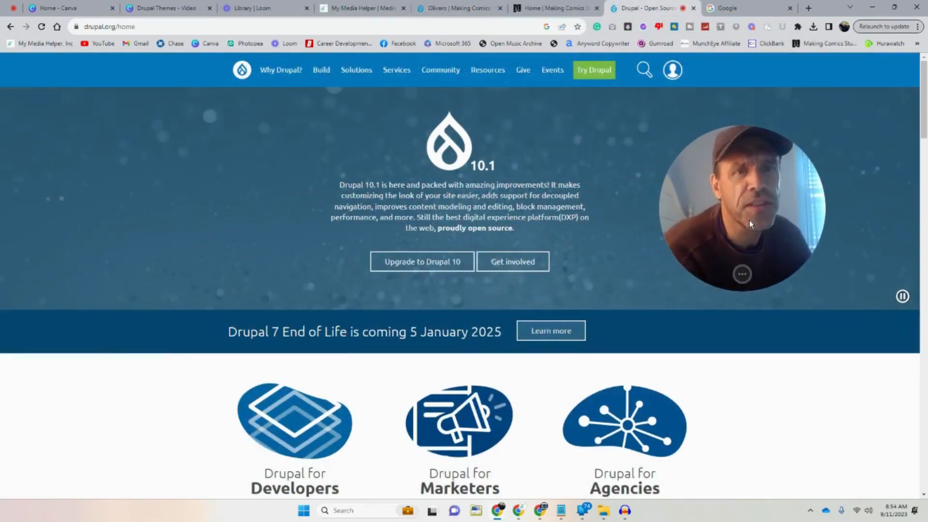
- Open the Themes listing on drupal.org and look over its maintenance status options and the Bootstrap theme entry
mouse_move(324, 79)
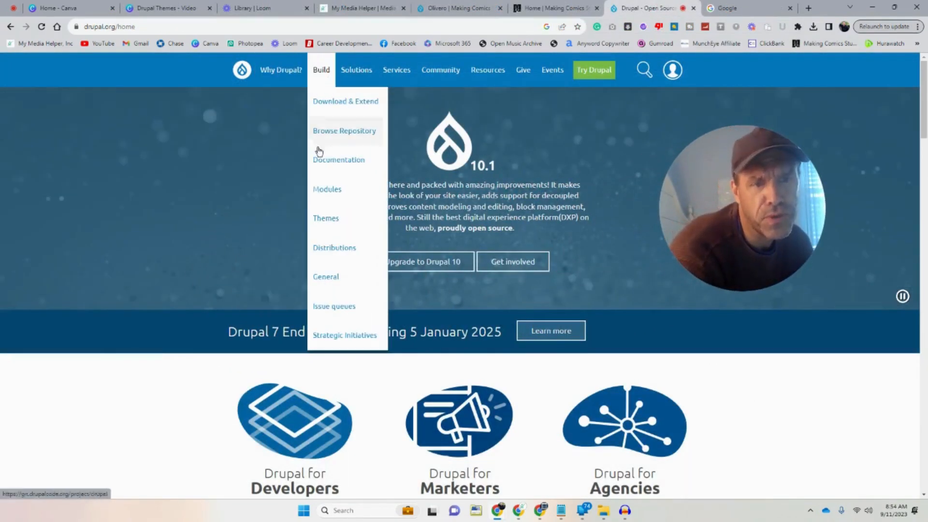
left_click(327, 222)
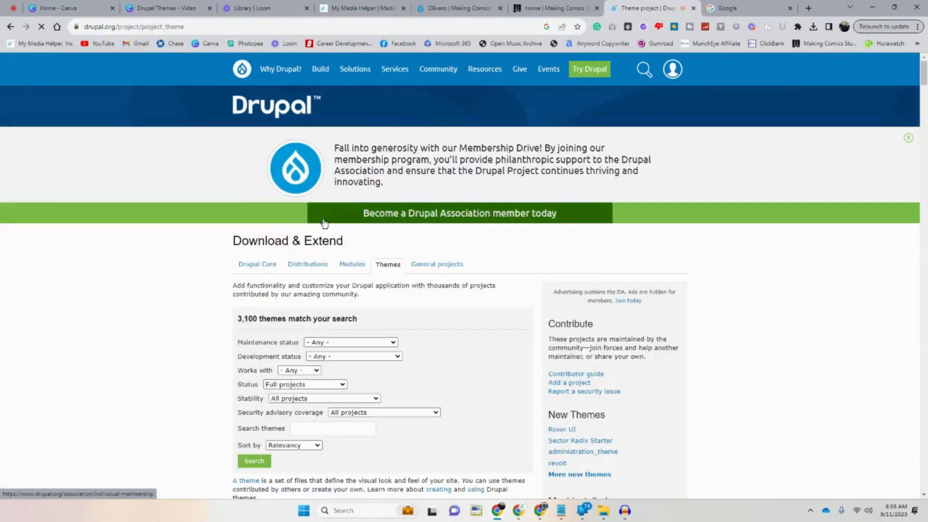
scroll(323, 223, "down", 4)
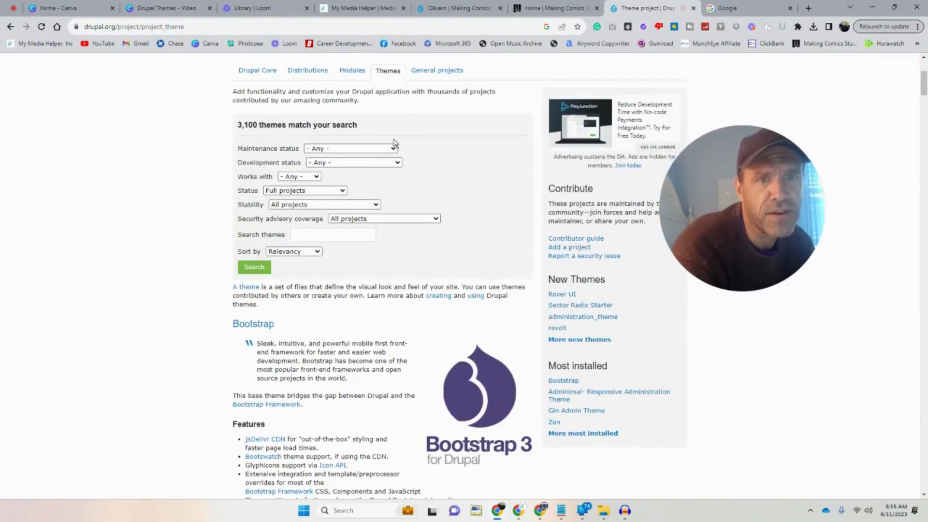
left_click(343, 149)
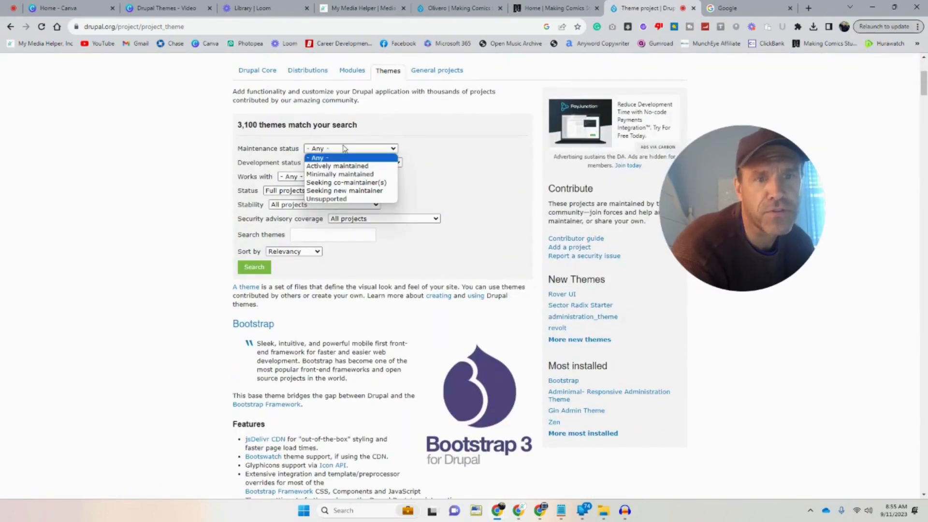
left_click(449, 137)
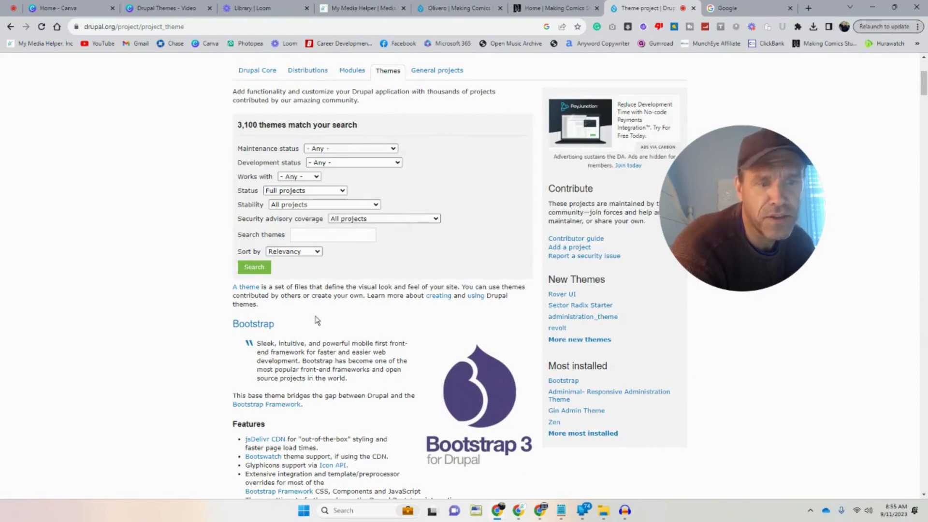
scroll(316, 320, "down", 2)
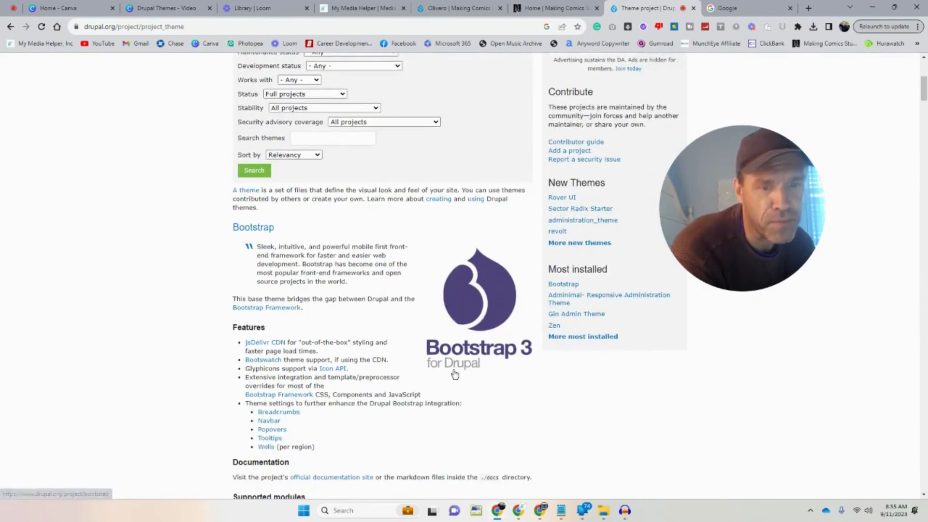
scroll(431, 360, "up", 1)
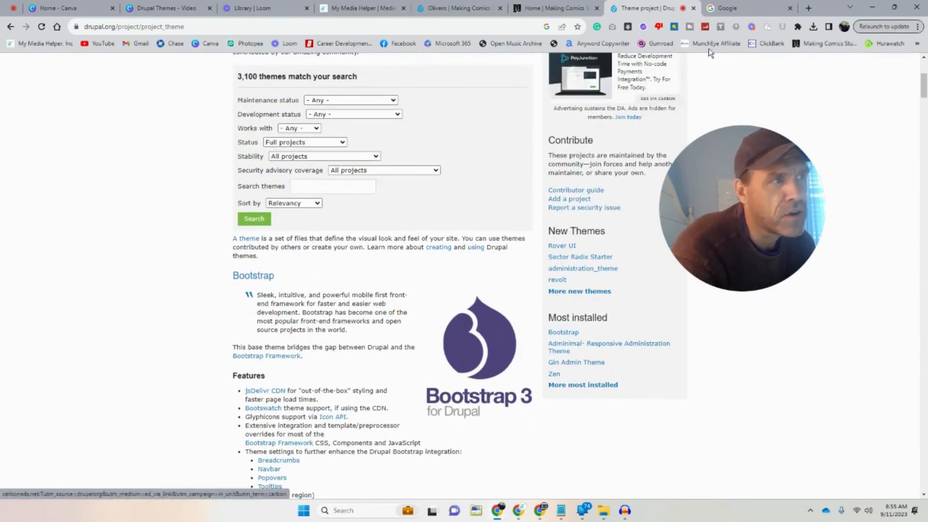
- Enter "drupal thems" as a Google query and look over the suggested searches for Drupal themes
left_click(725, 10)
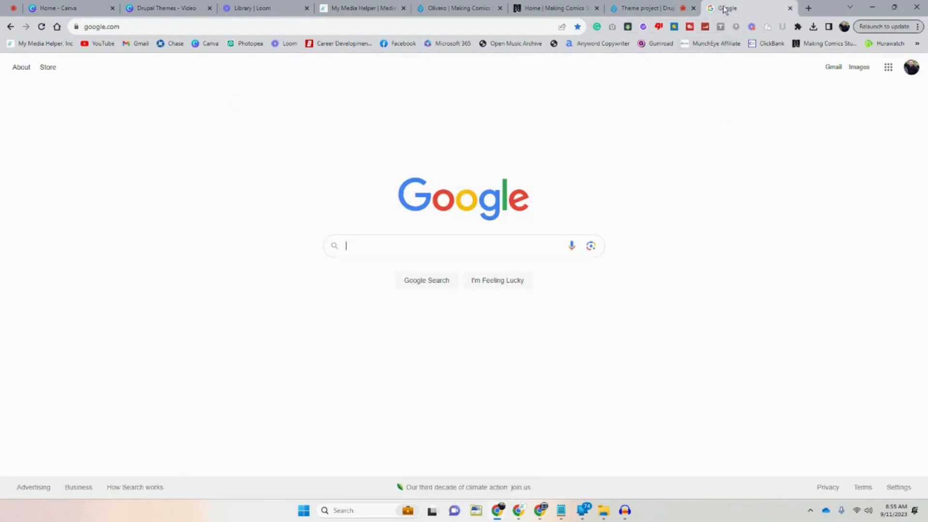
left_click(426, 246)
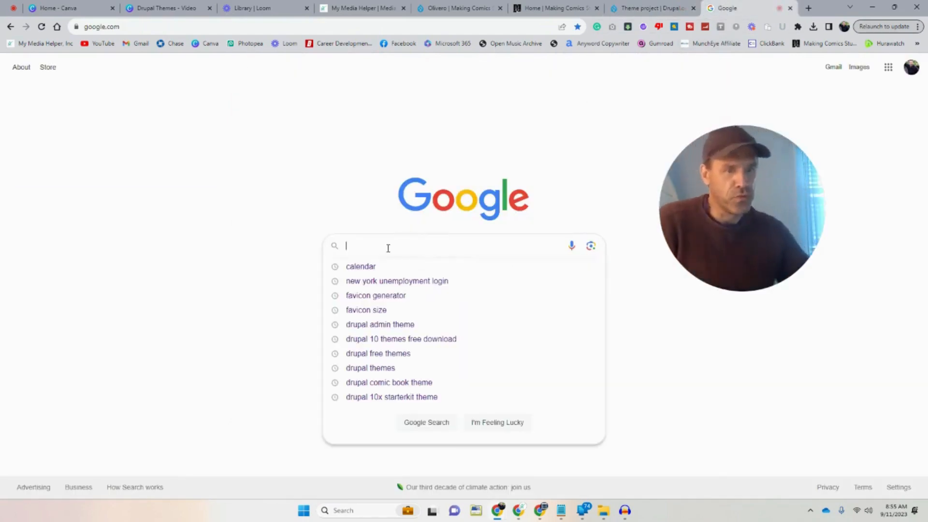
type("drupal")
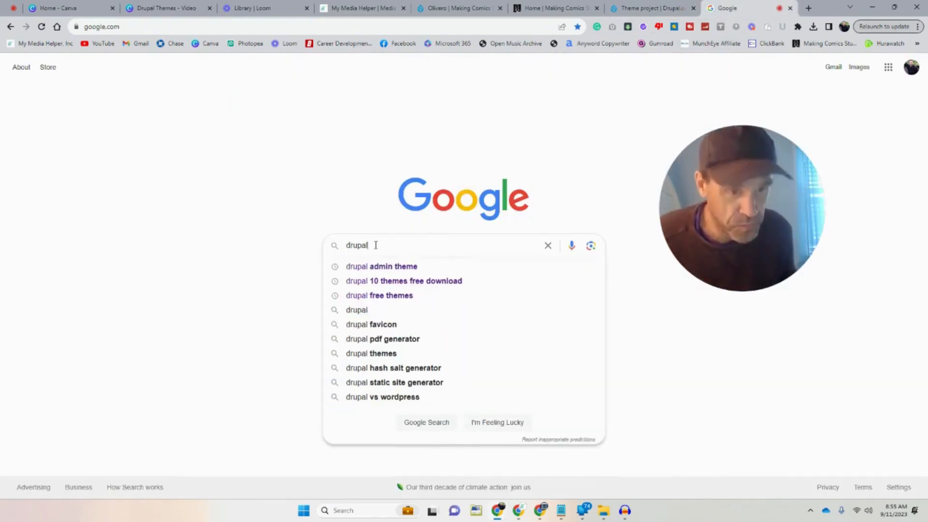
type("theme")
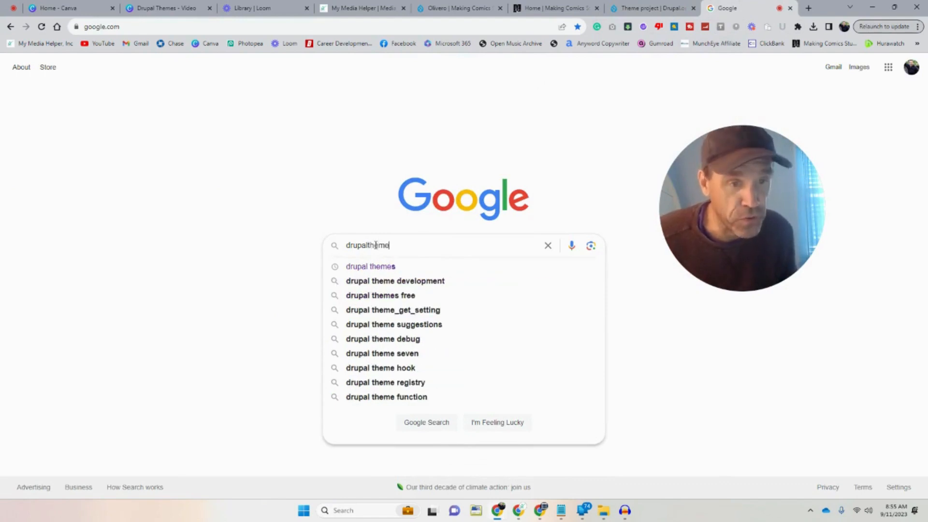
key("BackSpace")
key("BackSpace")
key("BackSpace")
key("BackSpace")
key("BackSpace")
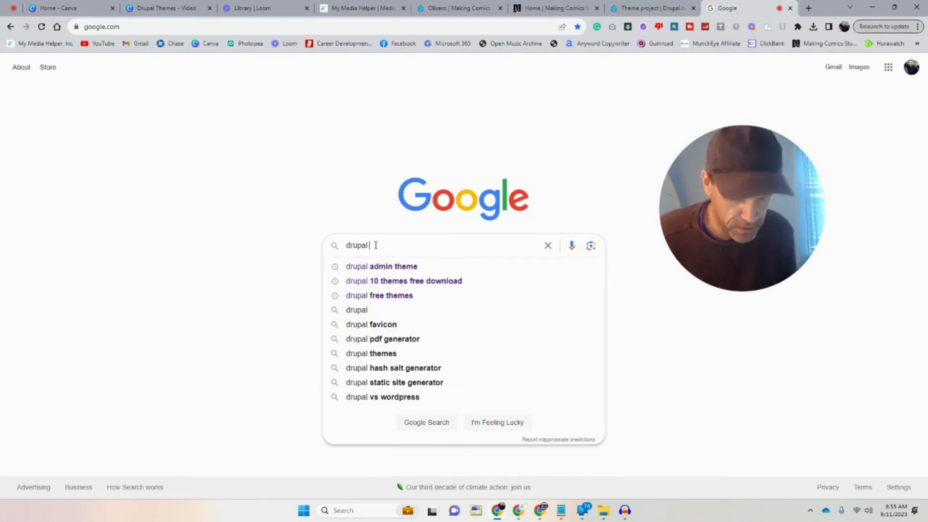
type("thems")
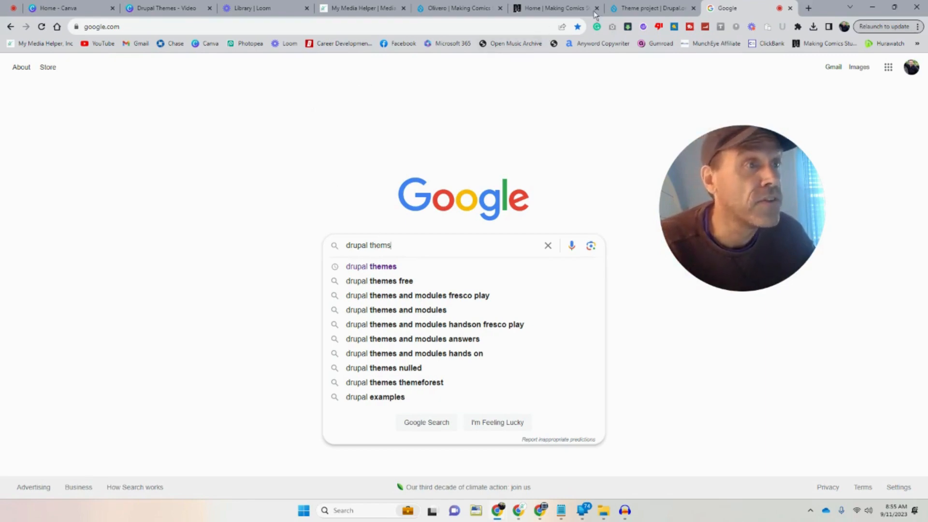
- Return to the drupal.org Themes listing and examine its search filters and theme entries, including Bootstrap and Barrio
left_click(624, 10)
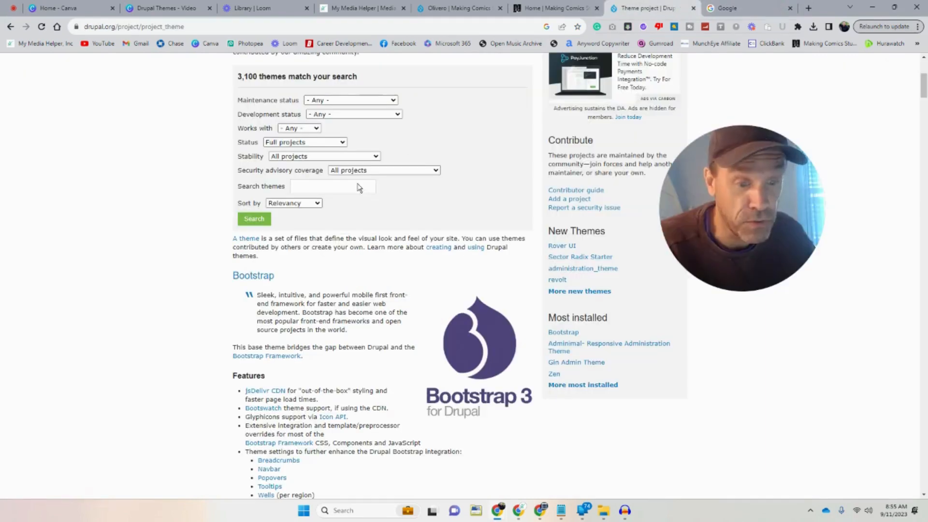
scroll(329, 208, "down", 2)
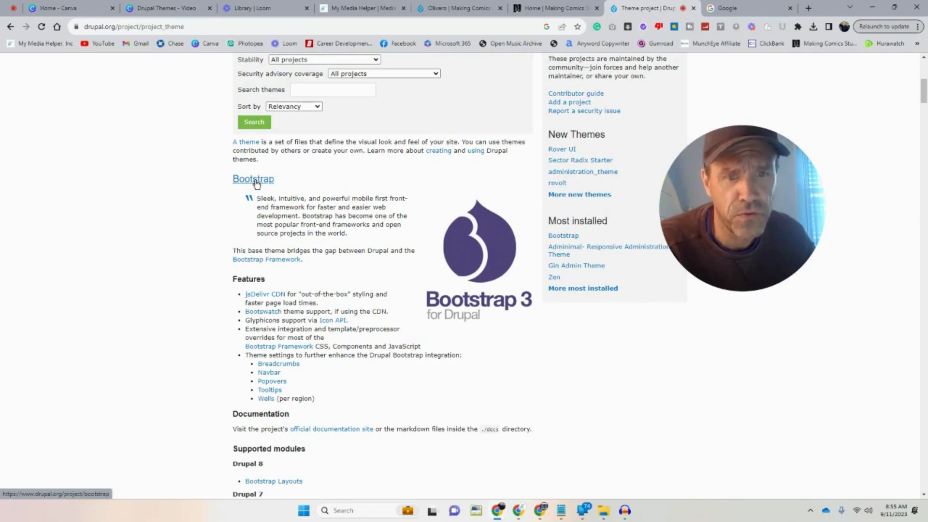
scroll(256, 184, "down", 20)
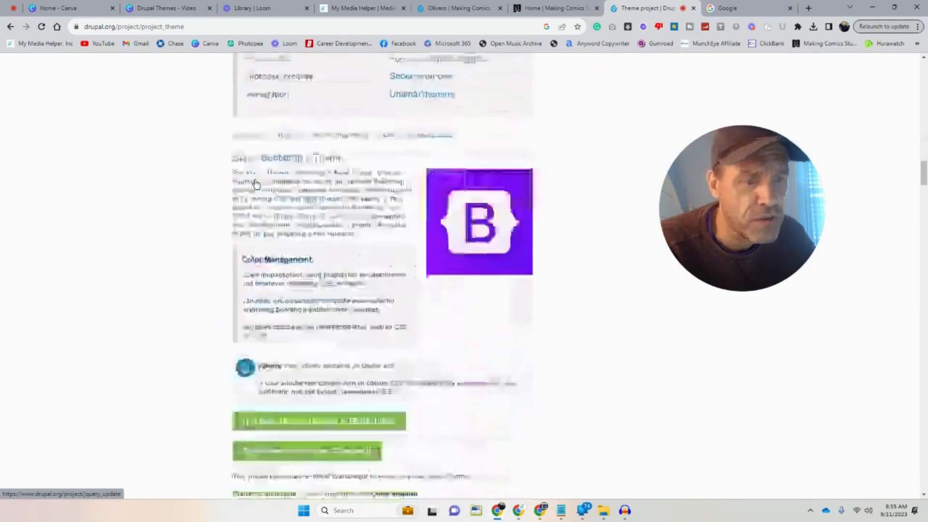
scroll(256, 183, "down", 10)
scroll(256, 183, "up", 15)
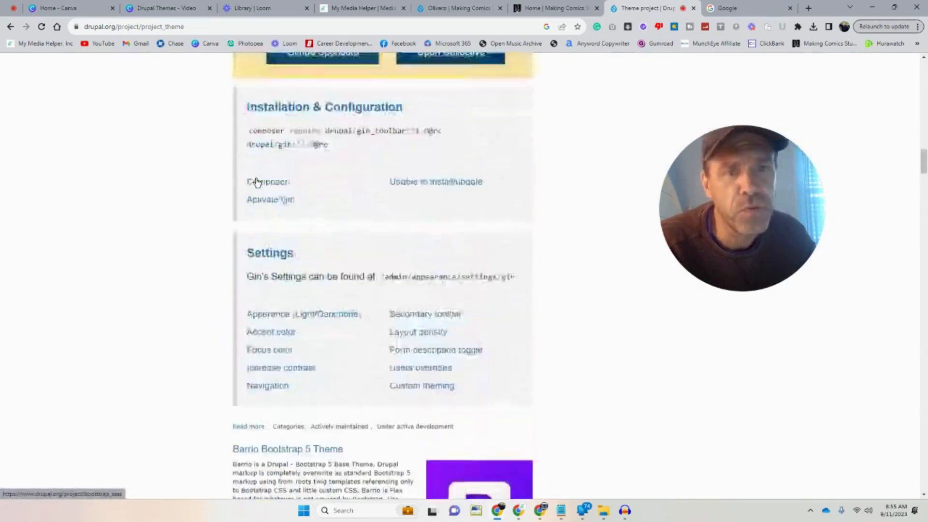
scroll(256, 182, "up", 20)
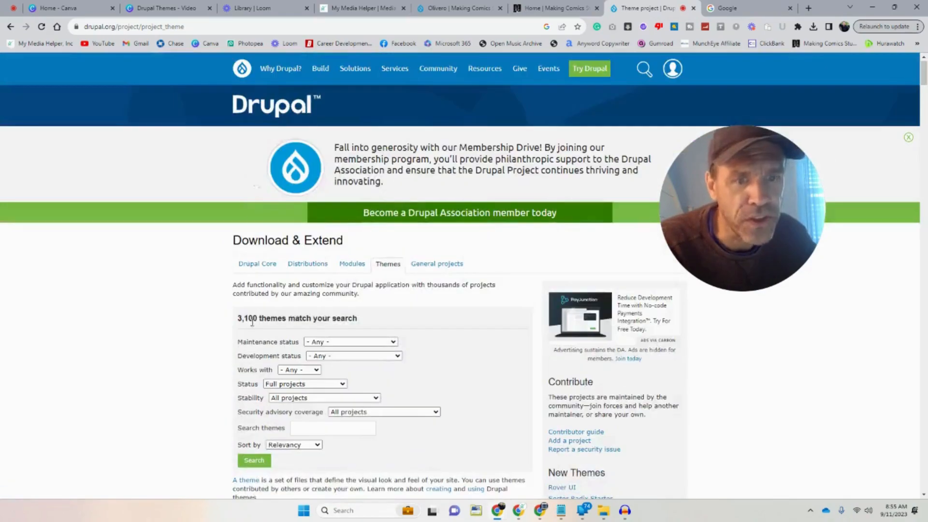
scroll(252, 322, "down", 4)
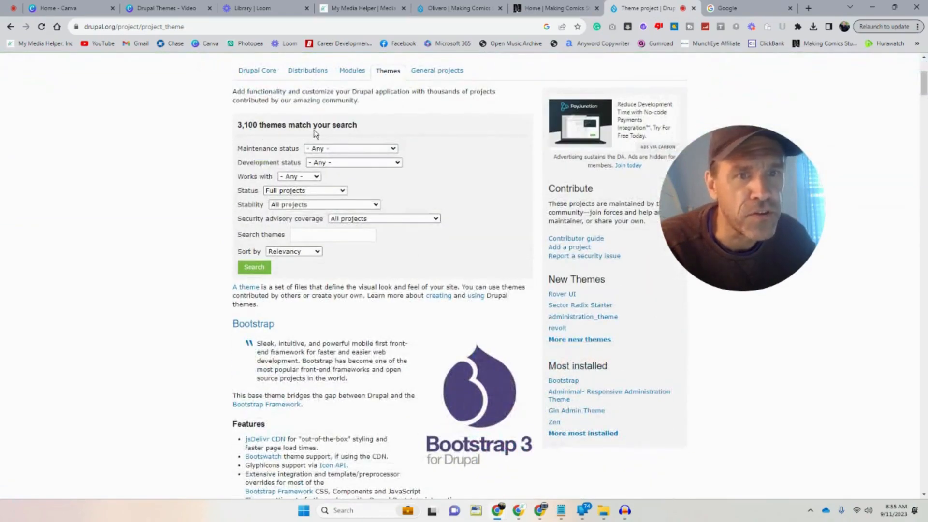
scroll(292, 221, "down", 1)
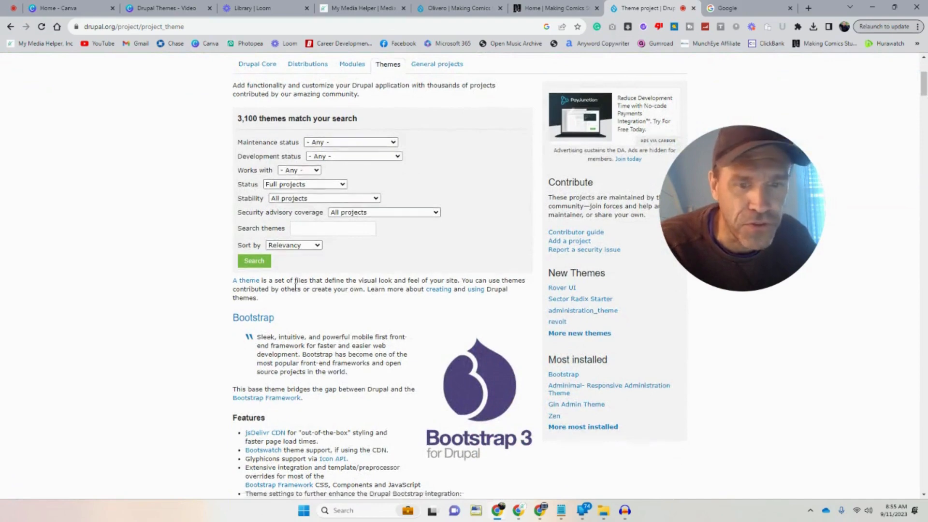
- Open the Bootstrap theme's project page from the listing and go to its 8.x-3.29 release
left_click(269, 275)
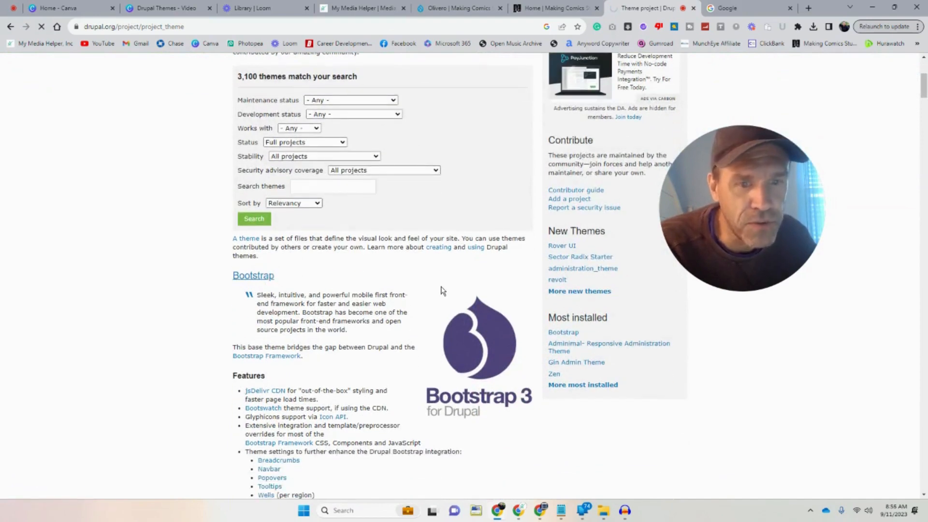
scroll(439, 288, "down", 2)
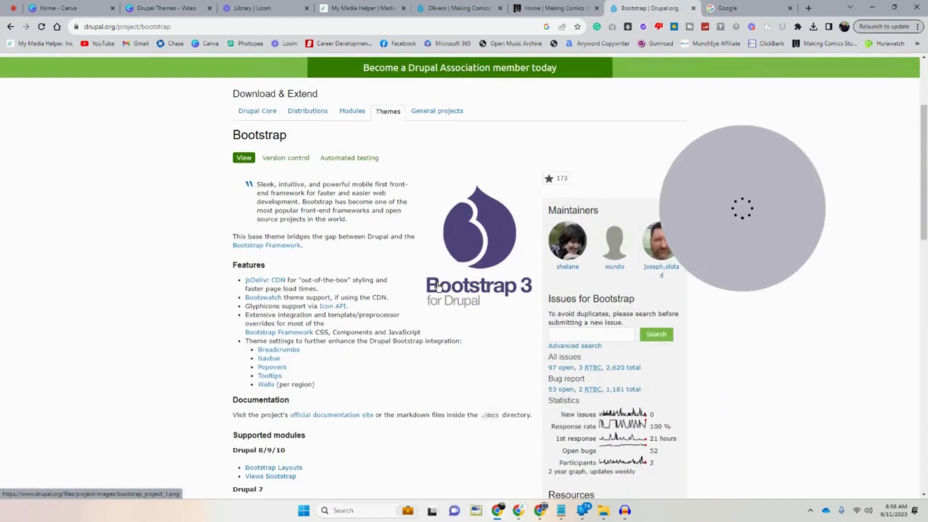
scroll(438, 286, "down", 6)
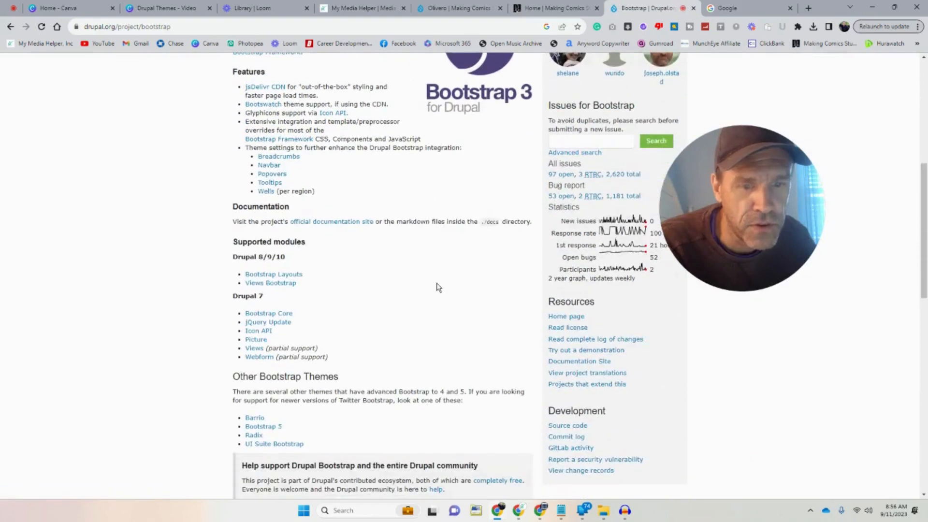
scroll(436, 283, "down", 7)
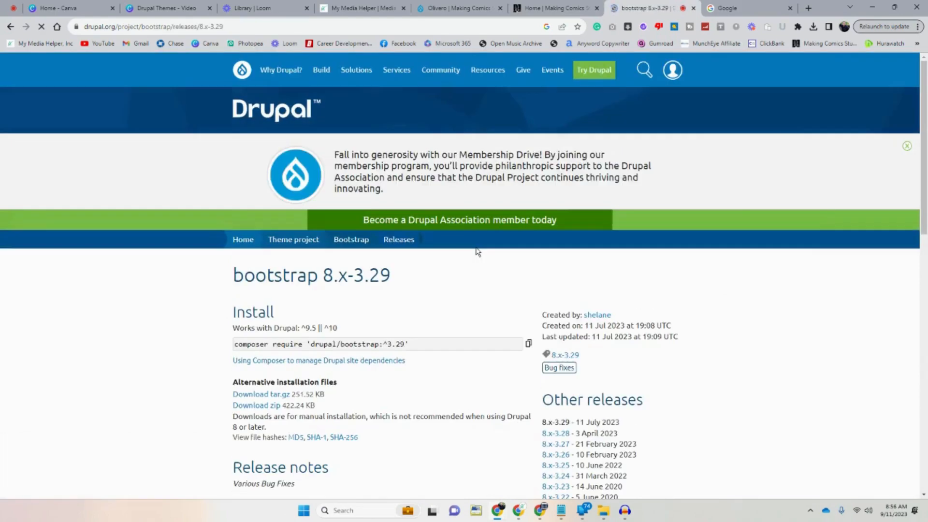
- Download the bootstrap 8.x-3.29 release as a zip and check for it in the Downloads folder
scroll(476, 250, "down", 3)
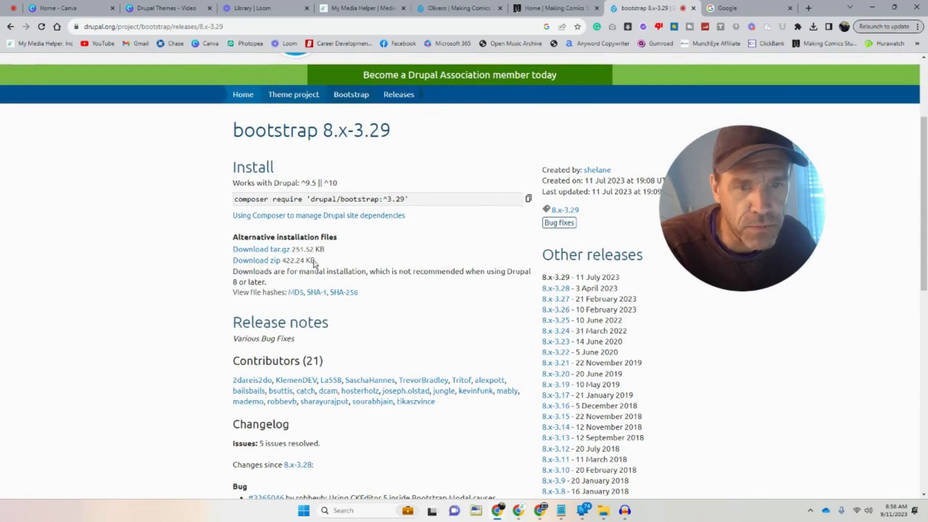
left_click(271, 261)
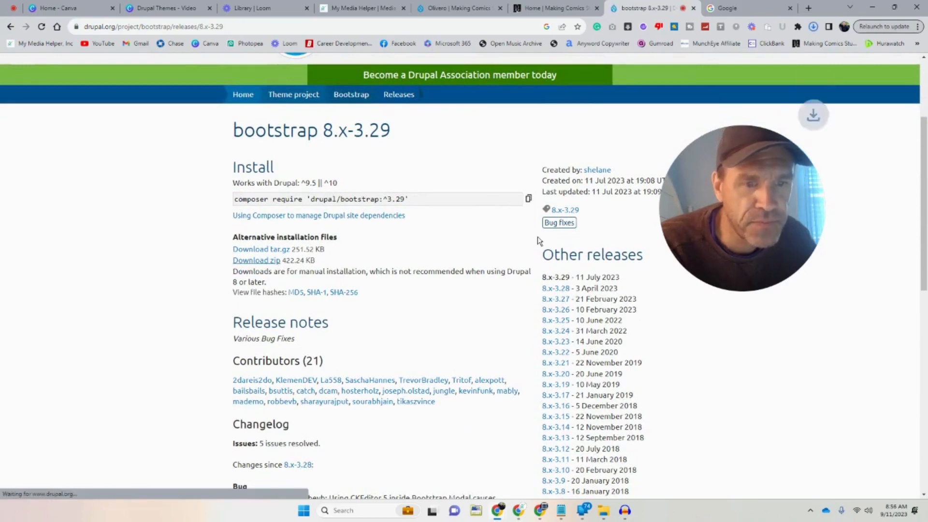
left_click(602, 511)
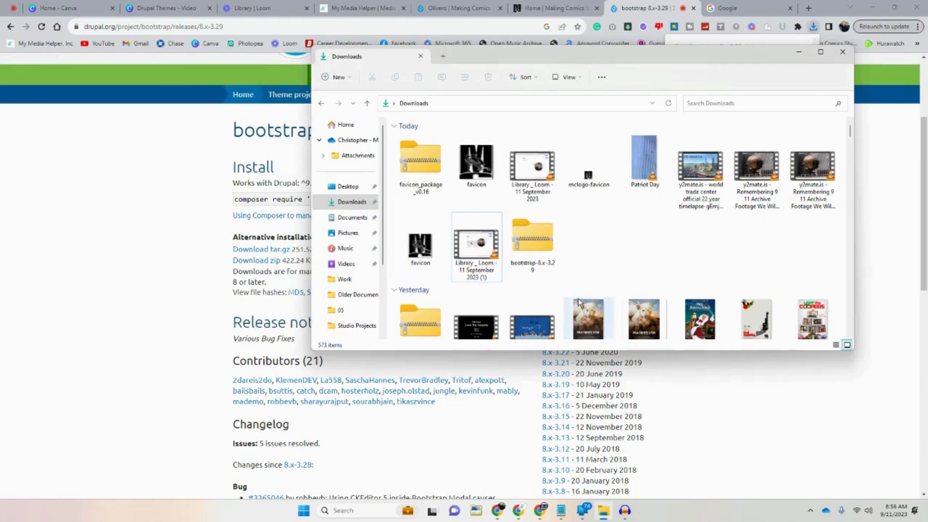
left_click(98, 267)
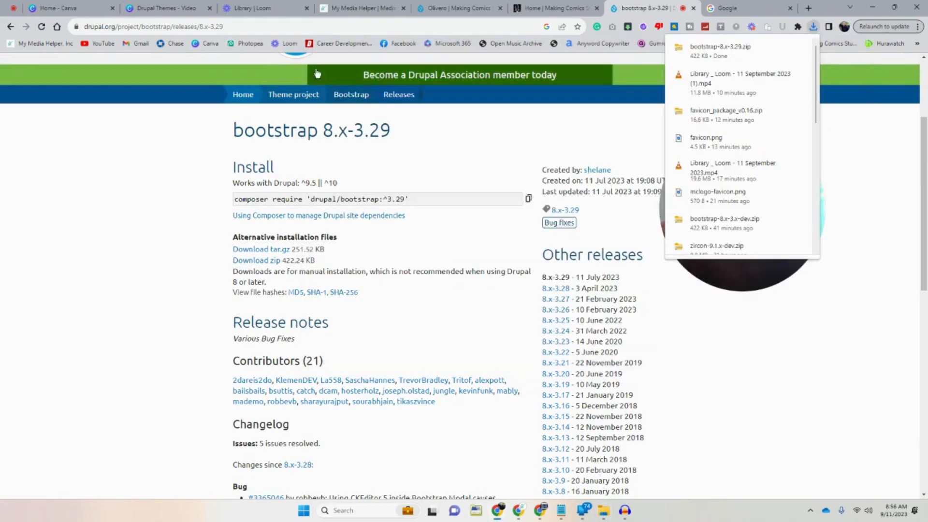
- Go back to the Making Comics Studios site's Appearance page and look over the installed themes
left_click(430, 8)
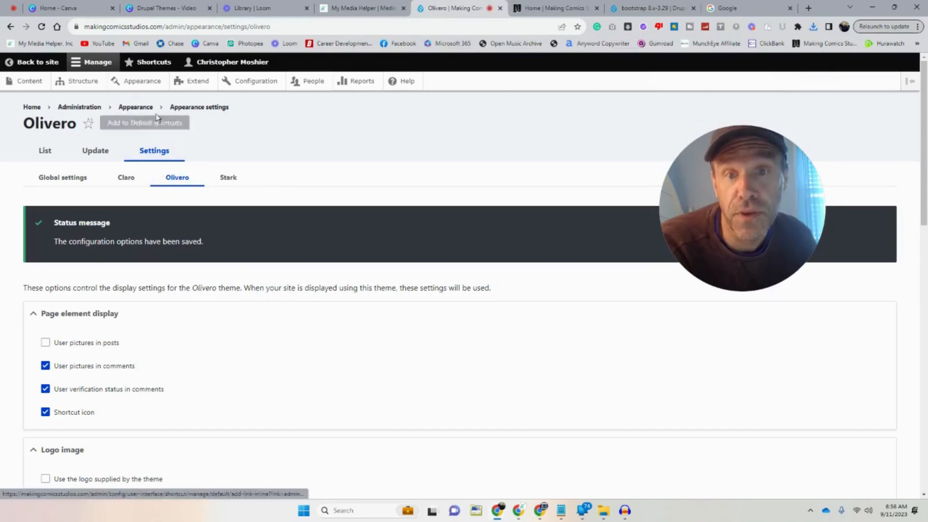
left_click(140, 108)
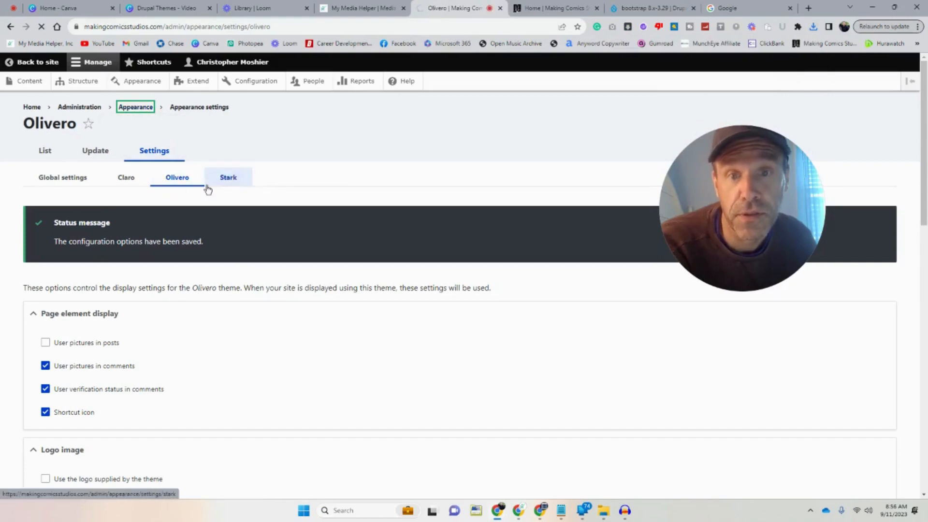
scroll(207, 190, "down", 3)
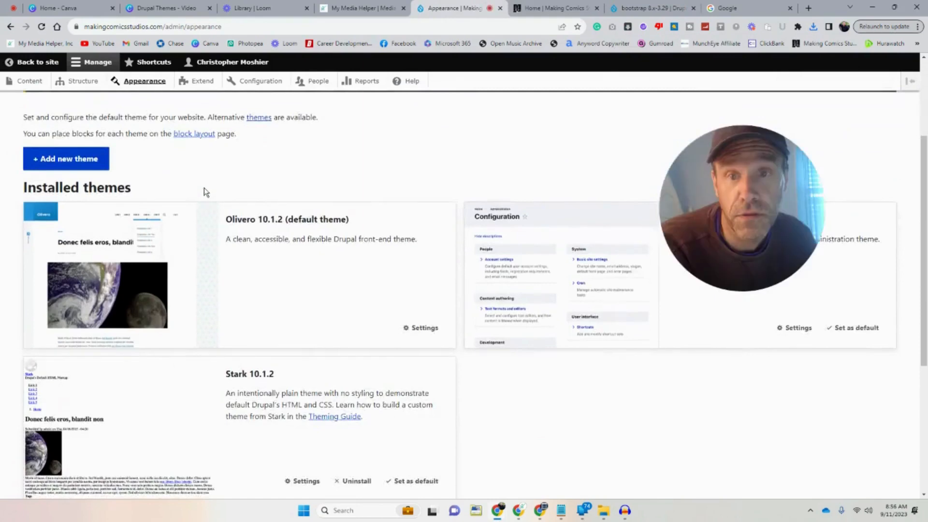
scroll(203, 189, "up", 3)
left_click_drag(693, 207, 654, 272)
scroll(445, 246, "down", 1)
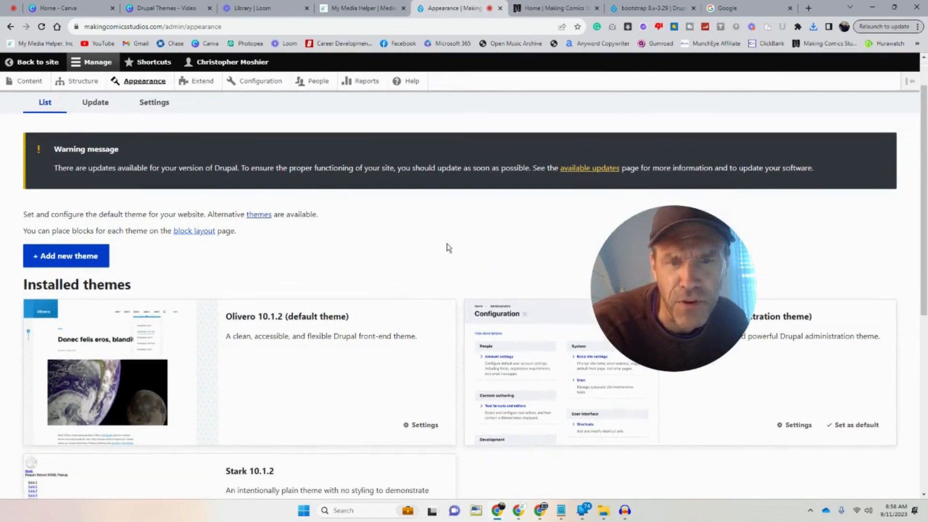
scroll(435, 242, "down", 1)
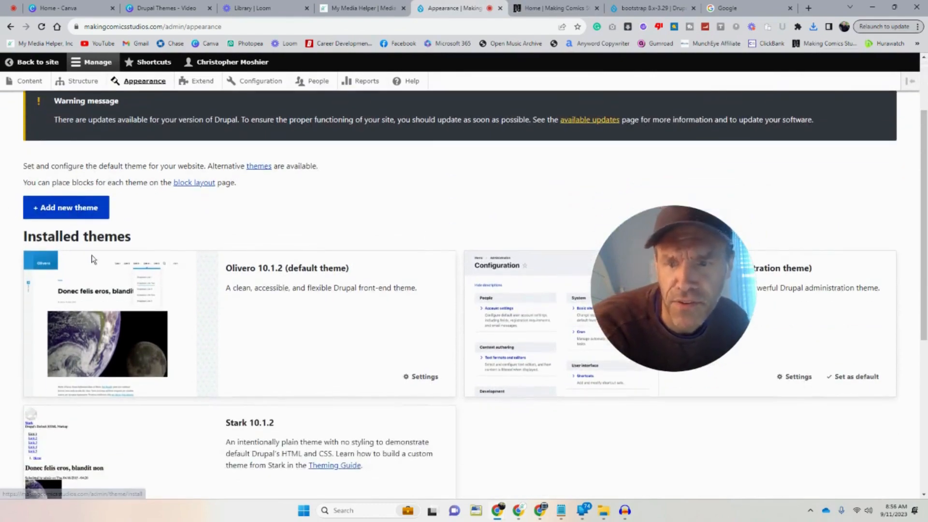
scroll(94, 259, "down", 5)
scroll(95, 257, "up", 6)
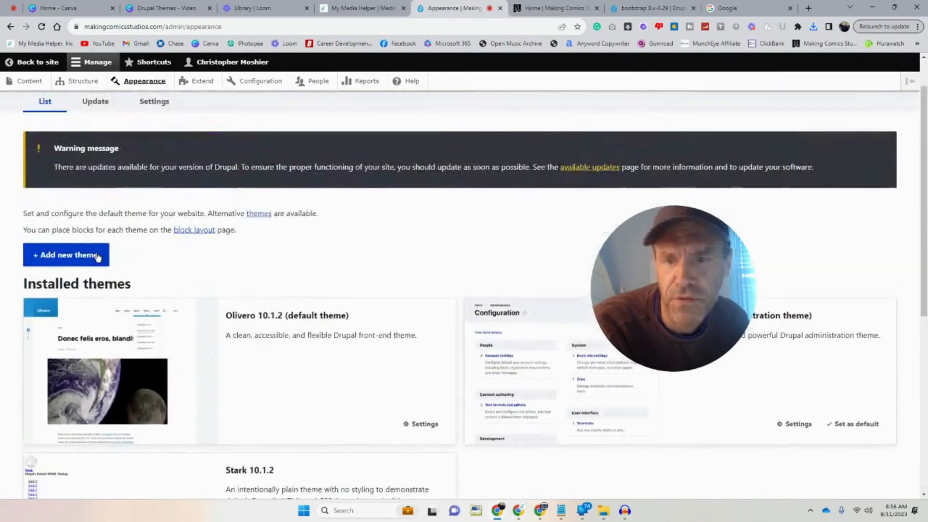
- Add a new theme to the site by uploading the archive bootstrap-8.x-3.29.zip from Downloads
scroll(98, 257, "down", 1)
left_click(68, 207)
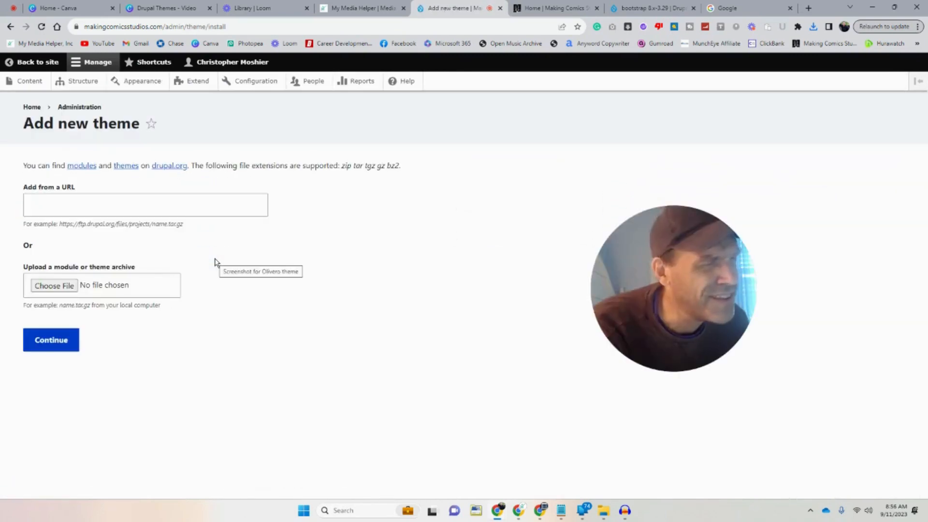
left_click(52, 286)
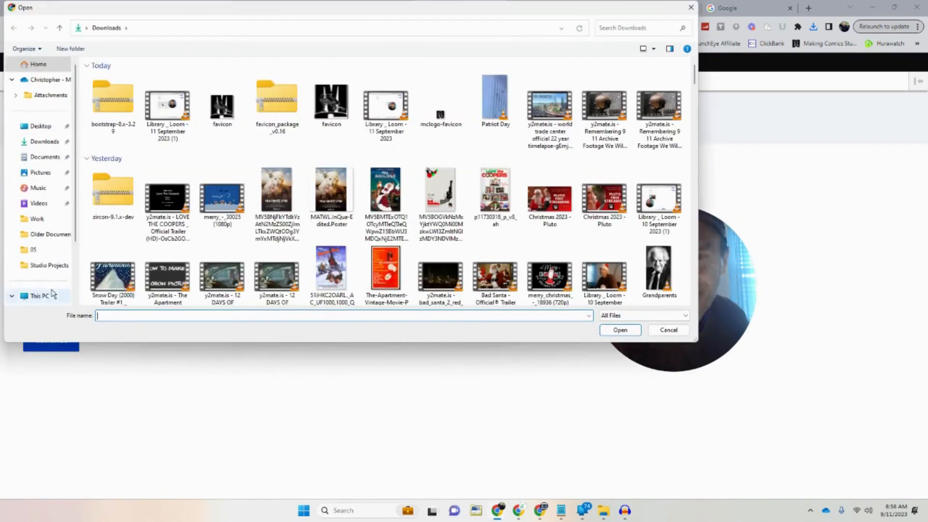
double_click(124, 113)
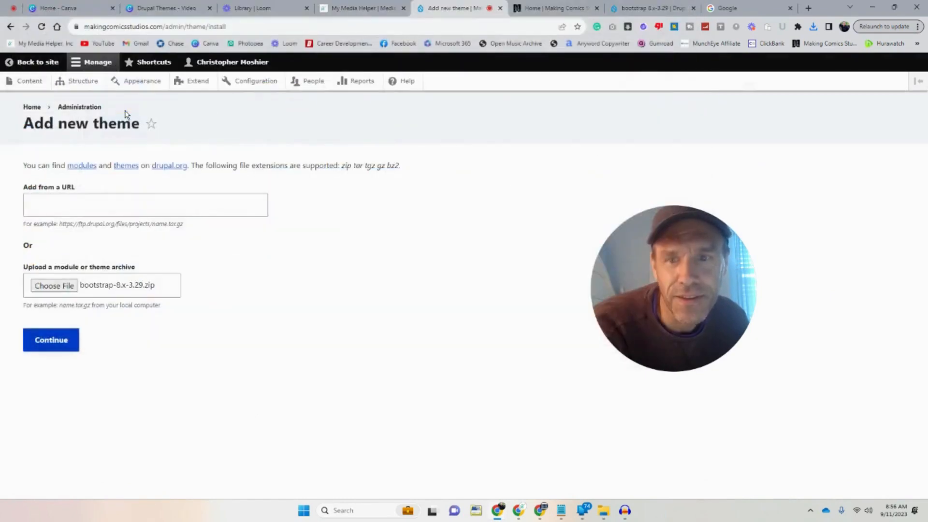
left_click(52, 341)
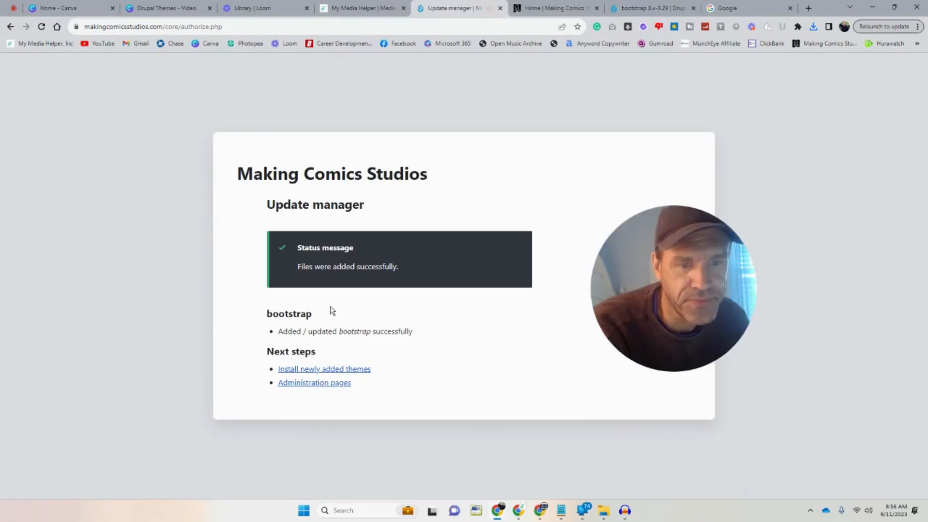
- Go to the newly added themes and install Bootstrap 8.x-3.29 as the site's default theme
left_click(348, 371)
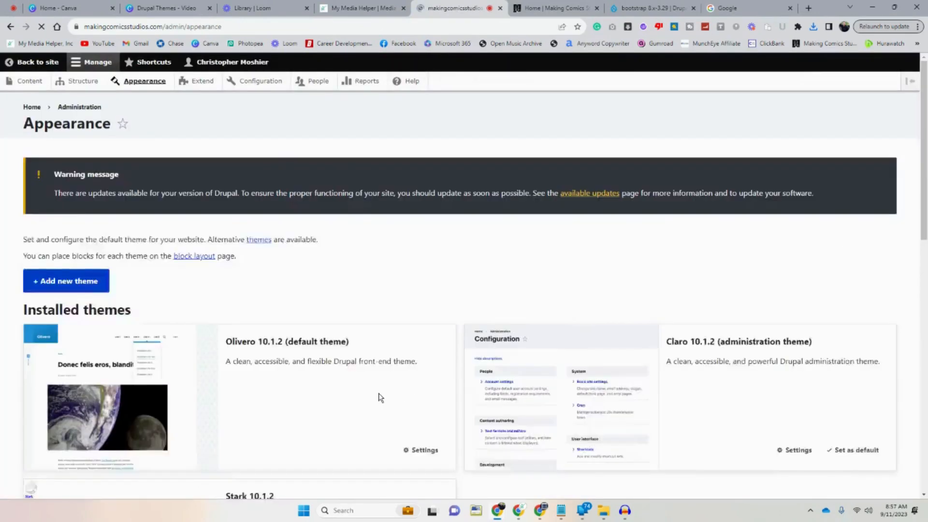
scroll(379, 395, "down", 4)
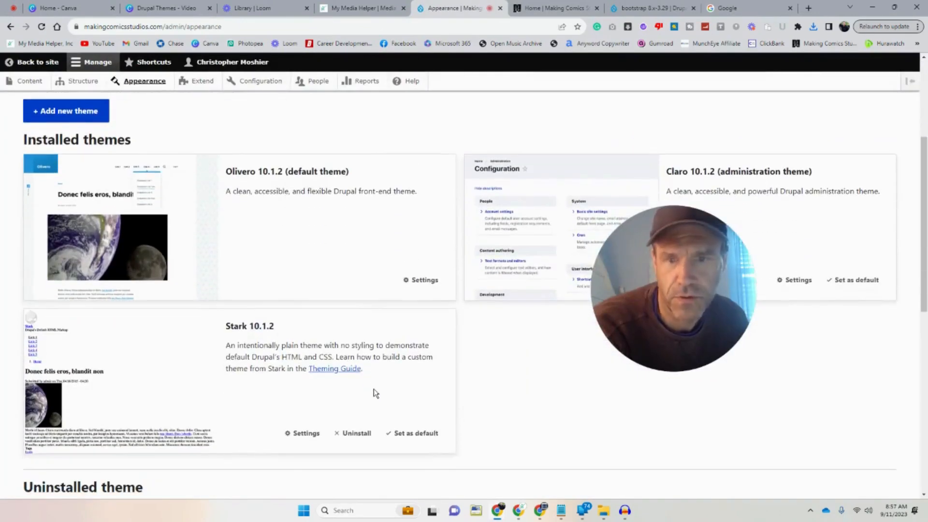
scroll(376, 393, "down", 6)
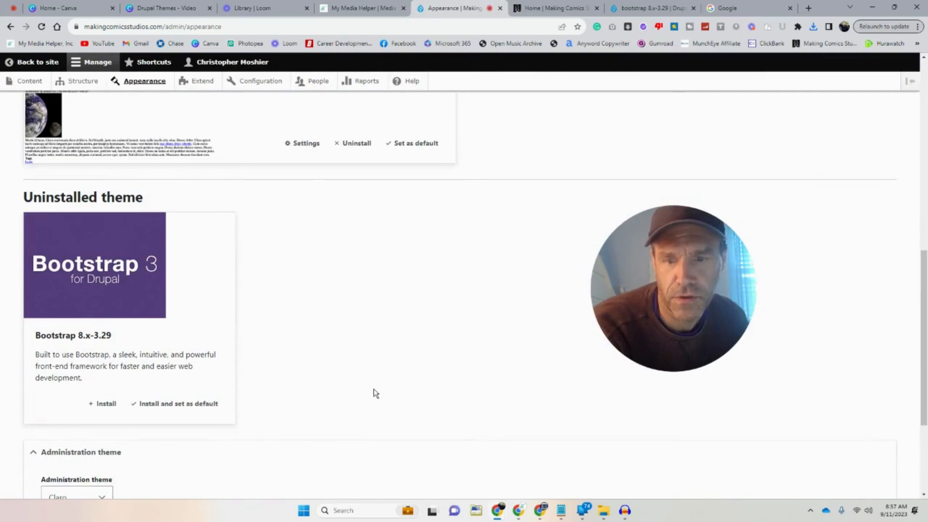
left_click(194, 404)
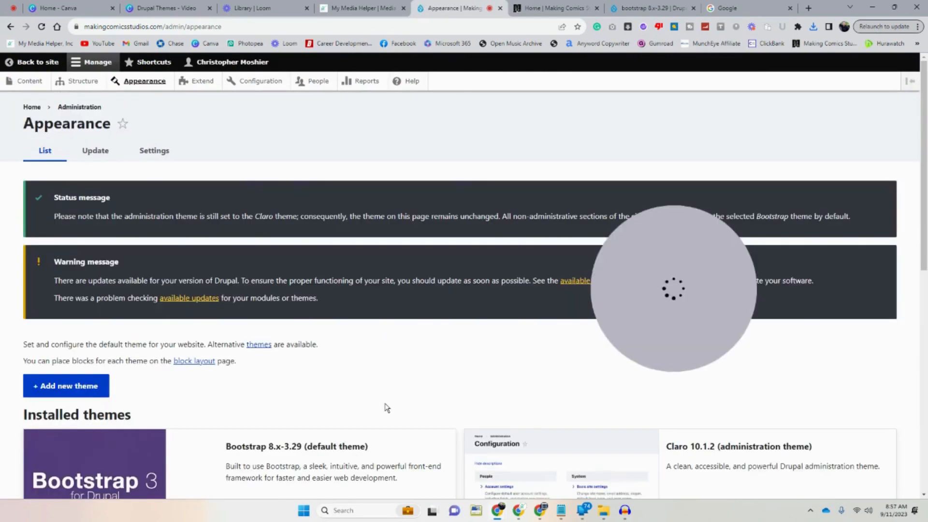
- Reload the Making Comics Studios home page to check how it looks with the Bootstrap theme
scroll(386, 407, "down", 1)
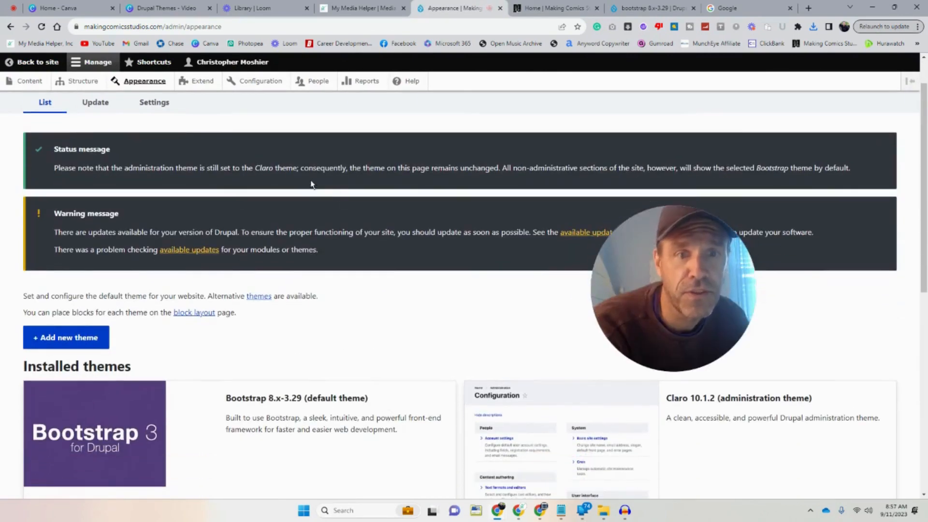
scroll(473, 318, "down", 2)
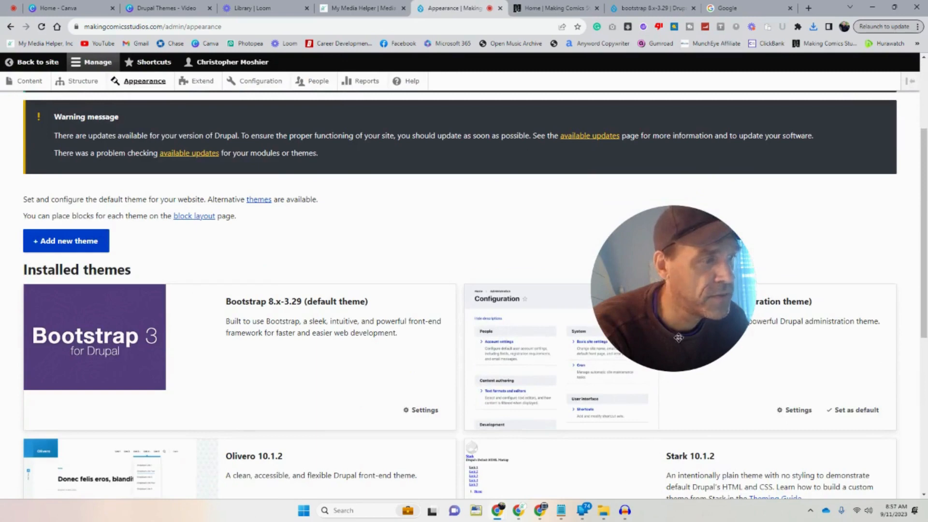
left_click_drag(679, 337, 660, 328)
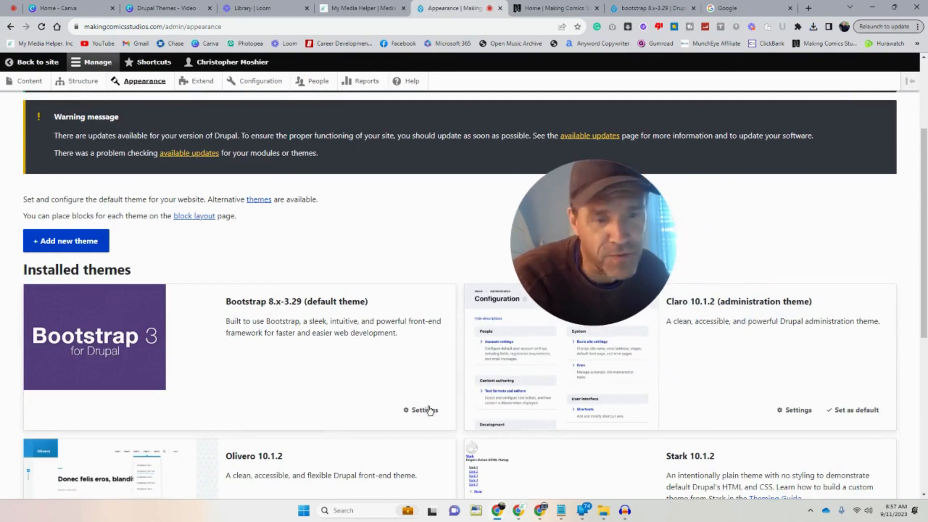
scroll(347, 405, "down", 2)
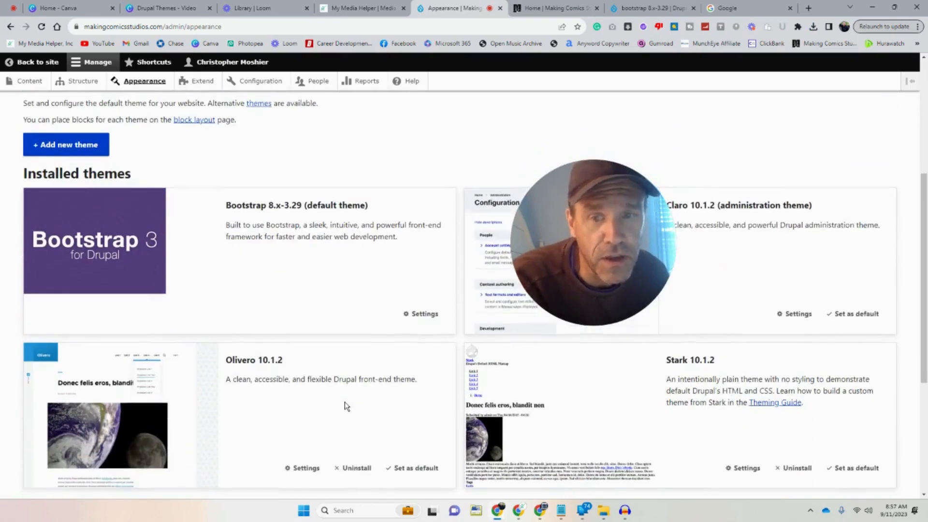
scroll(346, 406, "up", 1)
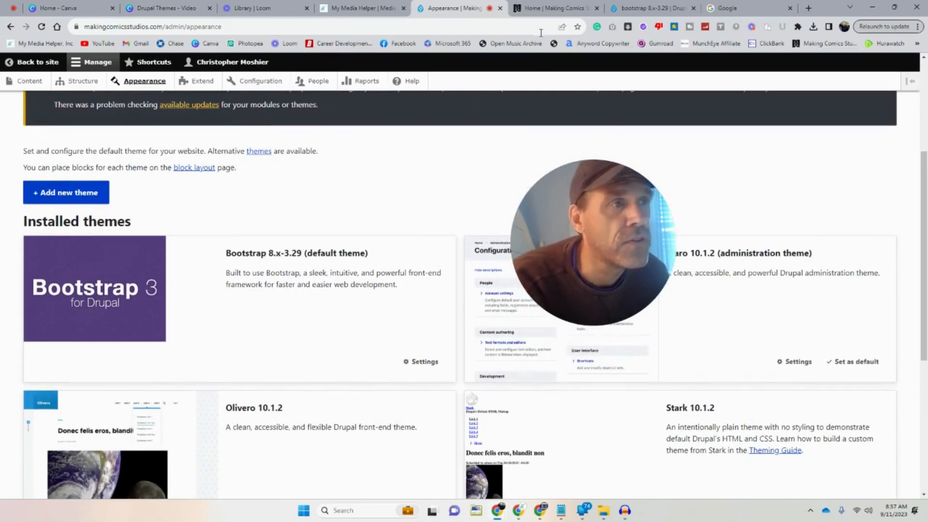
left_click(537, 8)
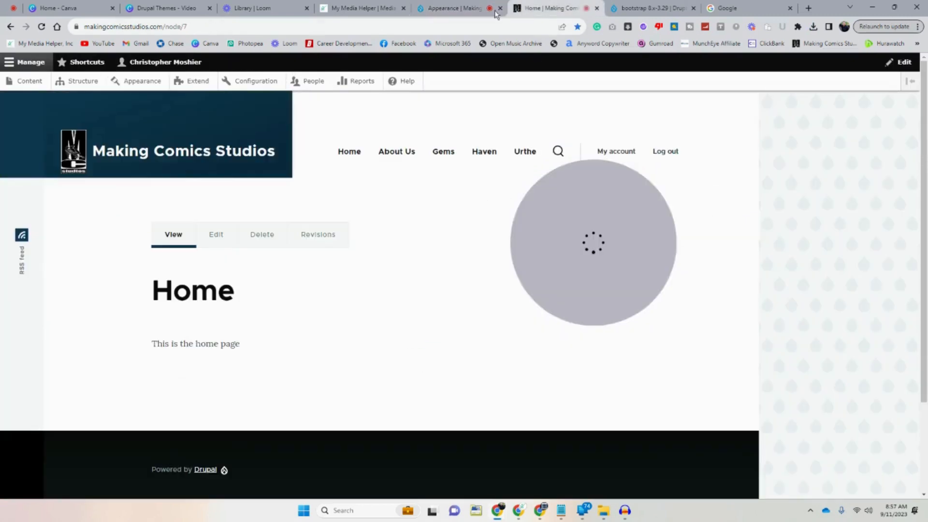
left_click(42, 28)
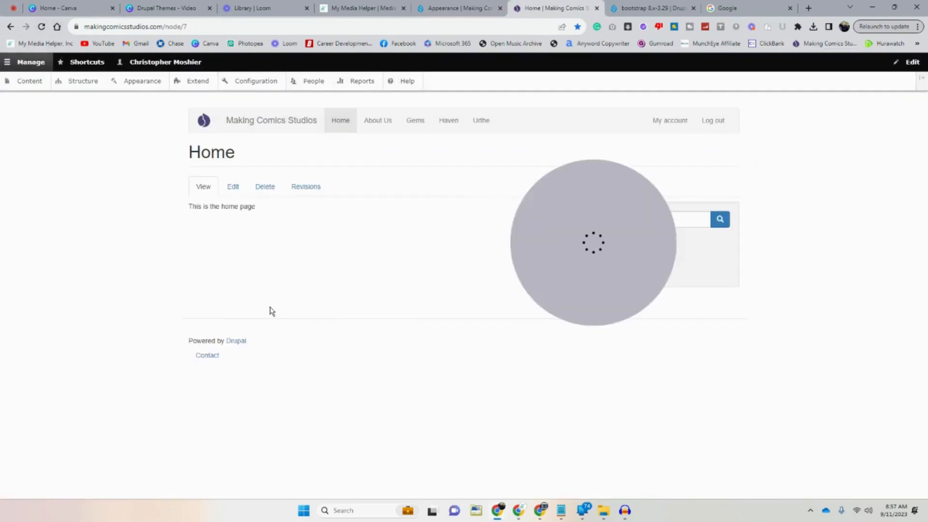
left_click_drag(516, 242, 655, 318)
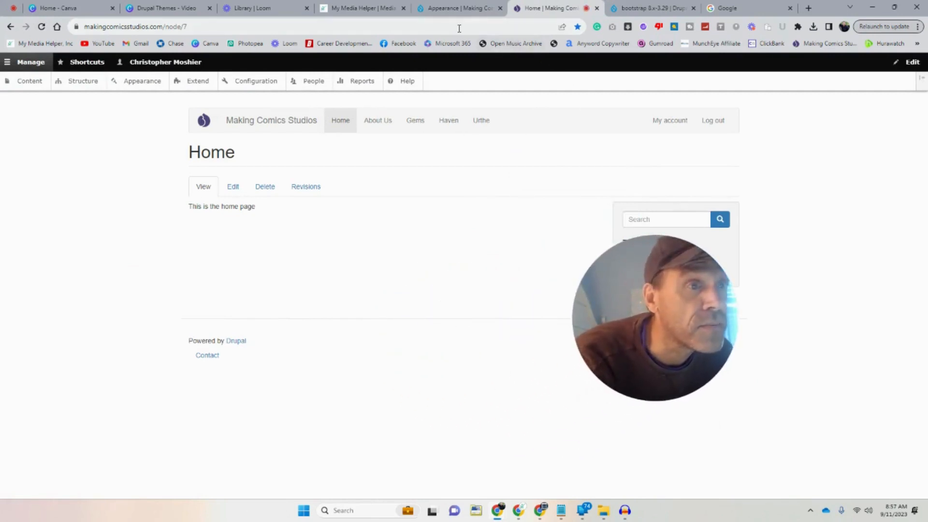
- Return to the installed themes and open the settings of the Bootstrap 8.x-3.29 theme
left_click(464, 10)
scroll(413, 141, "down", 2)
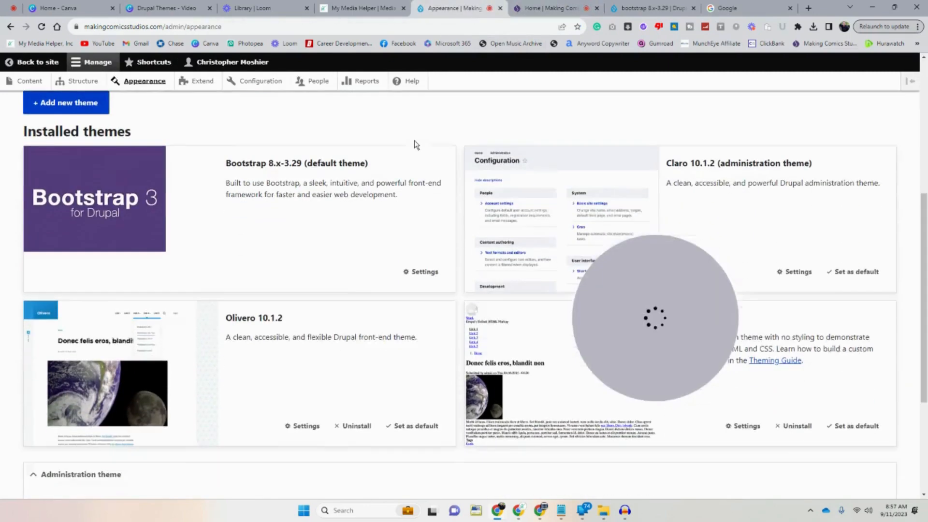
left_click(424, 266)
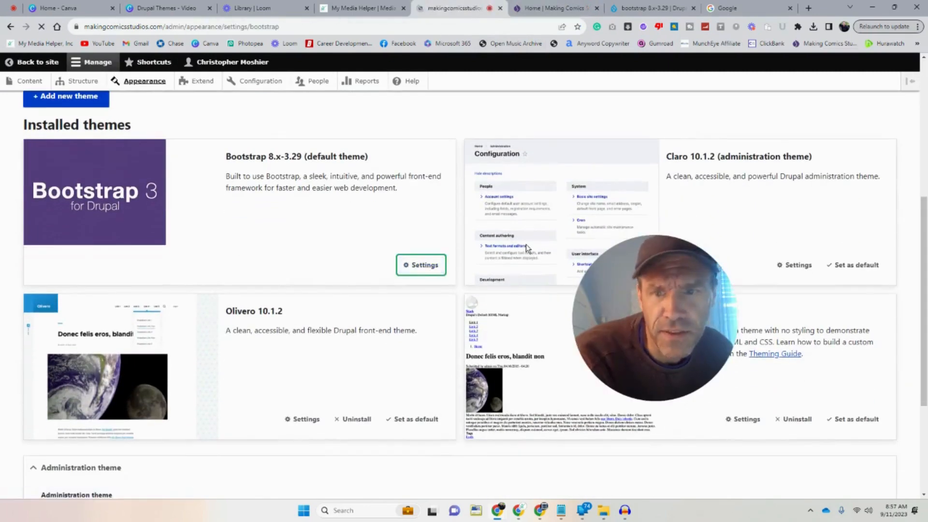
scroll(493, 236, "down", 3)
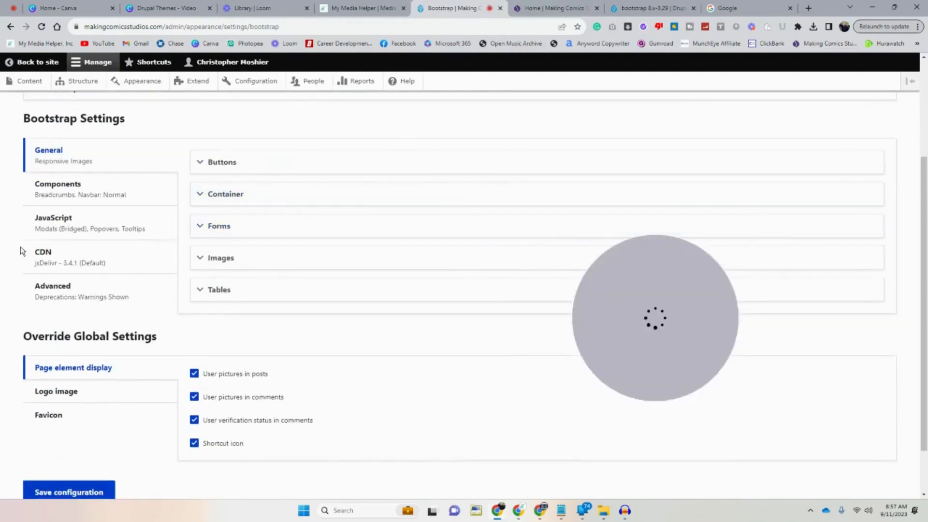
- Examine the Buttons, Container and Forms options in Bootstrap's General settings
left_click(271, 169)
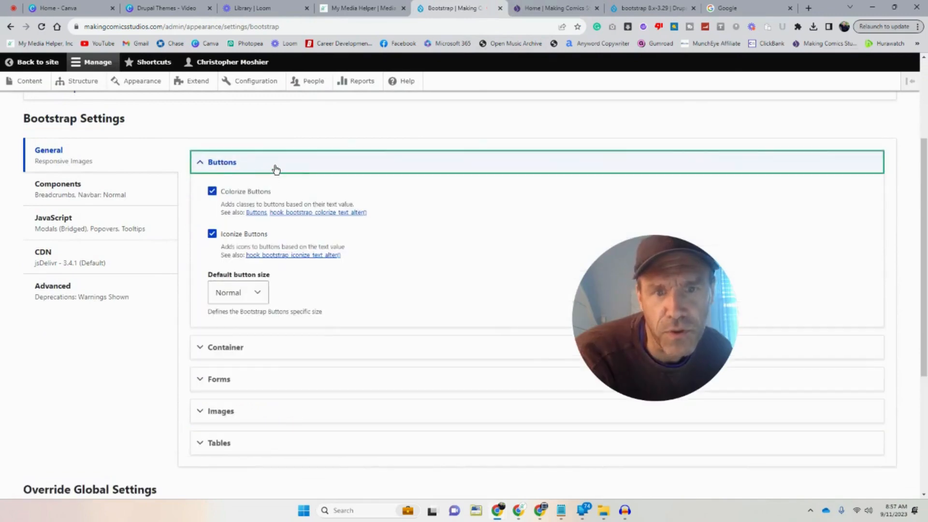
left_click(276, 169)
scroll(274, 173, "down", 1)
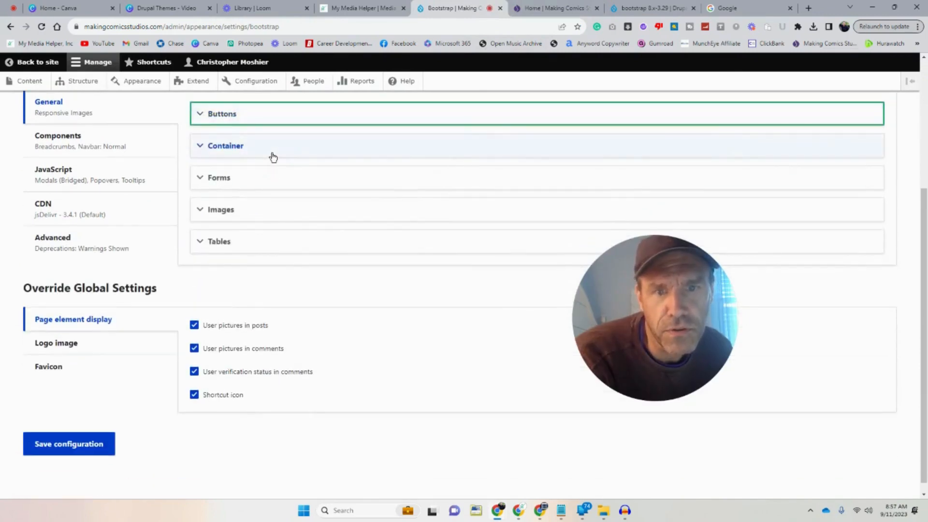
left_click(273, 156)
left_click(273, 156)
left_click(266, 182)
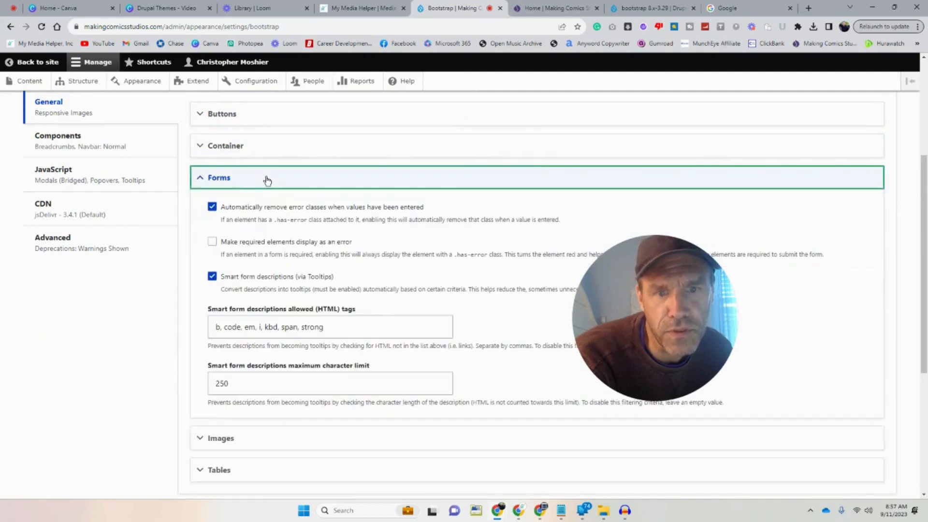
left_click(268, 181)
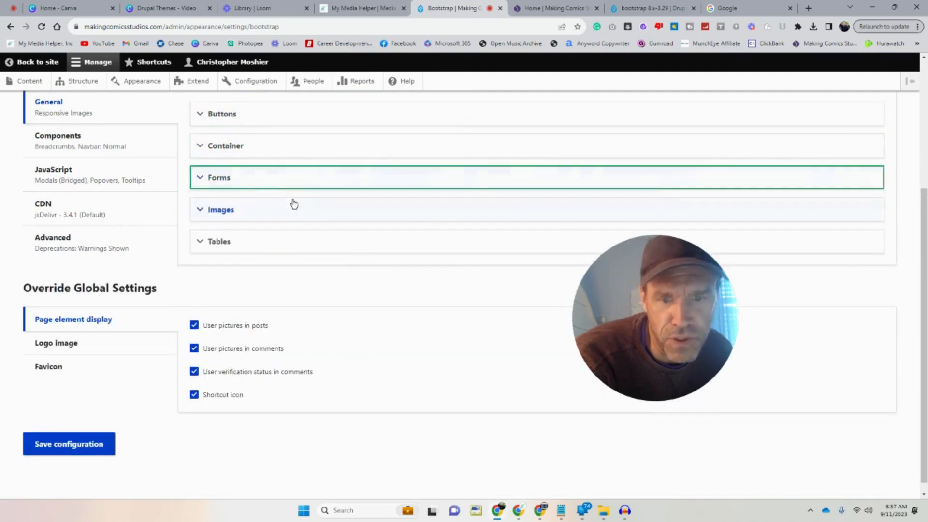
- Disable the theme-supplied favicon in the global overrides and open the favicon image selection, cancelling it without choosing a file
left_click(70, 370)
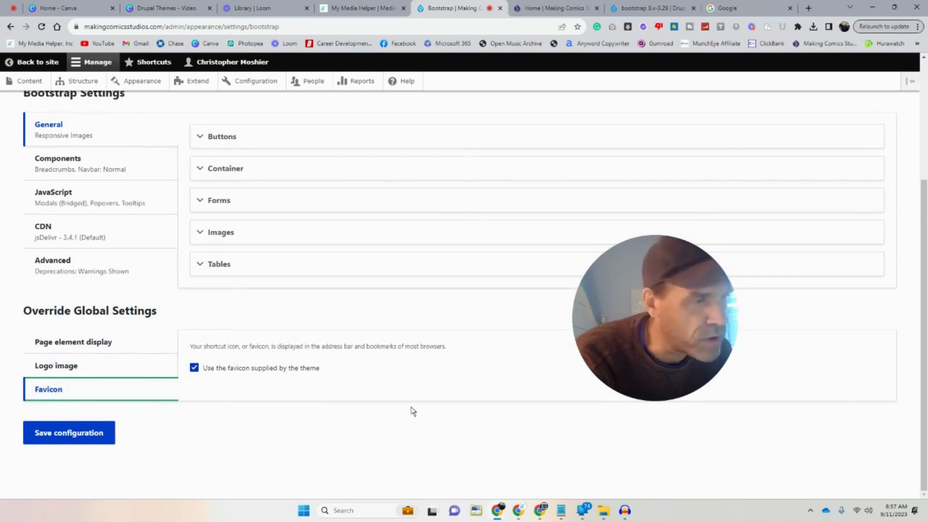
left_click(194, 368)
scroll(227, 357, "down", 2)
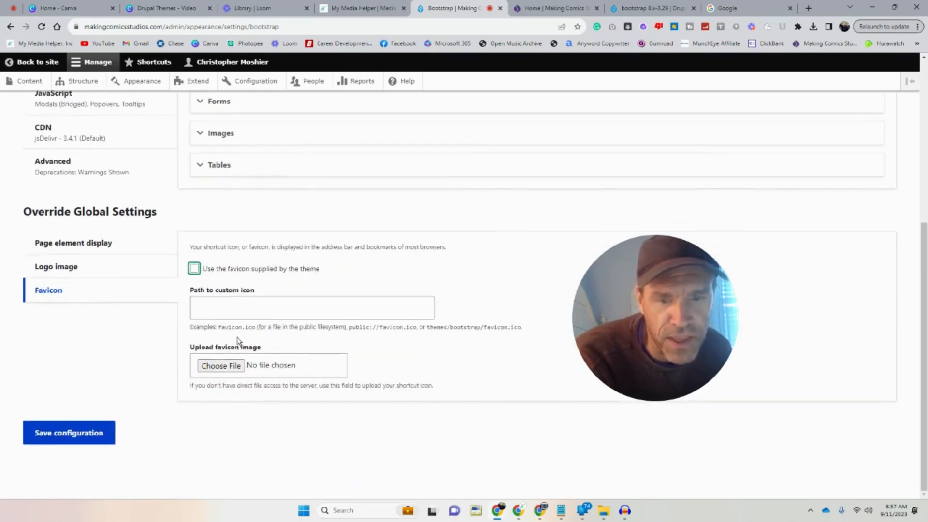
left_click(232, 370)
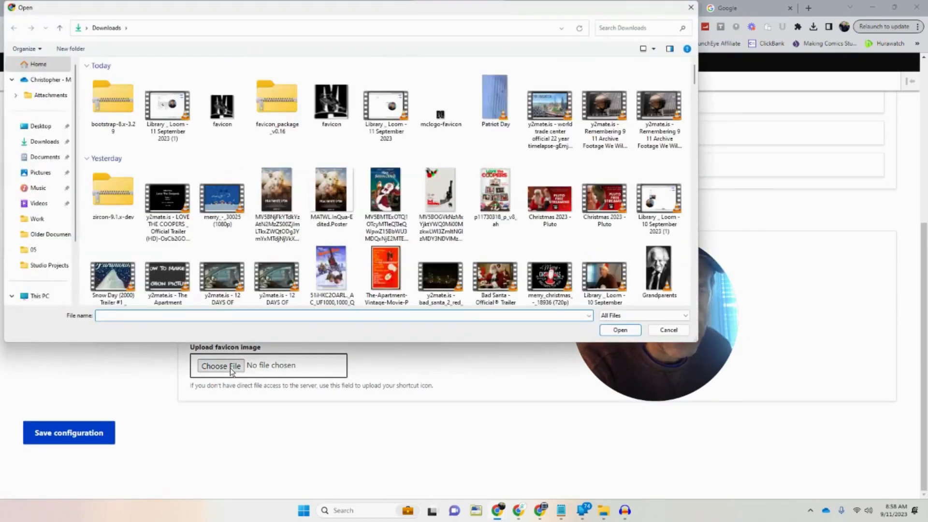
left_click(690, 7)
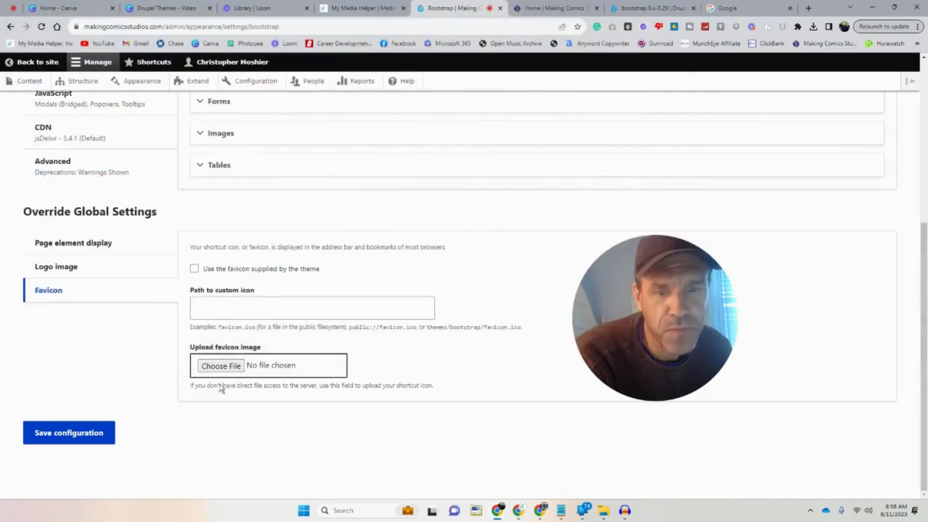
- Disable the theme-supplied logo in Bootstrap's global overrides so a custom logo can be used
left_click(71, 266)
scroll(71, 267, "up", 2)
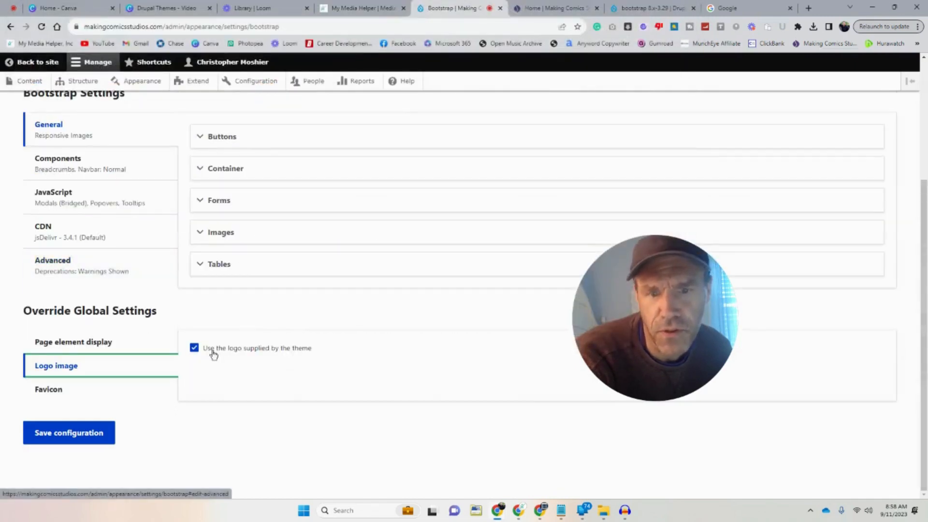
left_click(194, 348)
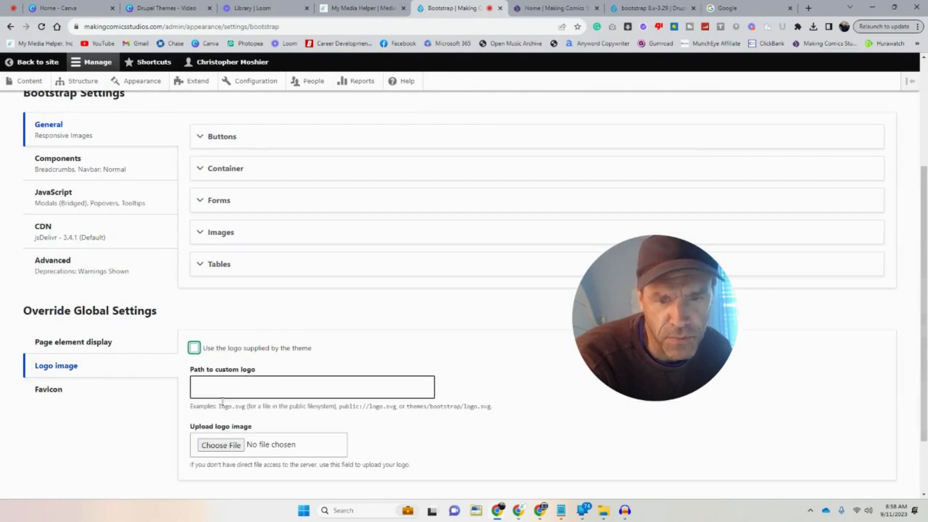
- Choose mcslogo.jpg from Desktop > makingcomicsstudios > wp-content > uploads > 2010 > 05 as the logo image to upload
left_click(229, 445)
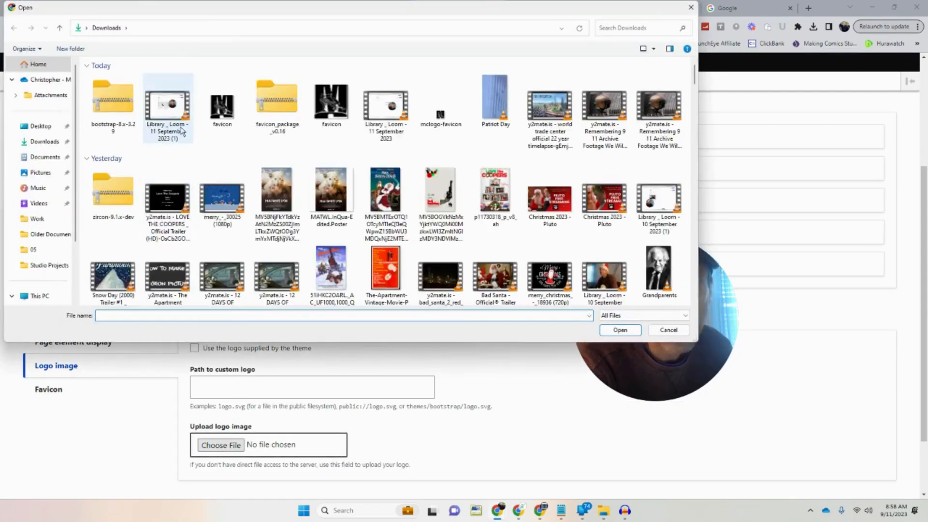
left_click(40, 126)
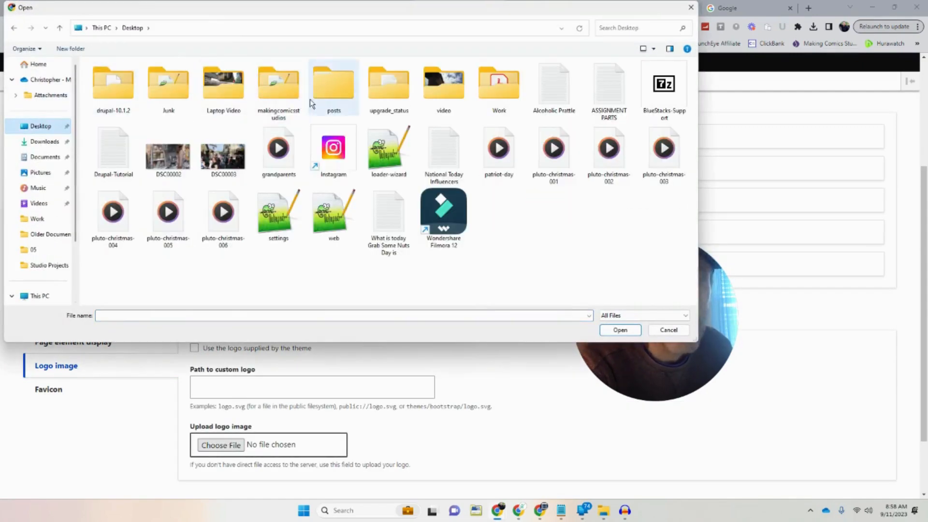
double_click(283, 92)
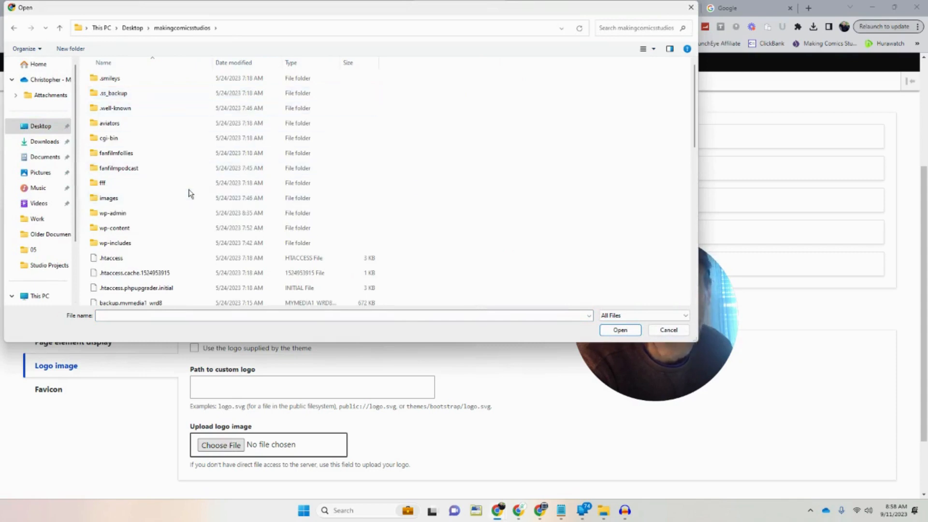
double_click(146, 229)
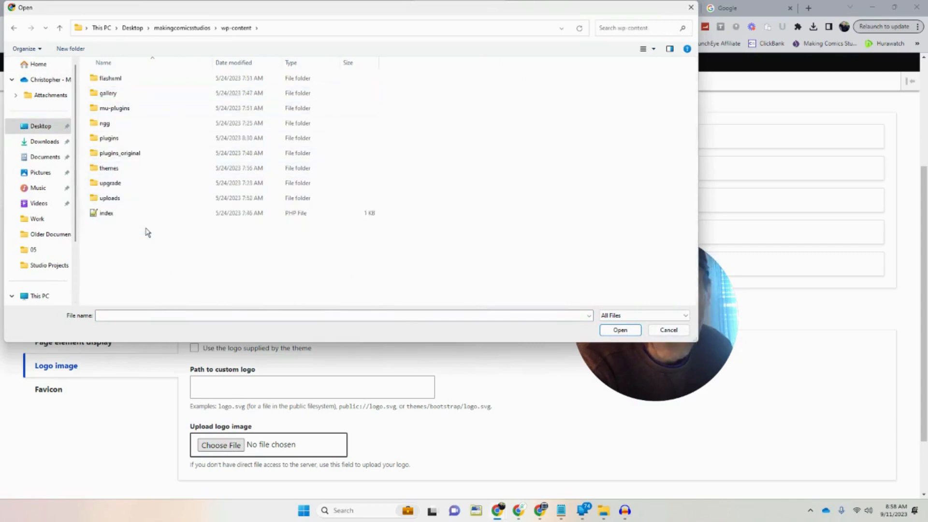
double_click(124, 199)
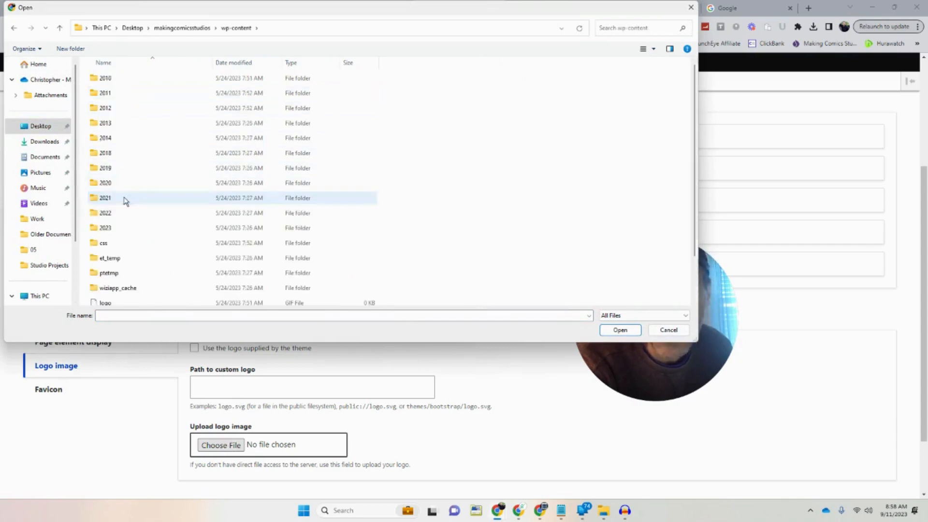
double_click(141, 81)
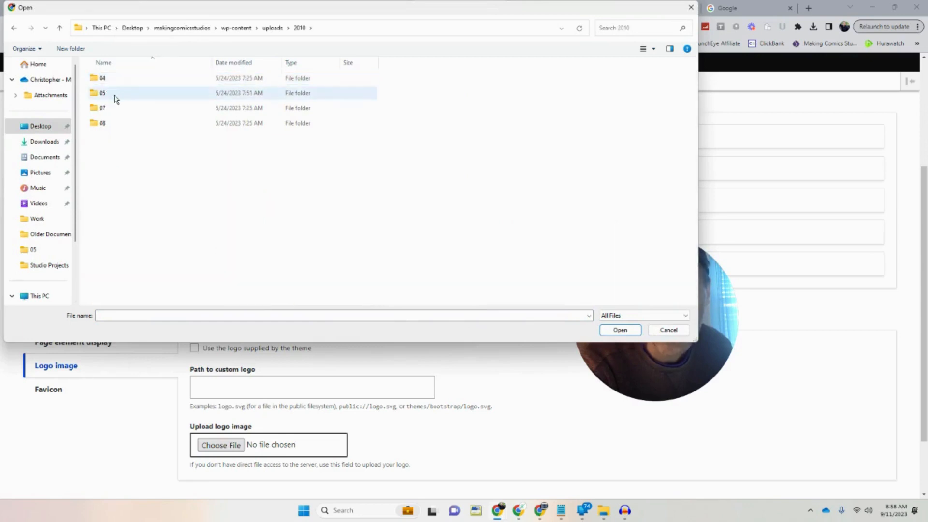
double_click(115, 97)
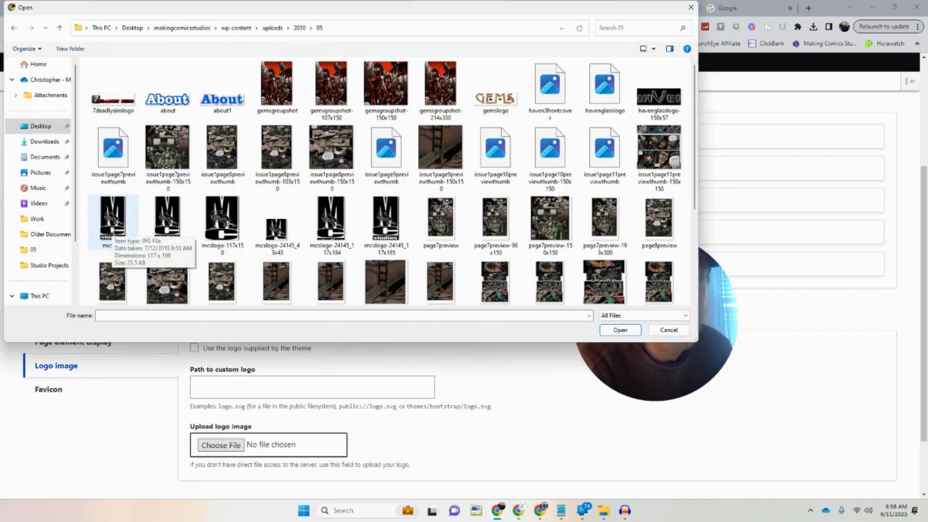
left_click(109, 229)
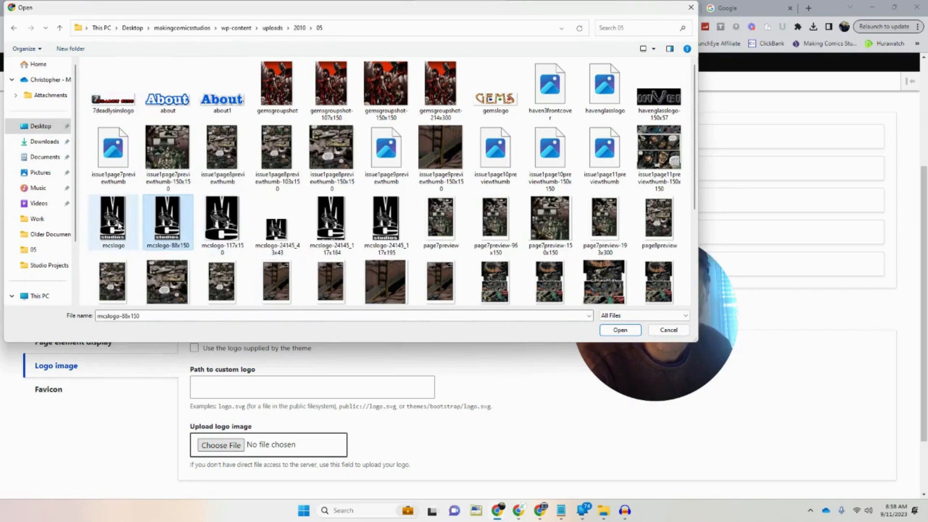
double_click(119, 226)
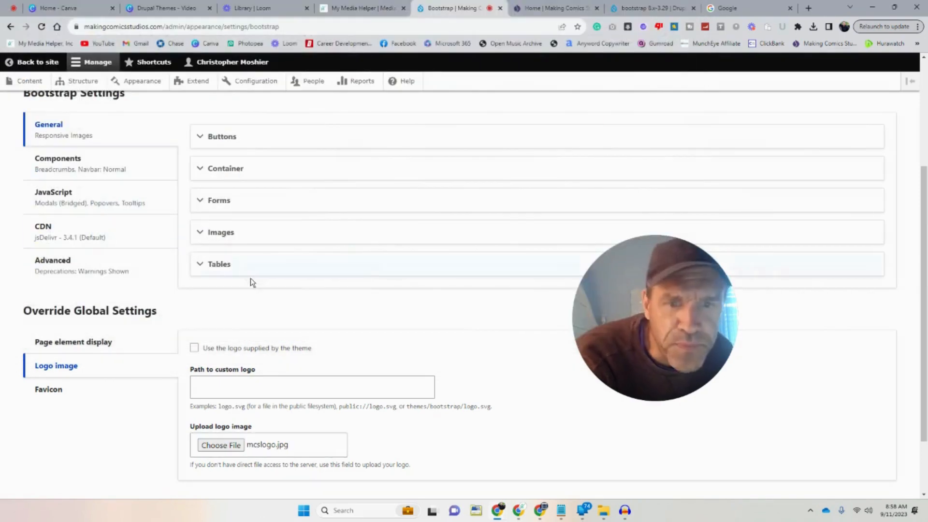
- Save the Bootstrap theme configuration with the uploaded logo
scroll(263, 300, "down", 2)
scroll(264, 299, "up", 2)
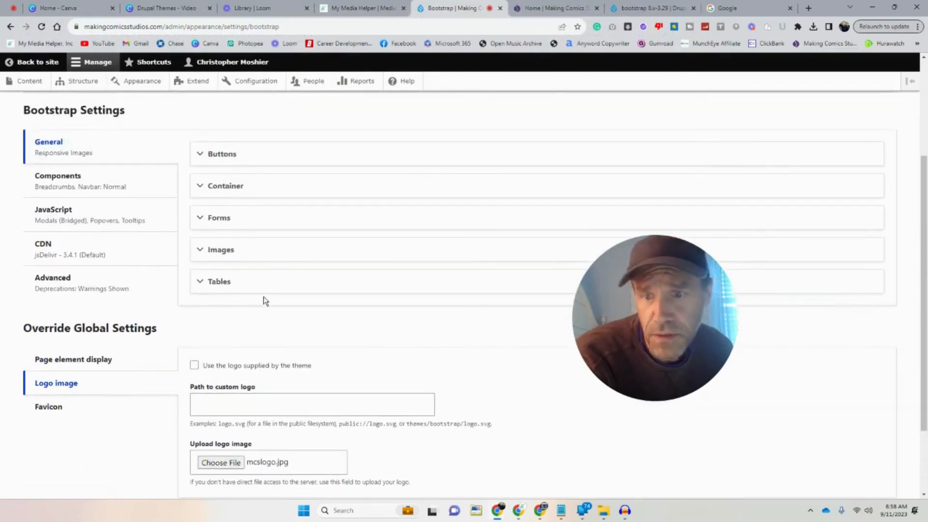
scroll(263, 298, "down", 2)
left_click(100, 441)
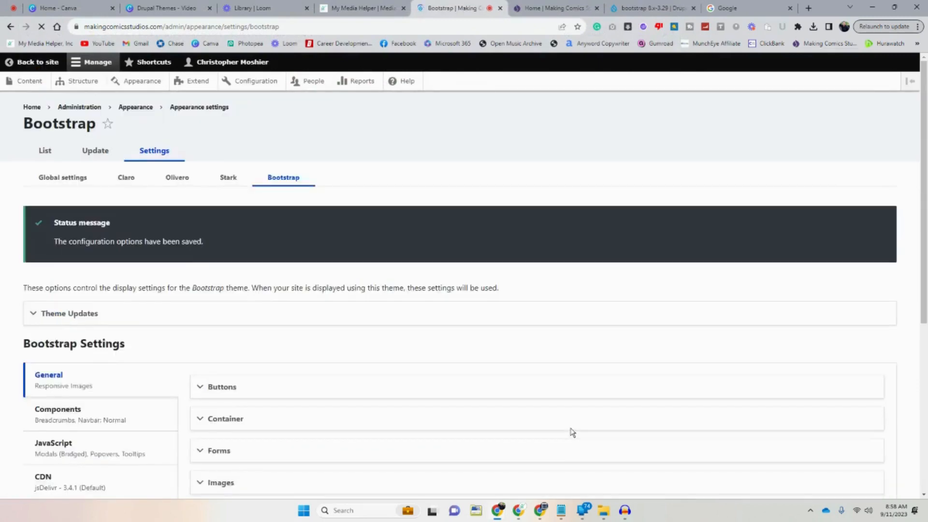
- Check the new logo on the reloaded site home page and return to the Bootstrap theme settings
scroll(571, 431, "down", 6)
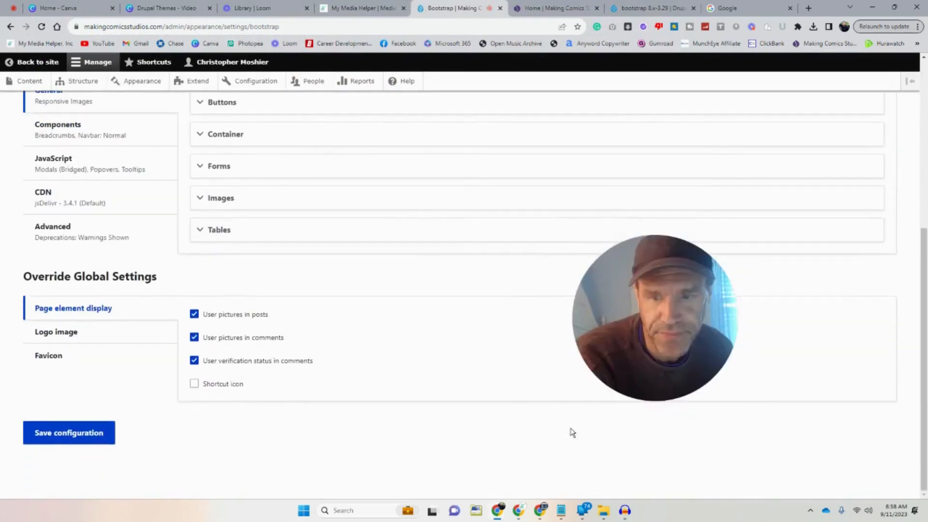
scroll(554, 168, "up", 6)
left_click(532, 5)
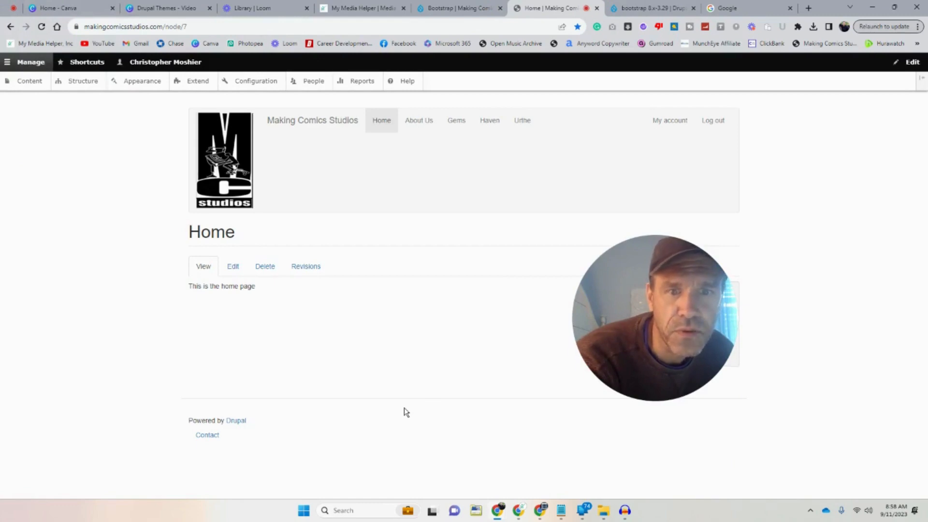
left_click(439, 11)
scroll(315, 271, "down", 4)
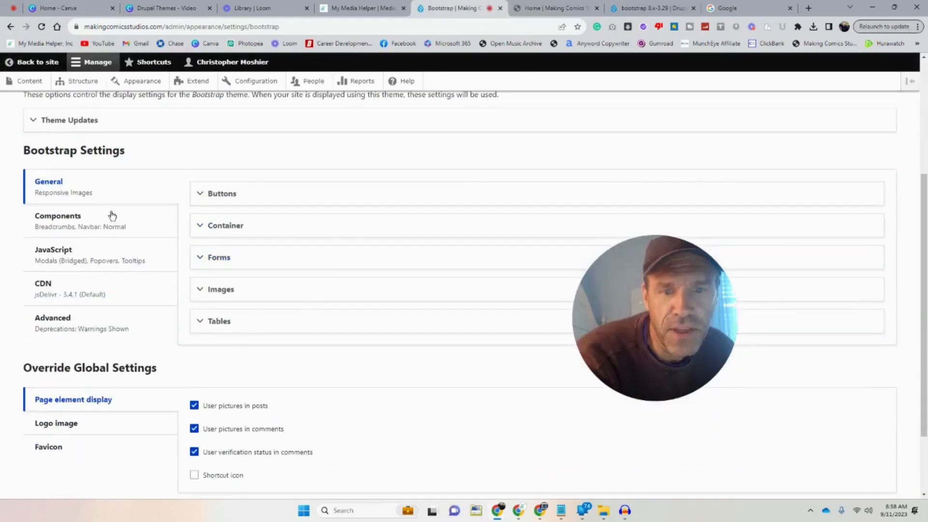
- Review Bootstrap's Components, JavaScript, CDN and Advanced settings, along with the page element display overrides
left_click(78, 223)
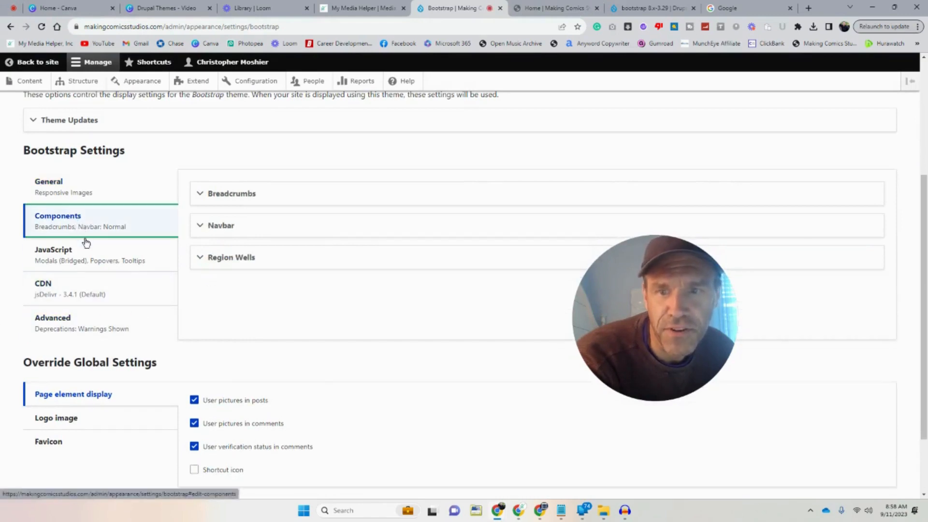
left_click(86, 259)
left_click(88, 296)
left_click(85, 322)
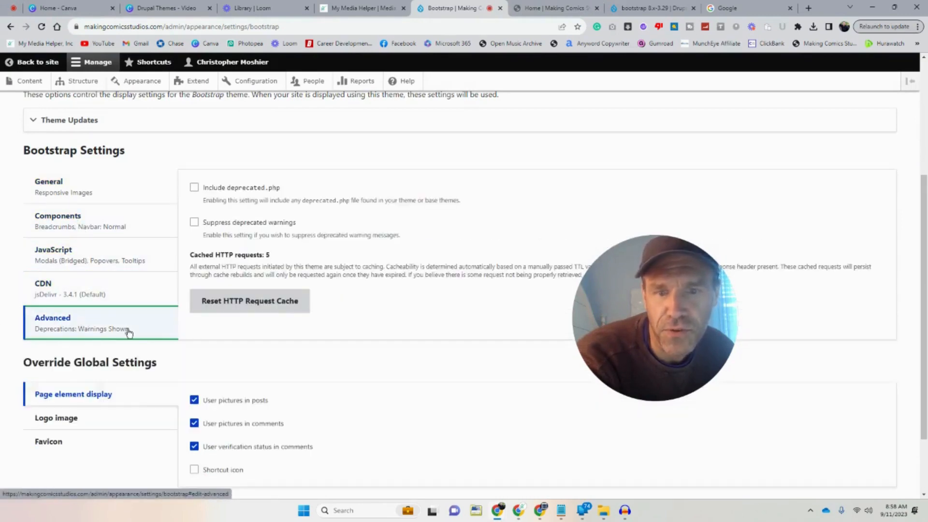
scroll(320, 373, "down", 2)
scroll(322, 374, "up", 2)
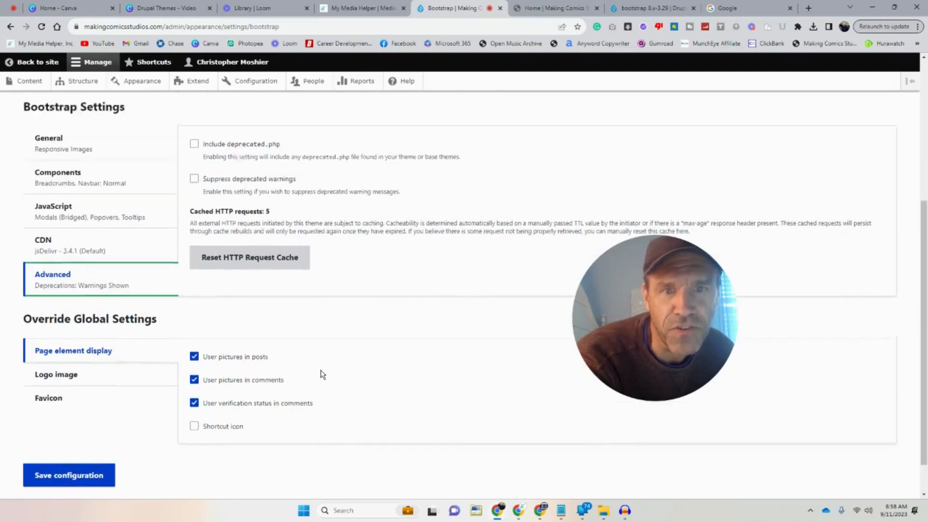
scroll(322, 375, "down", 2)
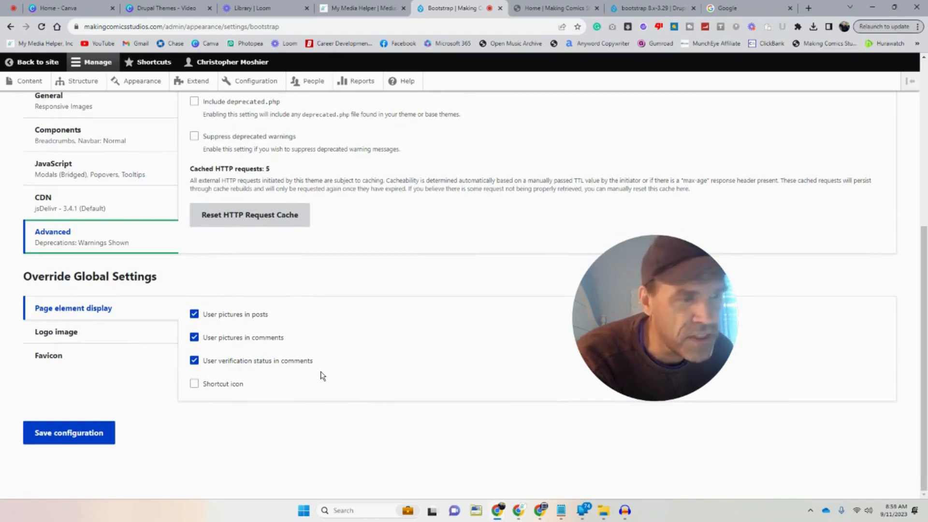
- Launch the FileZilla FTP client
left_click(353, 510)
left_click(362, 316)
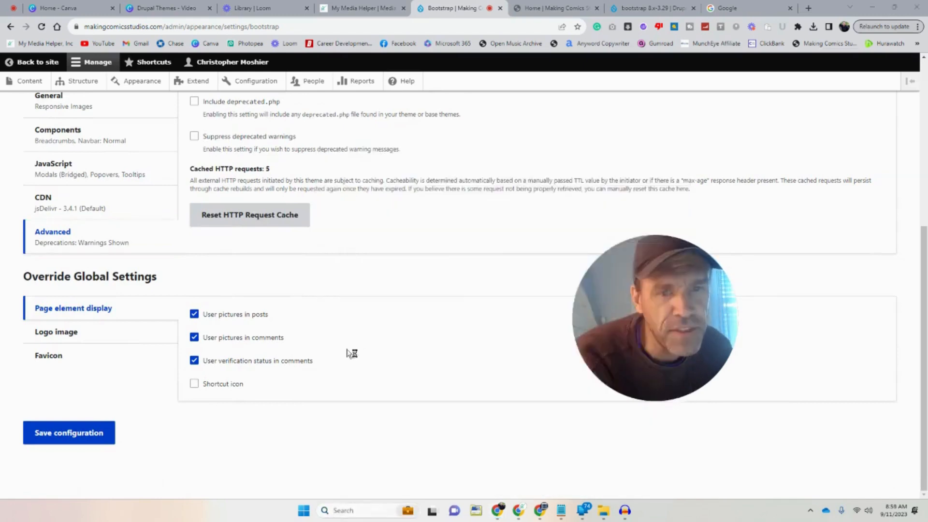
- Set Olivero 10.1.2 as the site's default theme again from the Appearance page
scroll(292, 287, "up", 10)
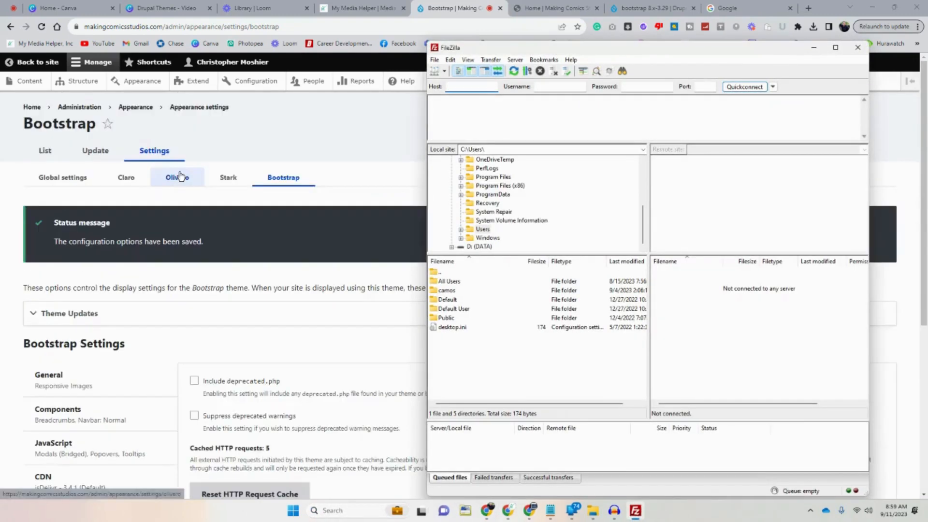
left_click(134, 107)
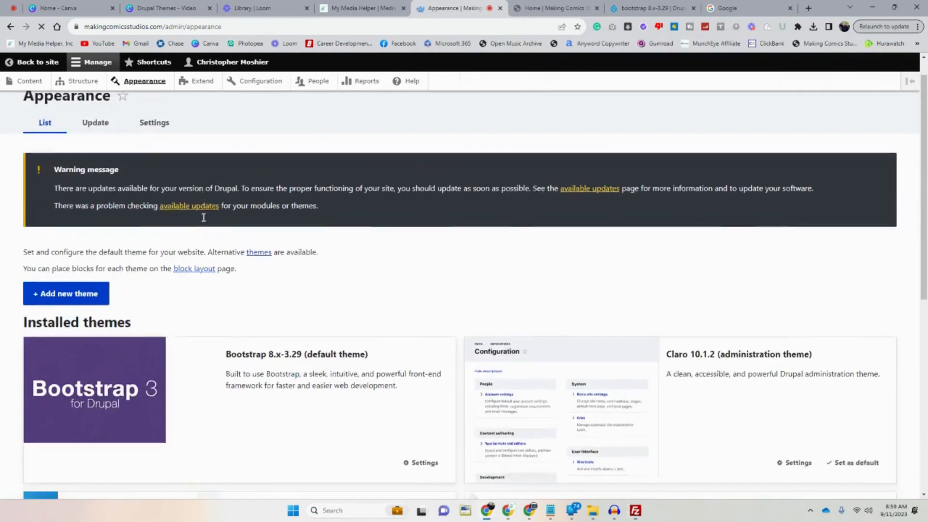
scroll(202, 217, "down", 6)
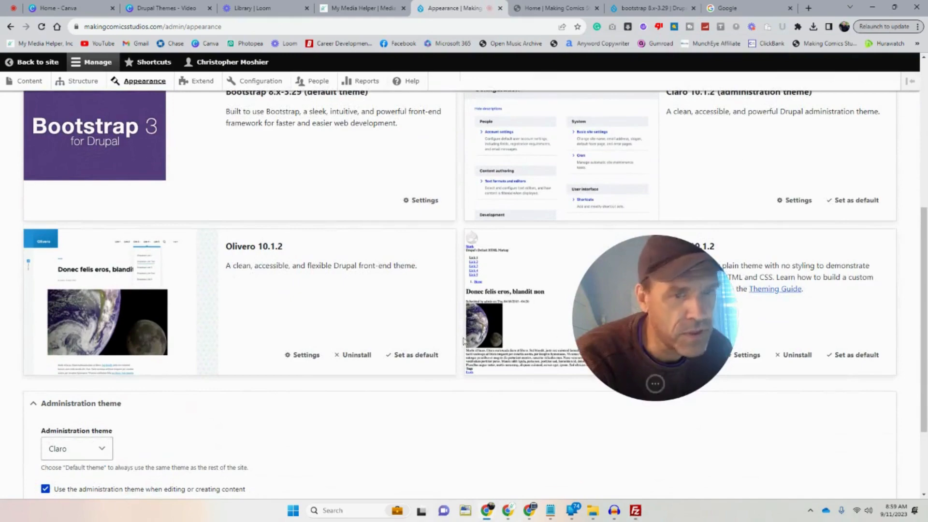
left_click(408, 358)
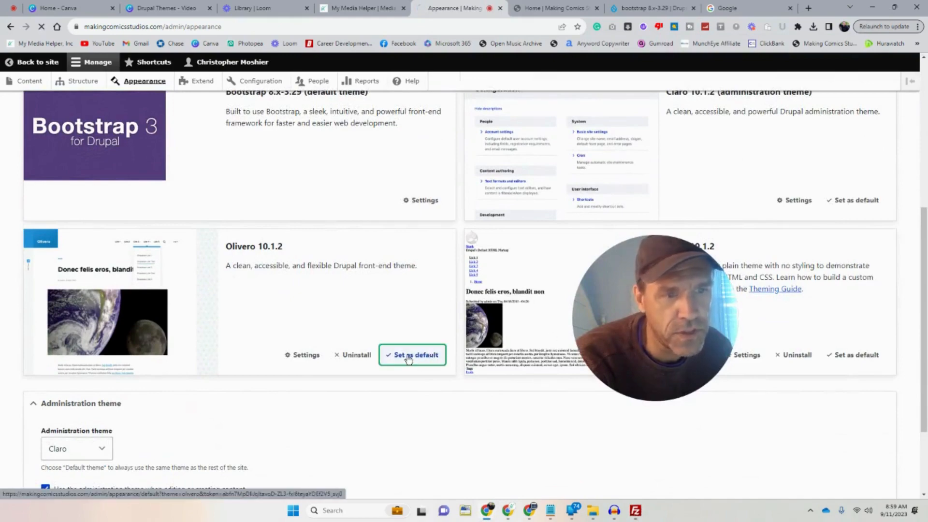
- Uninstall the Bootstrap 8.x-3.29 theme and check that it is listed among the uninstalled themes
scroll(409, 360, "down", 8)
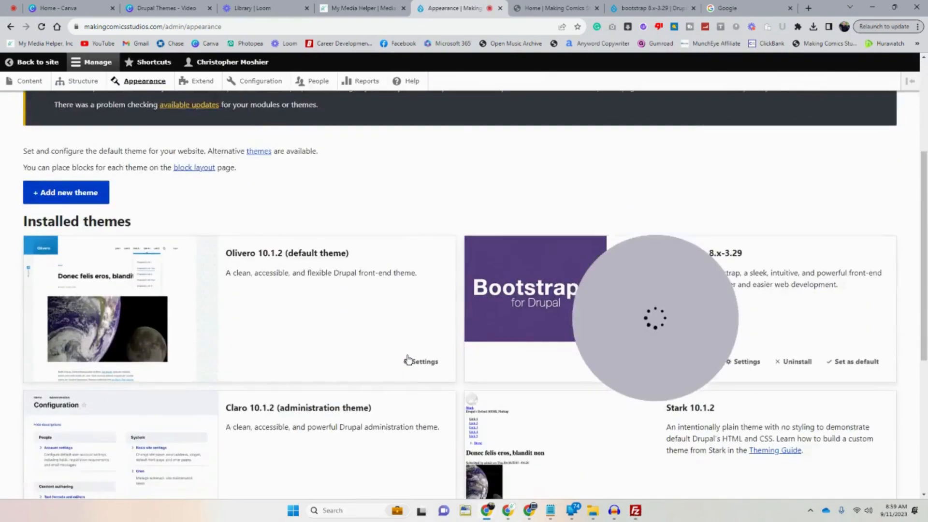
scroll(408, 360, "down", 2)
scroll(409, 360, "up", 2)
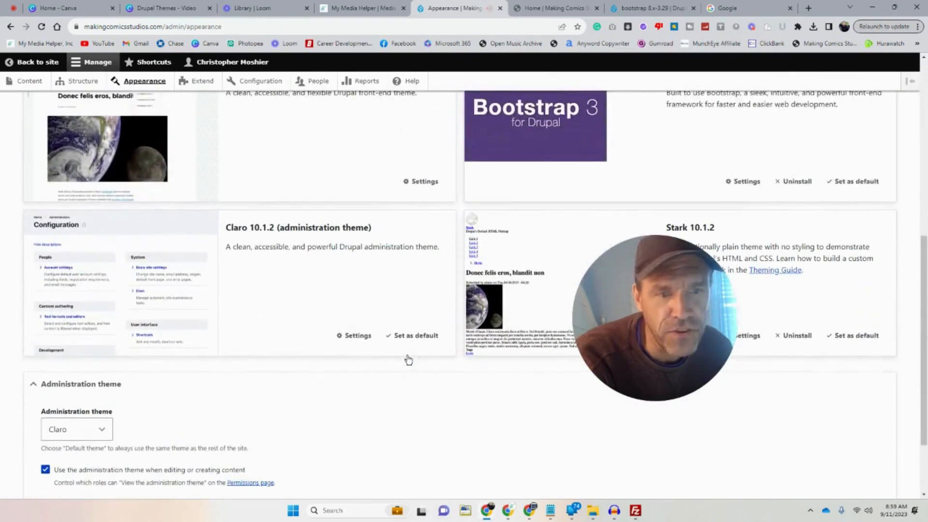
scroll(672, 323, "up", 1)
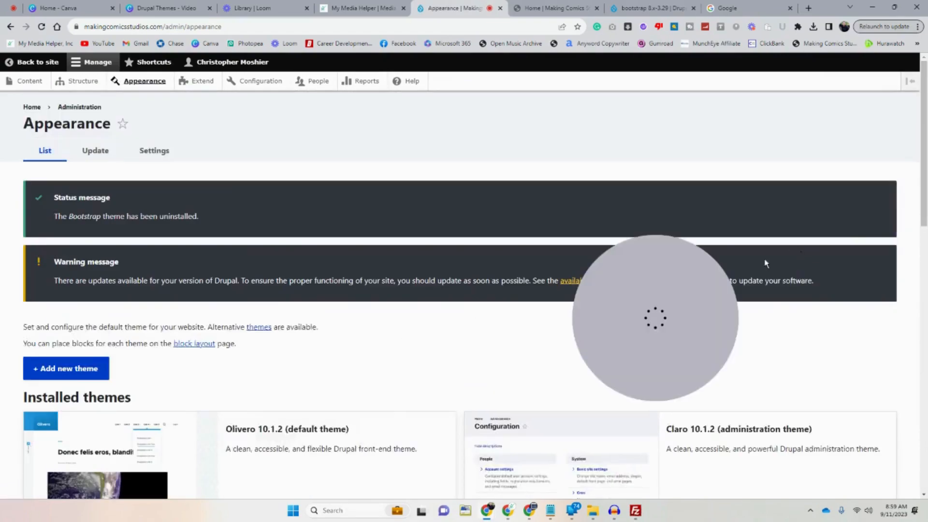
scroll(497, 312, "down", 2)
scroll(497, 310, "down", 10)
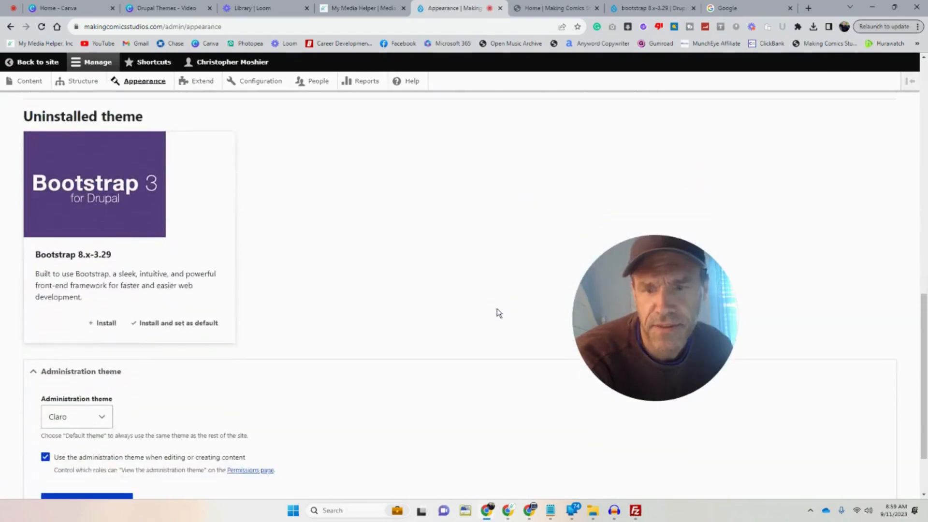
- Switch to FileZilla and connect to the saved Making Comics Studios site through the Site Manager
left_click(636, 511)
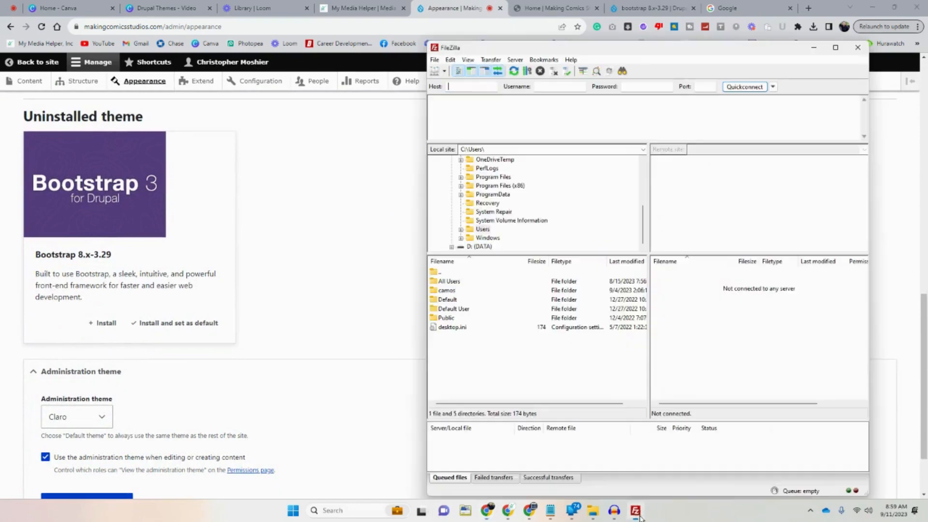
left_click(435, 60)
left_click(466, 71)
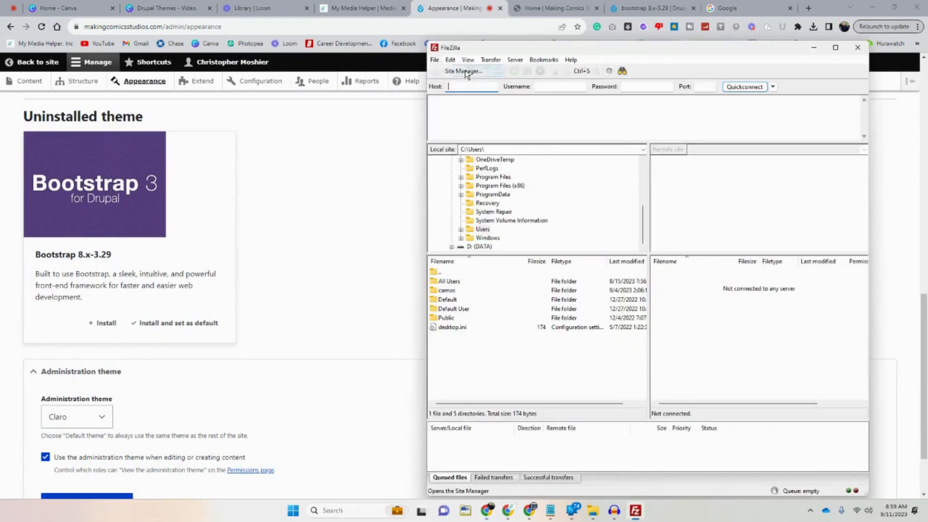
left_click(764, 374)
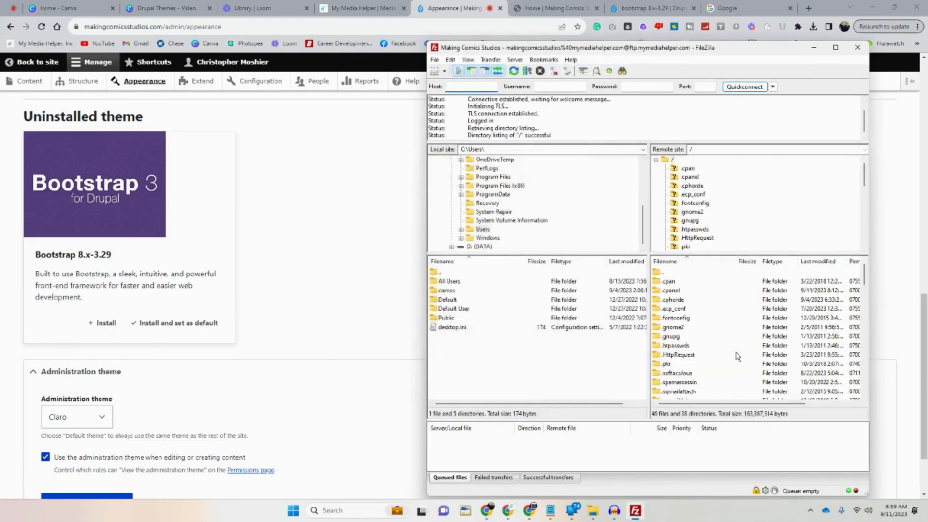
- Open the remote folder /public_html/mcs/themes on the server
scroll(724, 355, "down", 5)
scroll(724, 354, "down", 3)
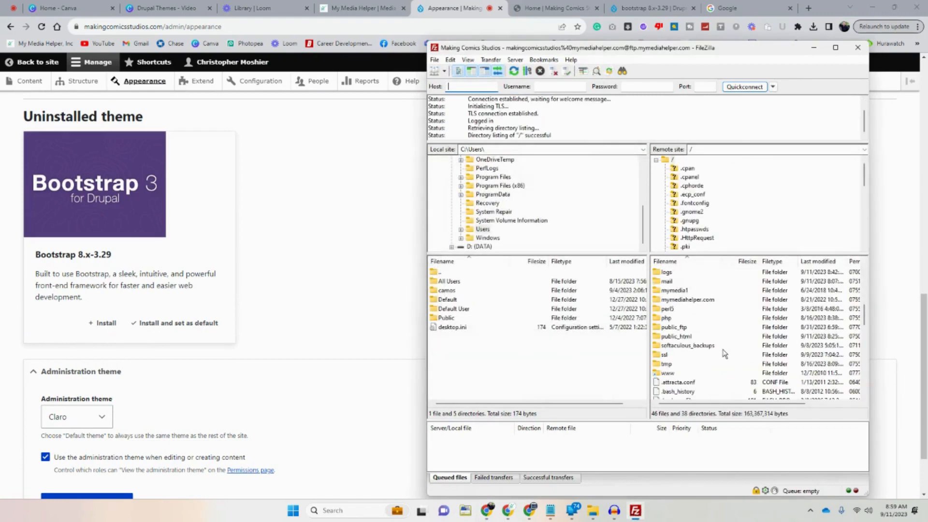
double_click(679, 338)
scroll(678, 342, "down", 5)
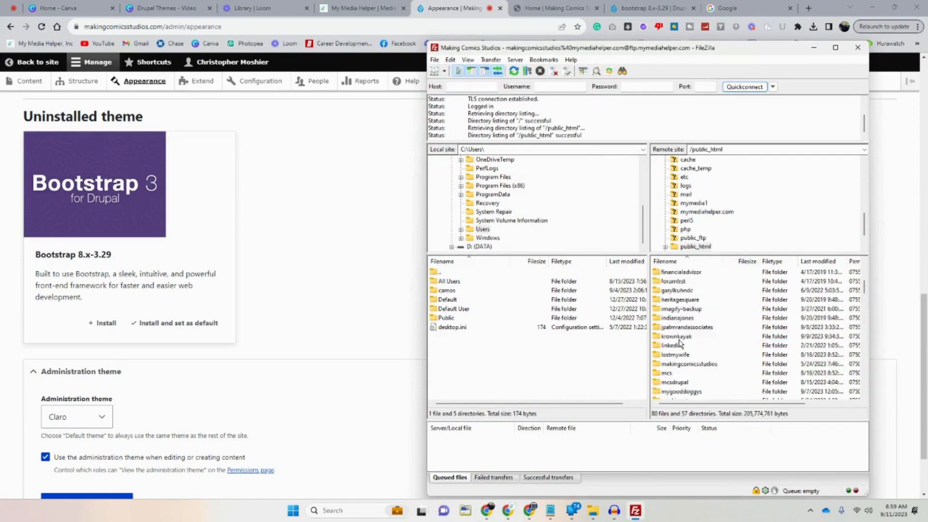
double_click(672, 346)
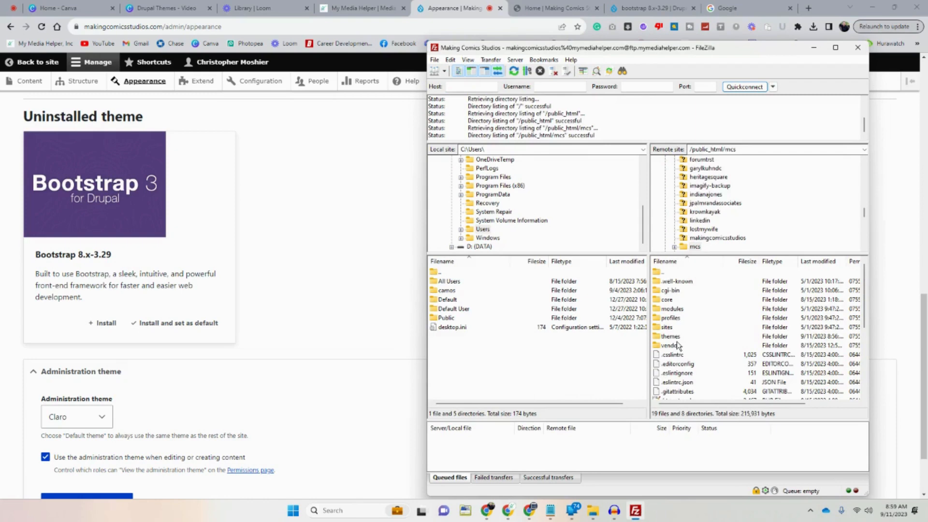
double_click(671, 337)
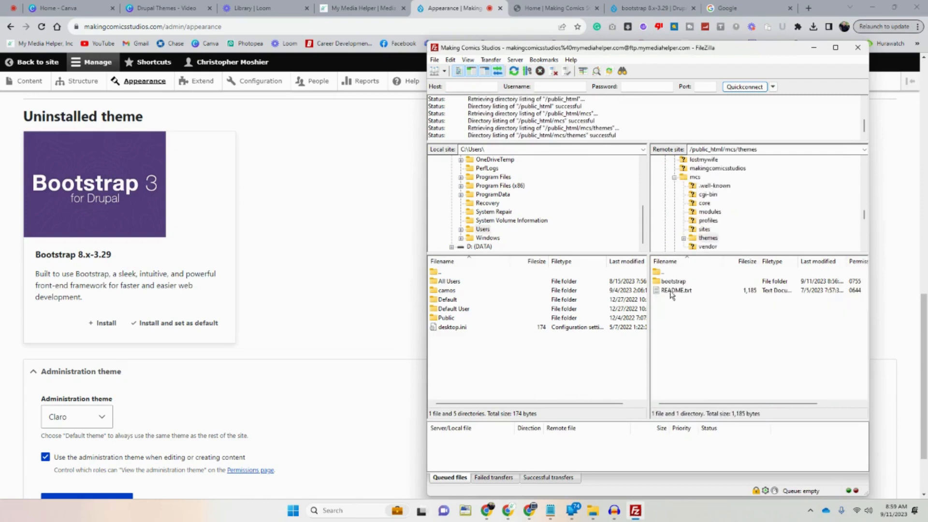
- Delete the bootstrap folder from the server's themes directory
left_click(673, 282)
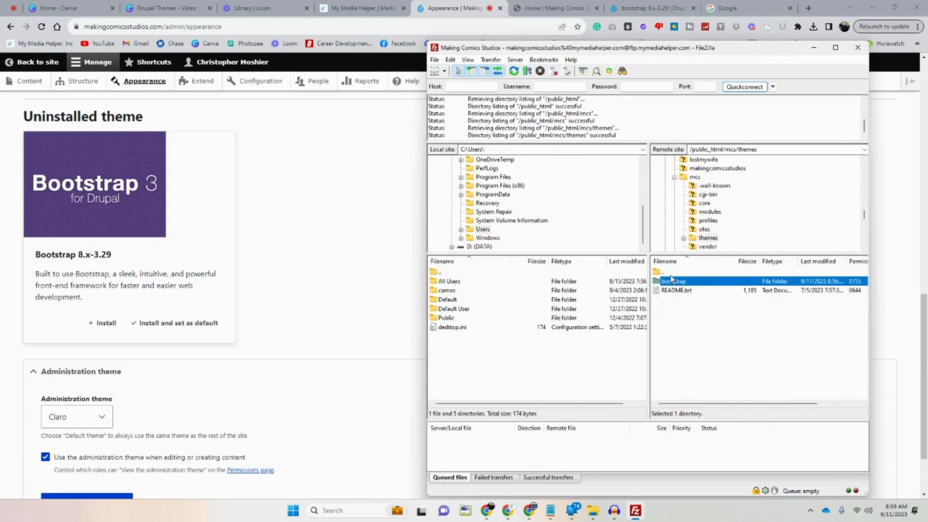
key("Delete")
key("Return")
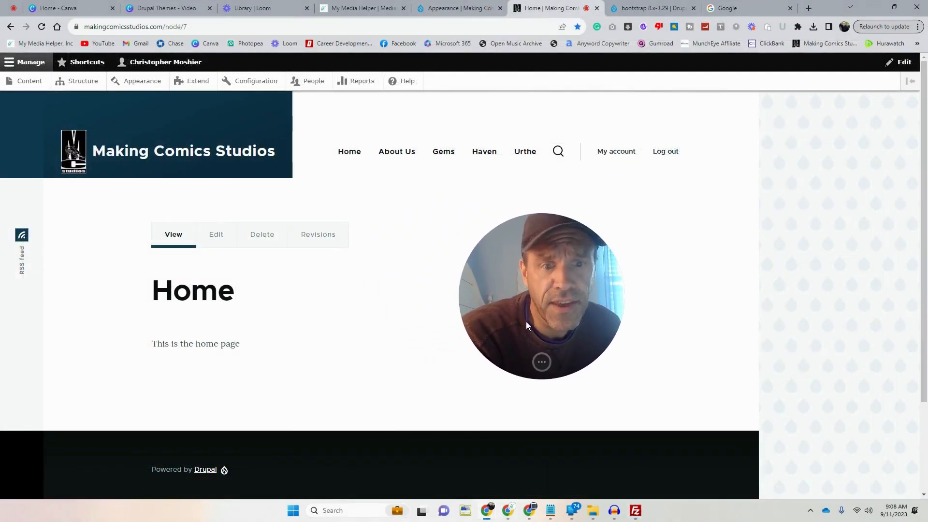
left_click_drag(527, 325, 443, 296)
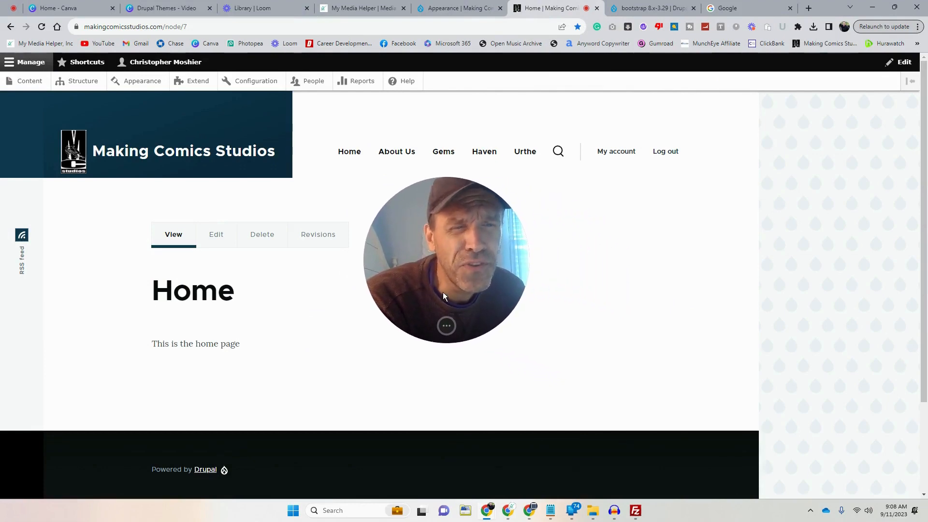